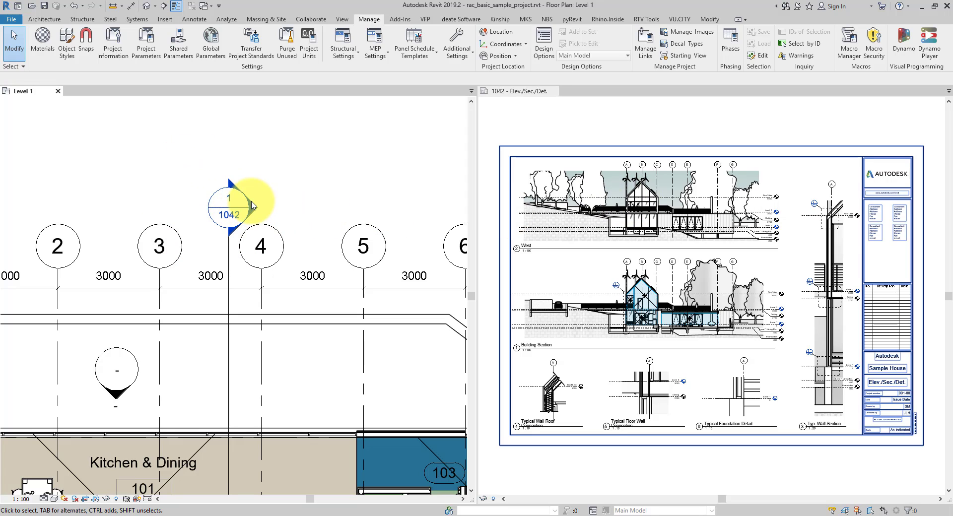
- Activate the sheet 1042 view and zoom to fit the whole sheet
left_click(794, 381)
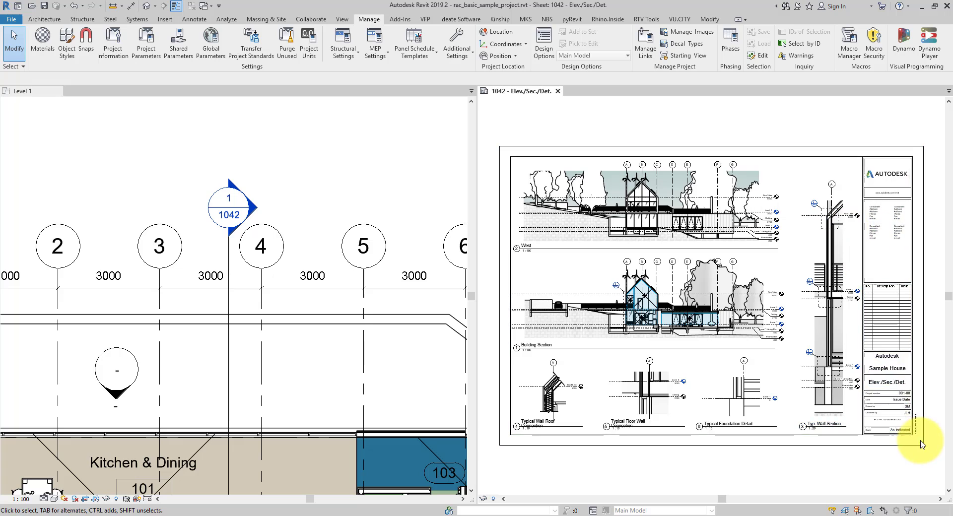
scroll(921, 444, "up", 5)
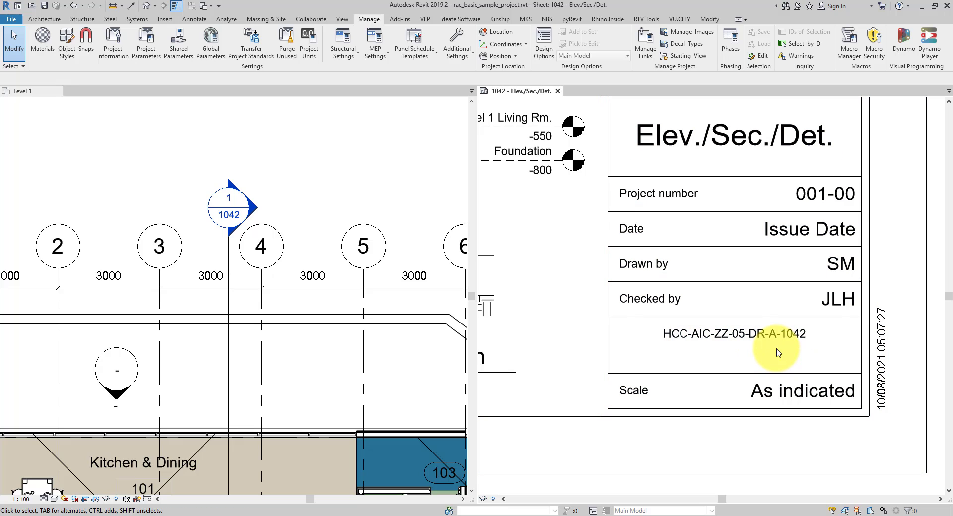
key("z")
key("f")
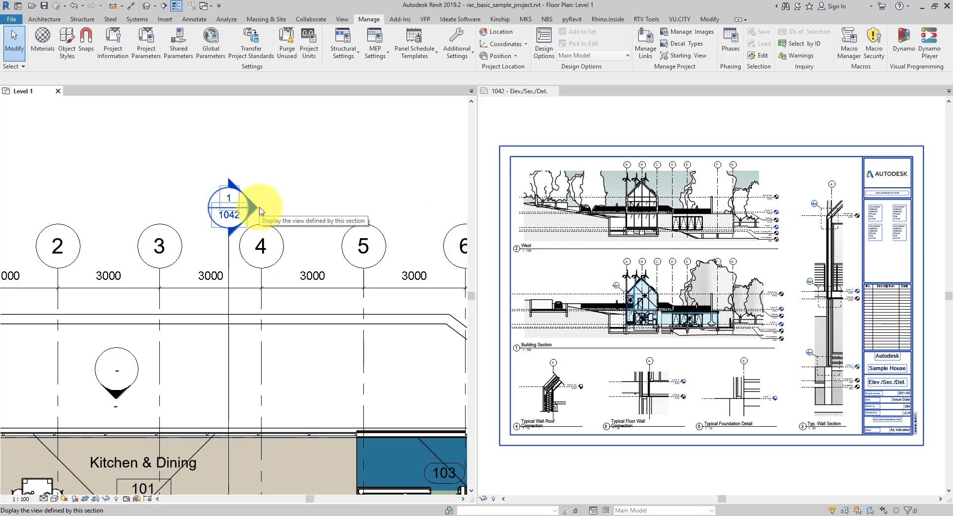
- Open the Building Section from its section marker, then return to the Level 1 plan
double_click(245, 205)
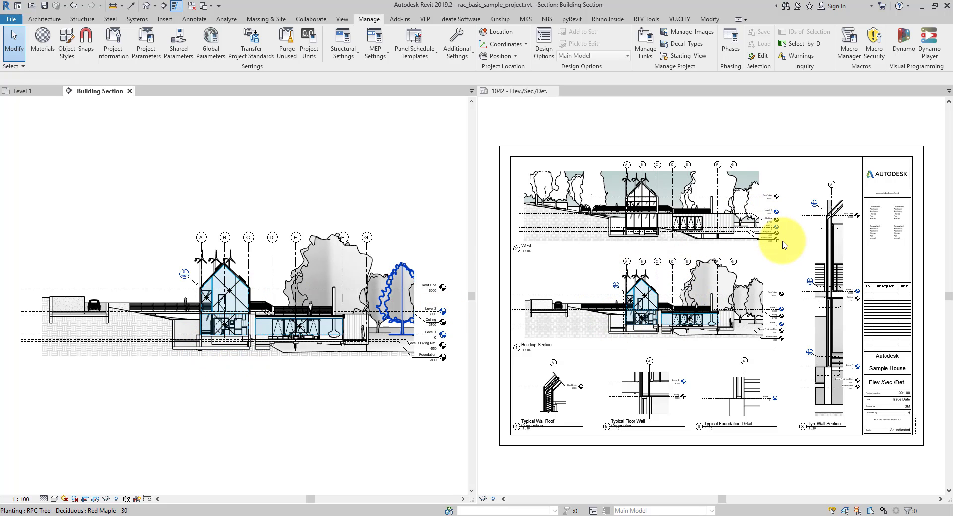
left_click(22, 91)
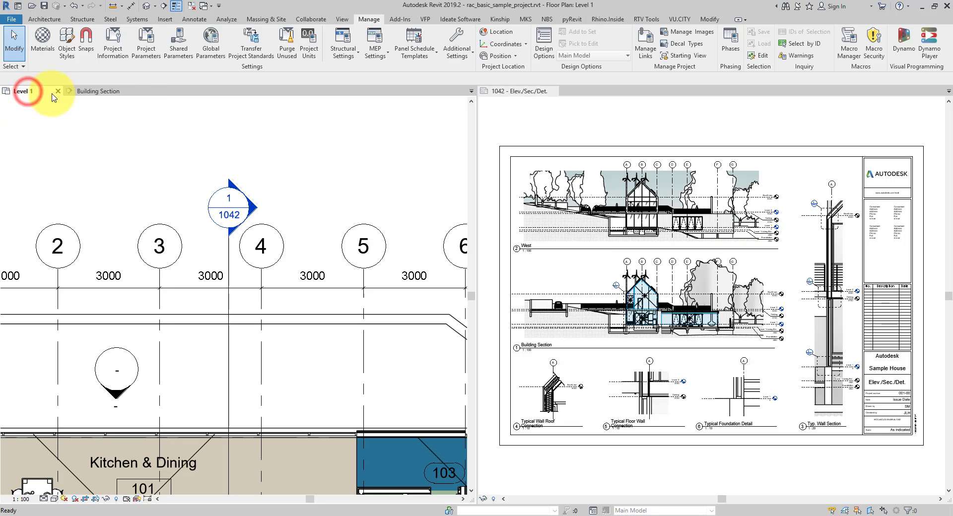
left_click(153, 138)
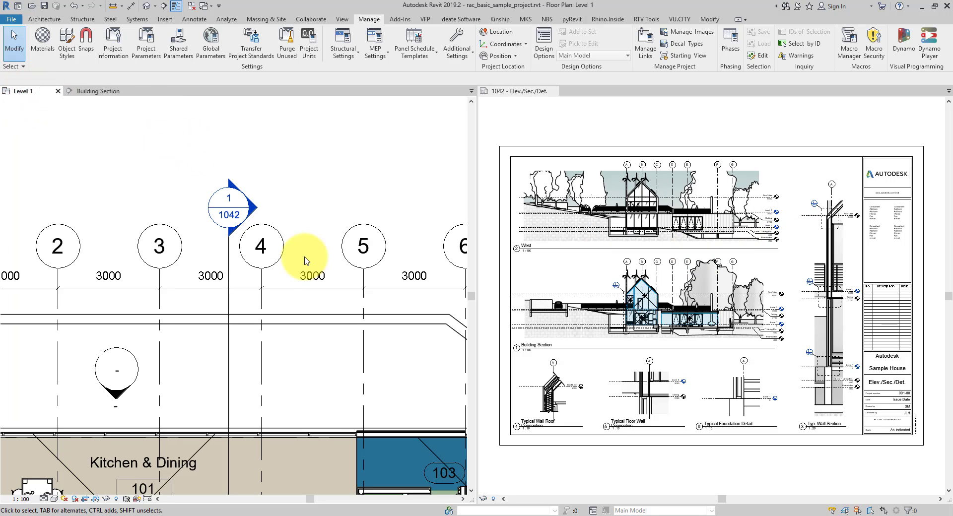
- Activate the sheet and zoom into its title block to check the sheet number
double_click(232, 221)
scroll(902, 417, "up", 4)
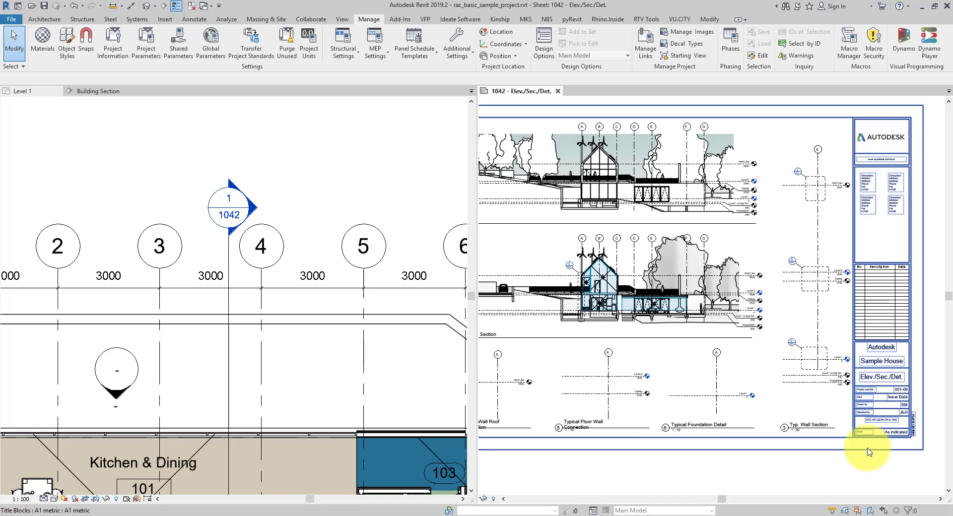
scroll(901, 417, "up", 2)
scroll(893, 417, "up", 3)
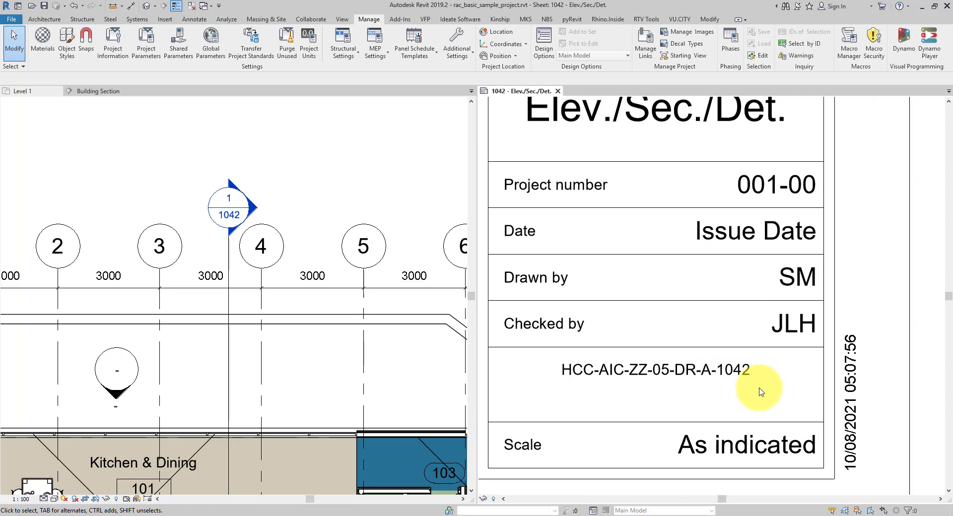
scroll(760, 393, "down", 3)
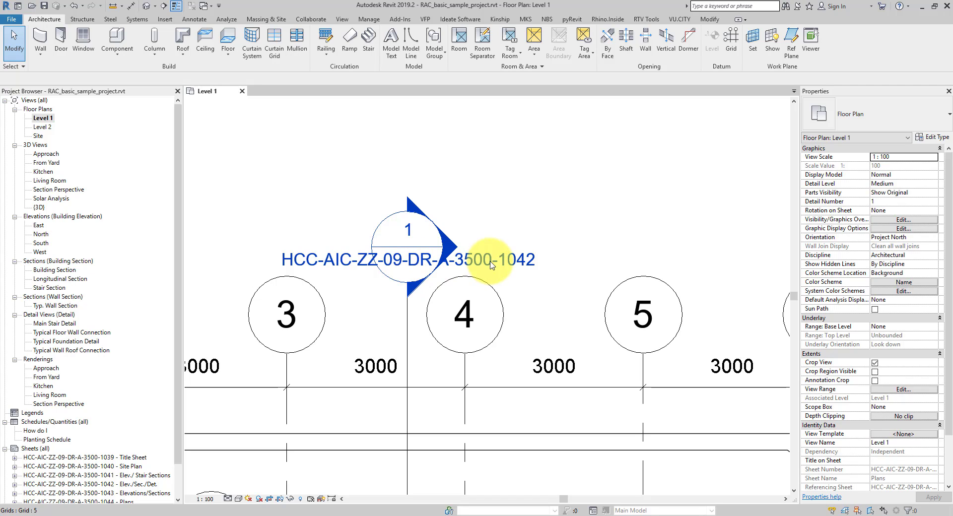
- Open the Building Section from its marker, then open sheet HCC-AIC-ZZ-09-DR-A-3500-1042
double_click(453, 247)
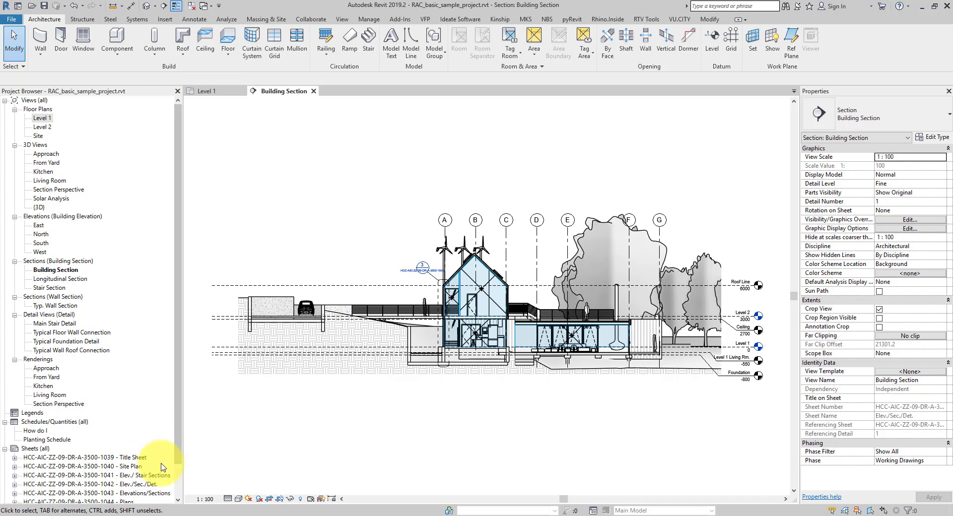
scroll(161, 467, "down", 2)
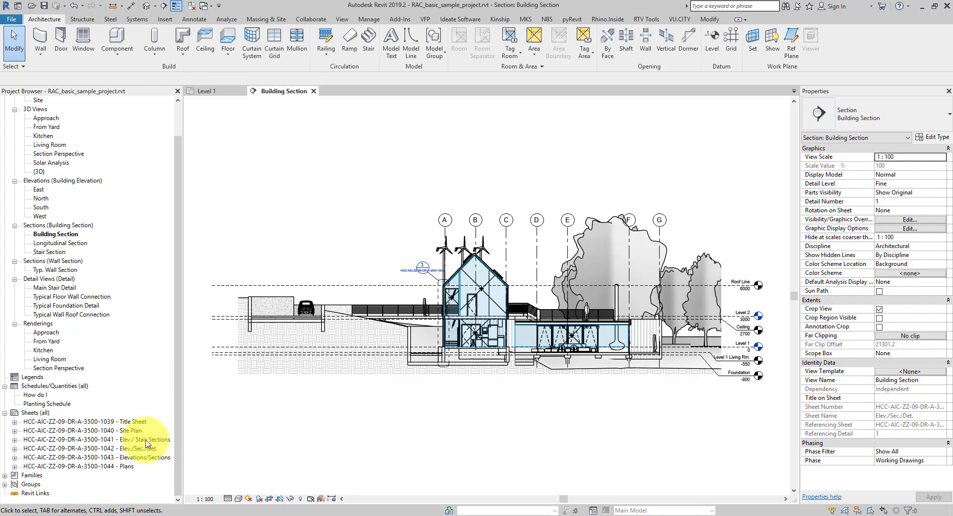
double_click(144, 448)
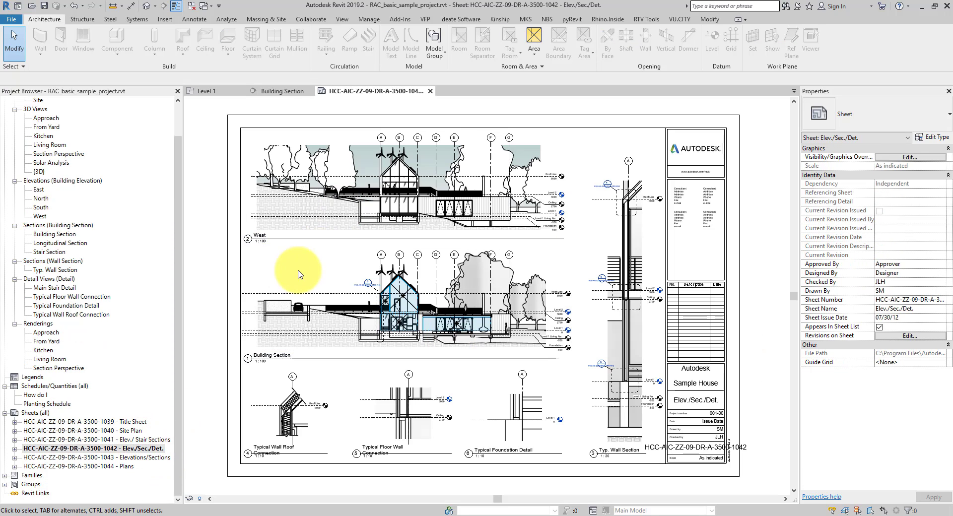
- Inspect the 1042 sheet's number with F2 without renaming it, then return to Level 1
left_click(125, 450)
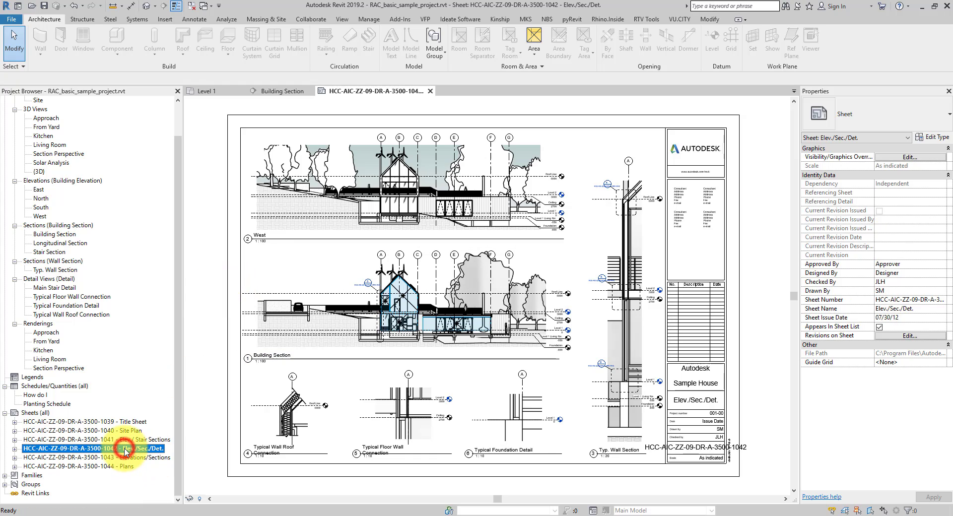
key("F2")
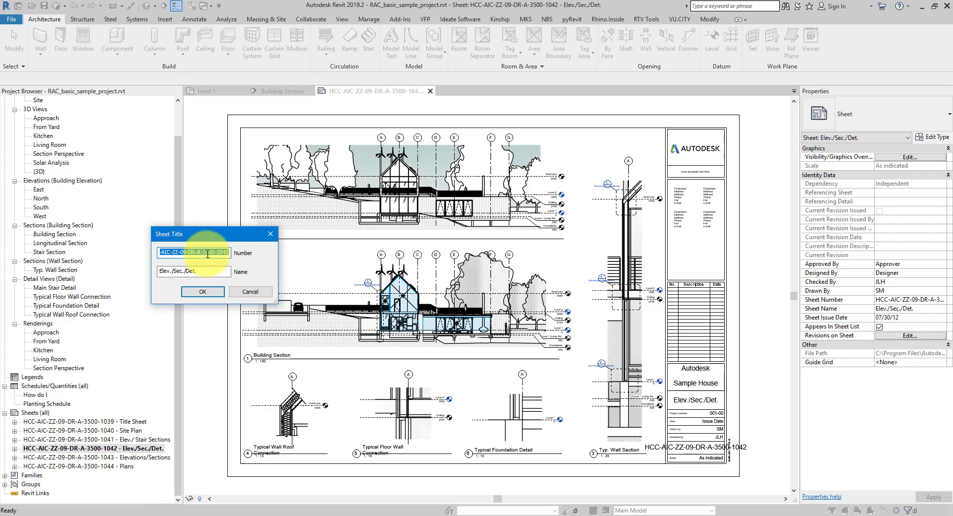
key("Escape")
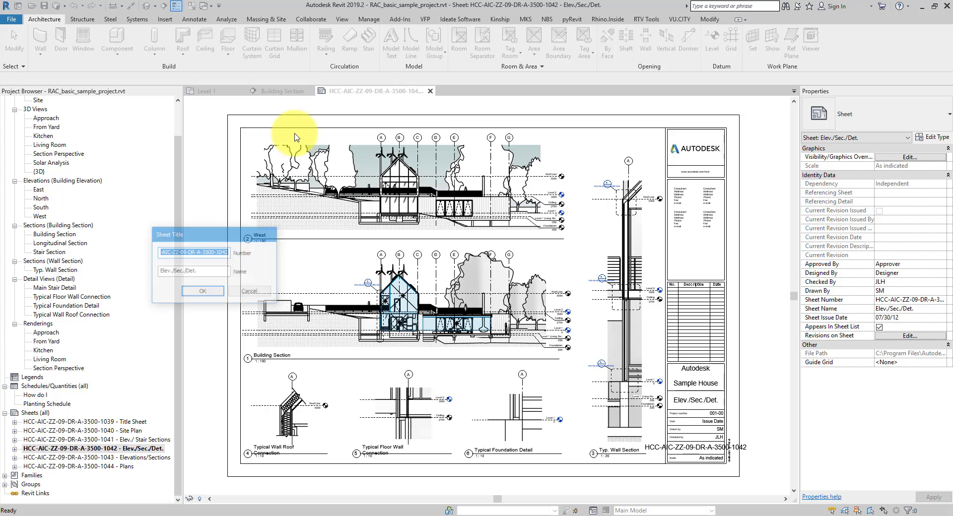
left_click(284, 91)
left_click(224, 94)
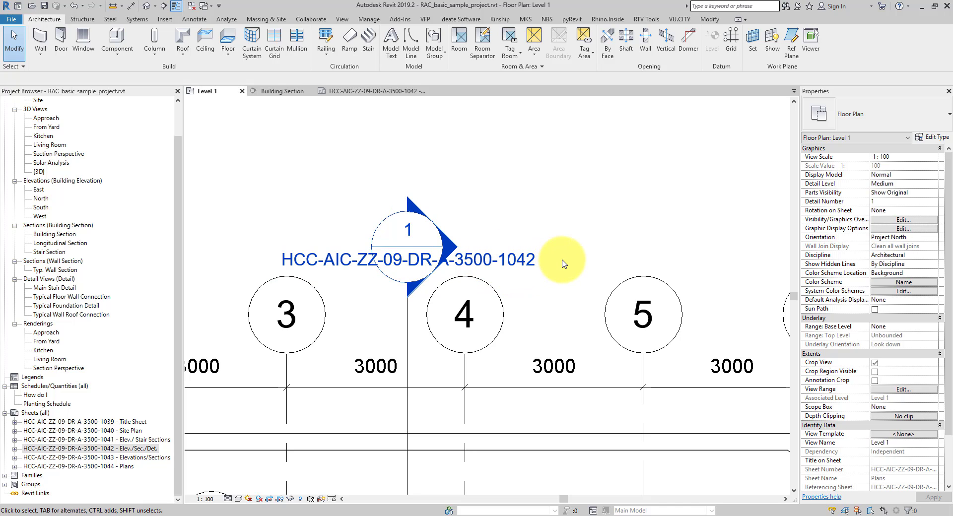
left_click(407, 304)
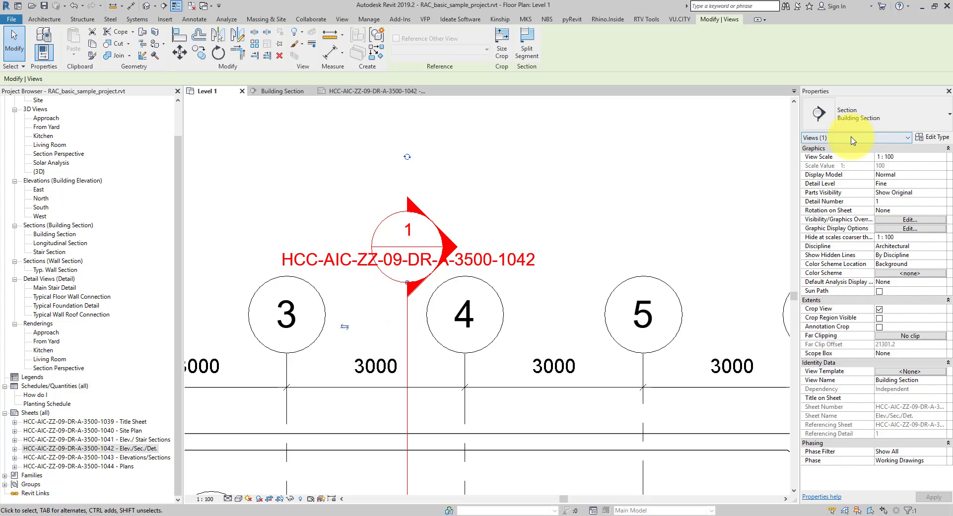
left_click(925, 137)
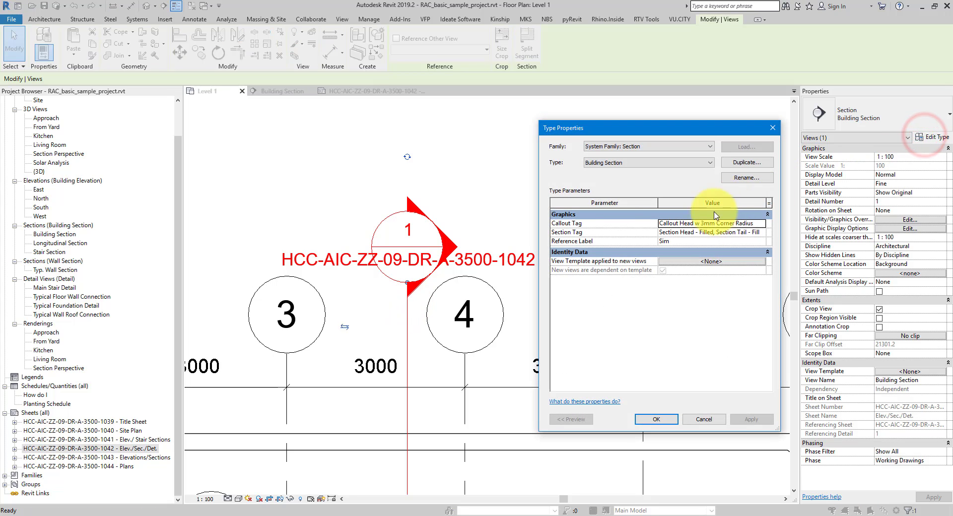
left_click(678, 232)
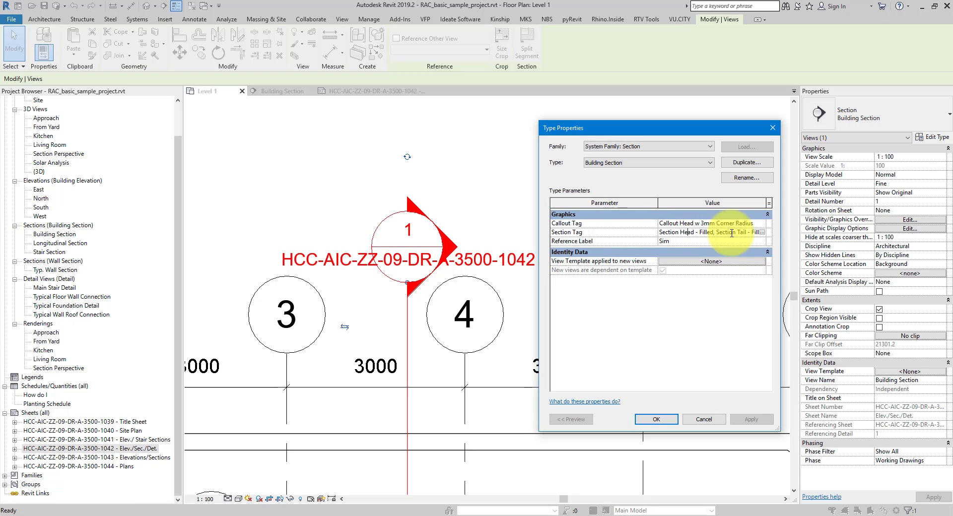
left_click(765, 236)
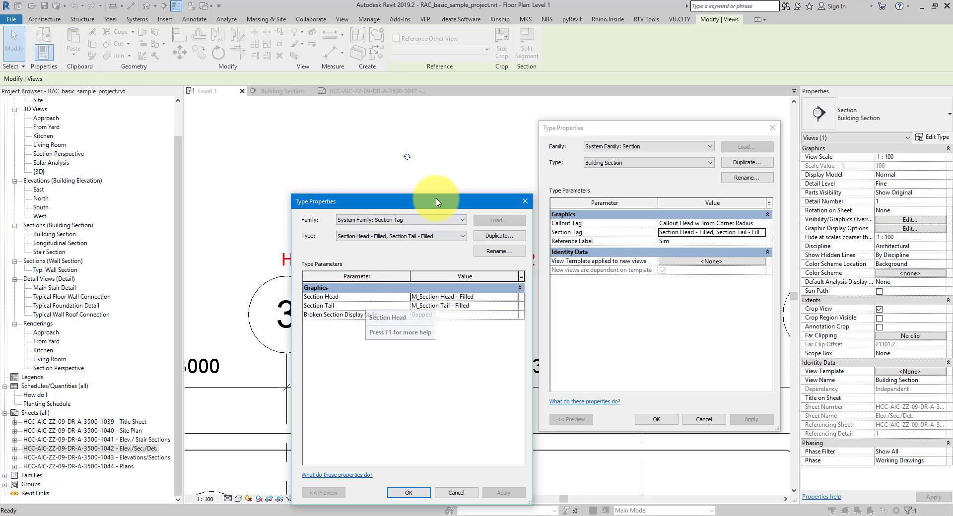
left_click_drag(431, 202, 571, 280)
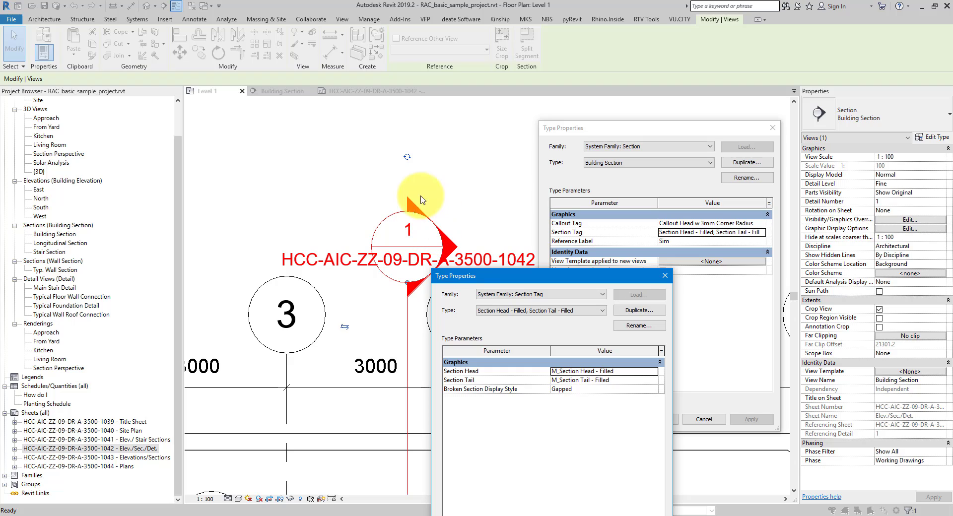
left_click(621, 371)
key("ctrl+c")
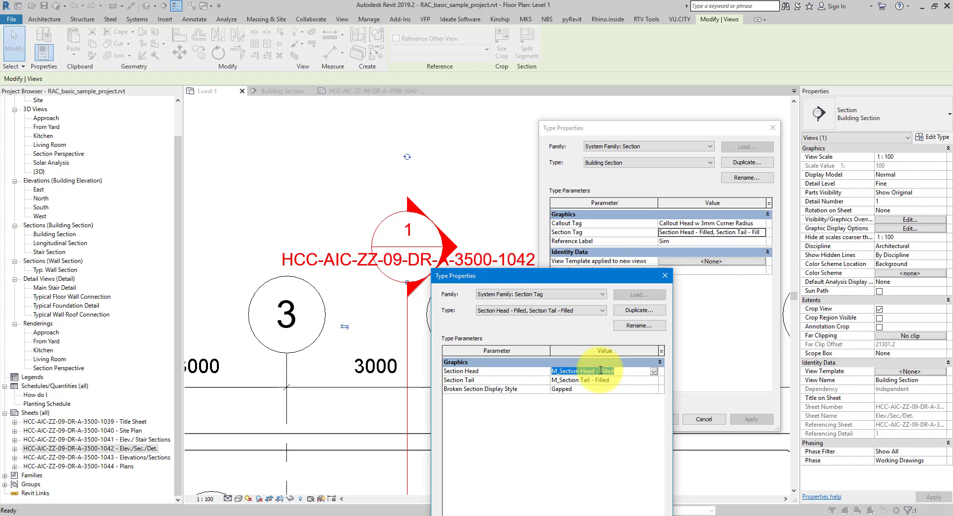
left_click(665, 276)
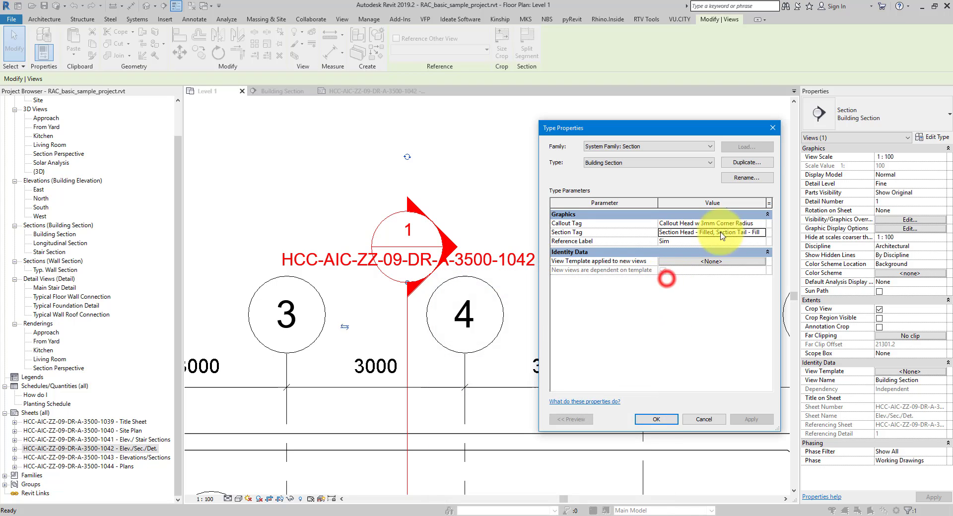
left_click(773, 128)
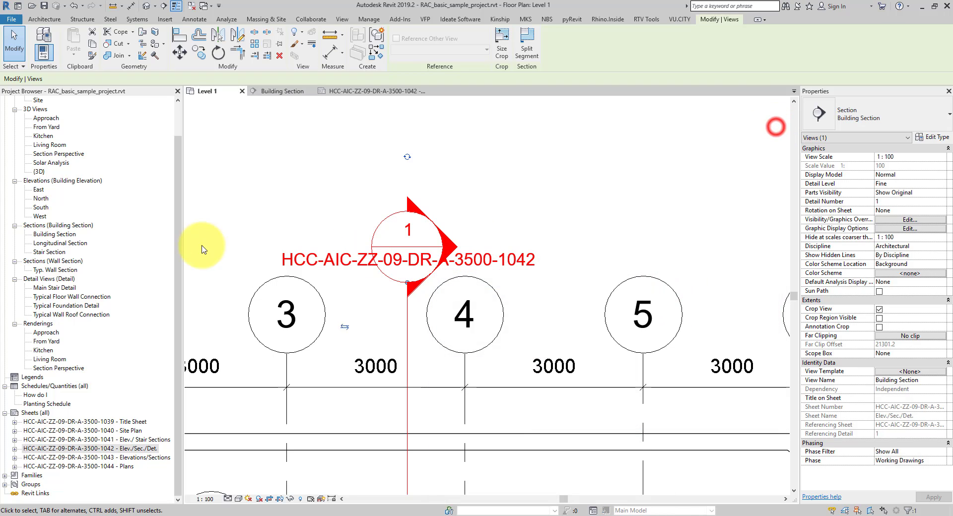
- Search the Project Browser for M_Section Head - Filled and edit that family
right_click(58, 156)
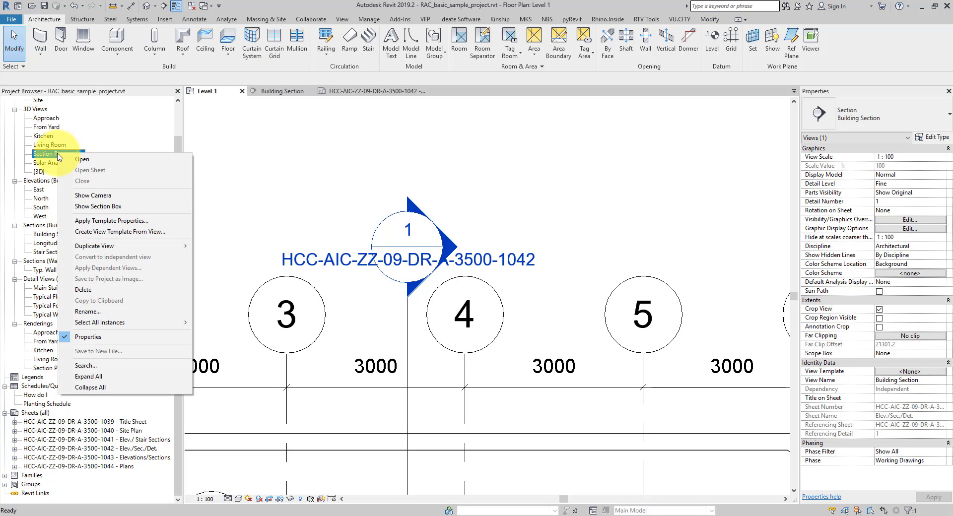
left_click(112, 365)
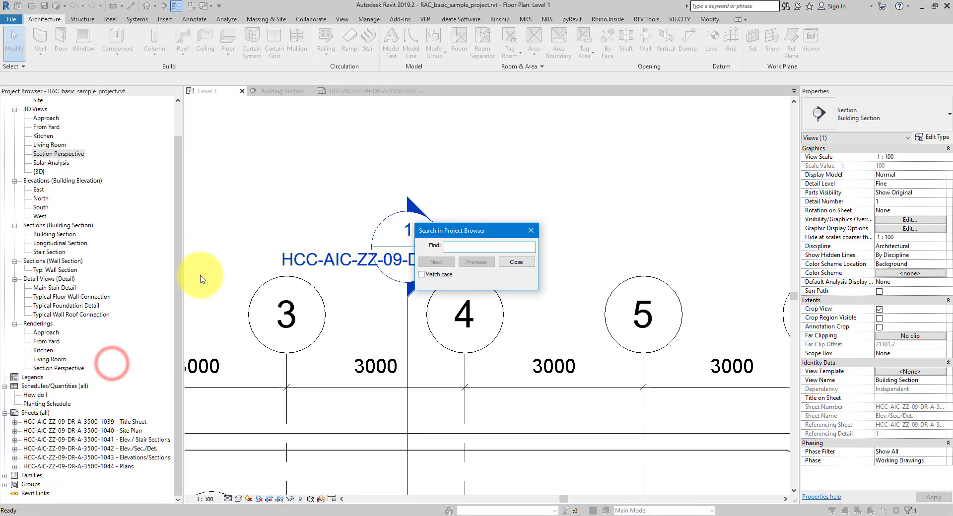
key("ctrl+v")
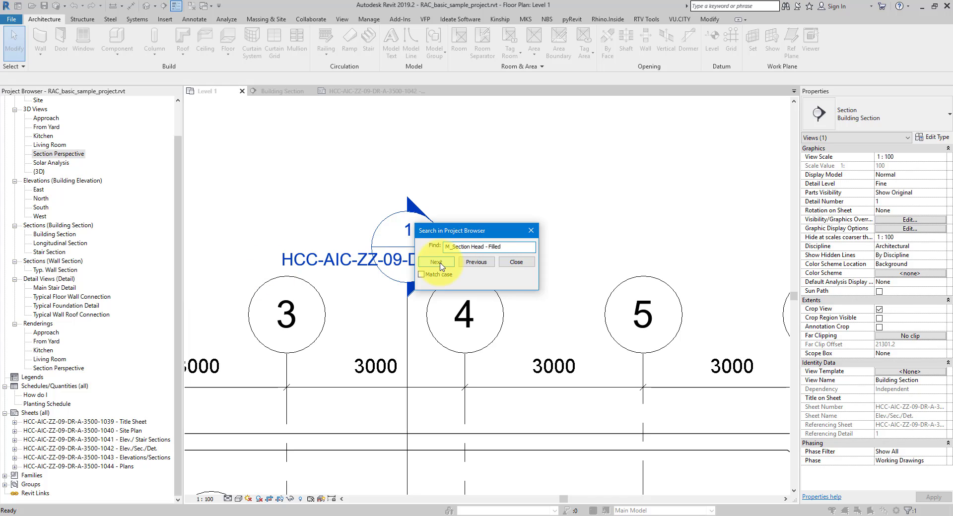
left_click(440, 264)
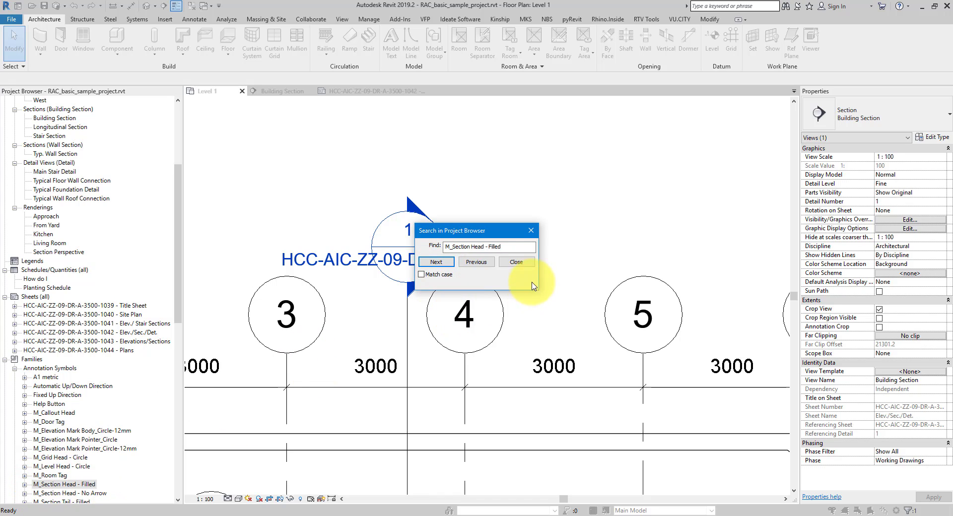
left_click(516, 261)
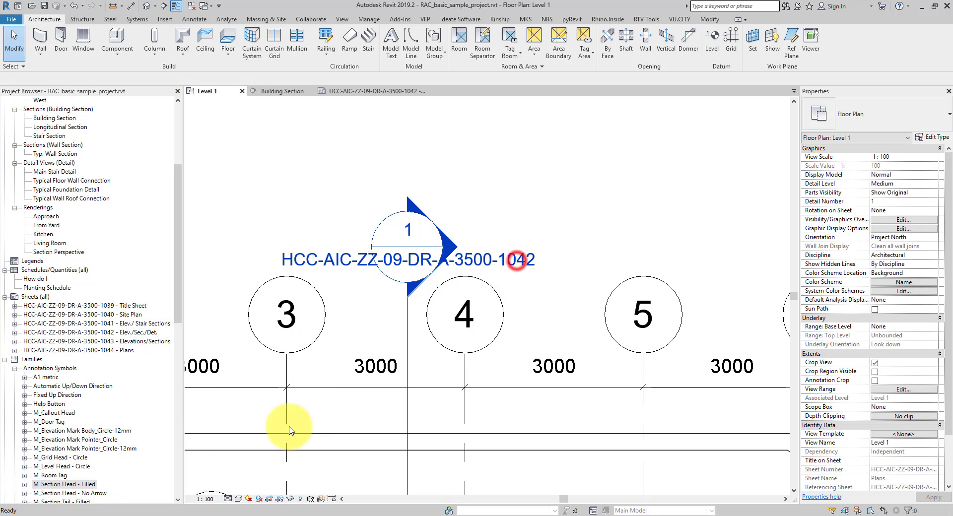
right_click(89, 485)
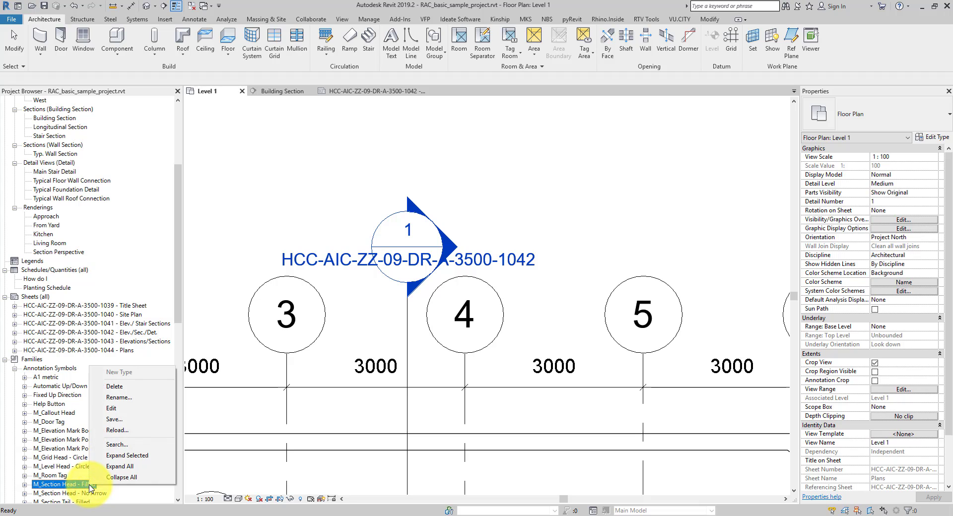
left_click(113, 409)
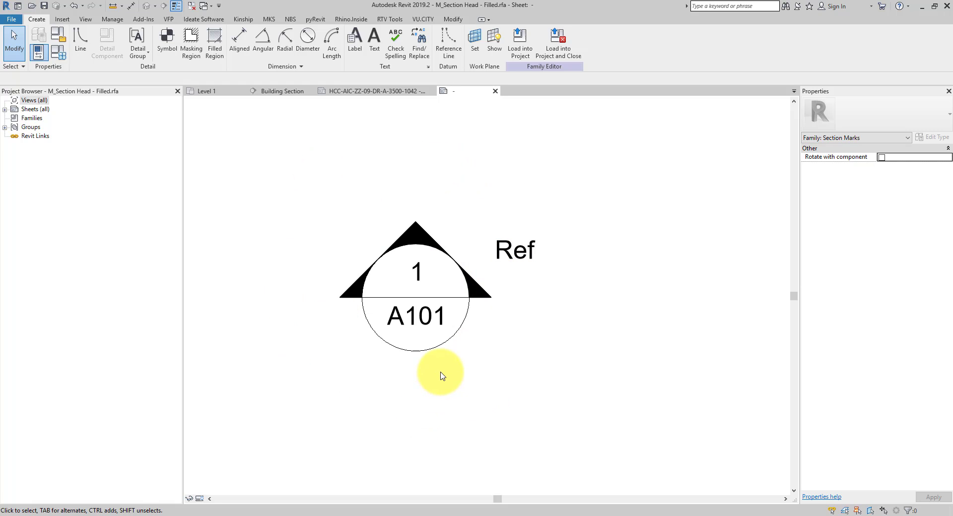
- Confirm the A101 label uses the Sheet Number parameter, cancel, and go back to Level 1
left_click(420, 323)
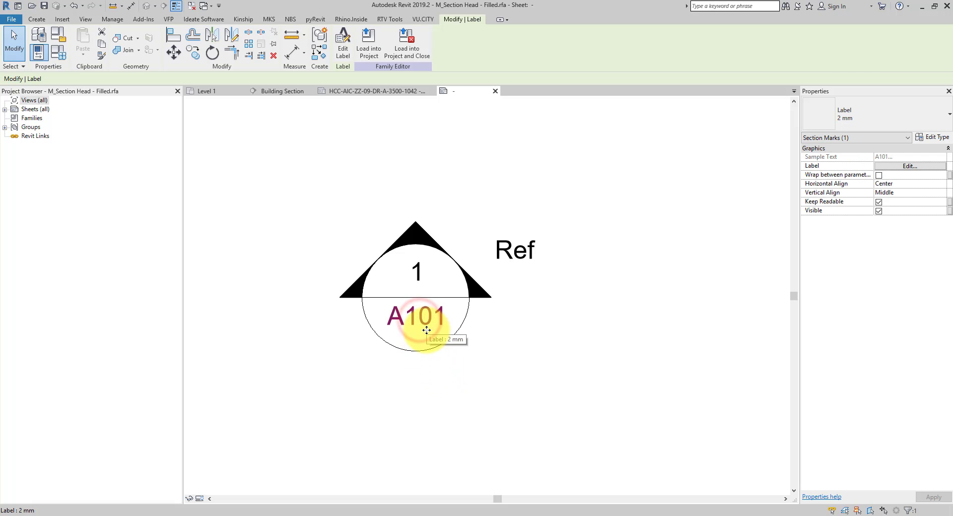
left_click(341, 51)
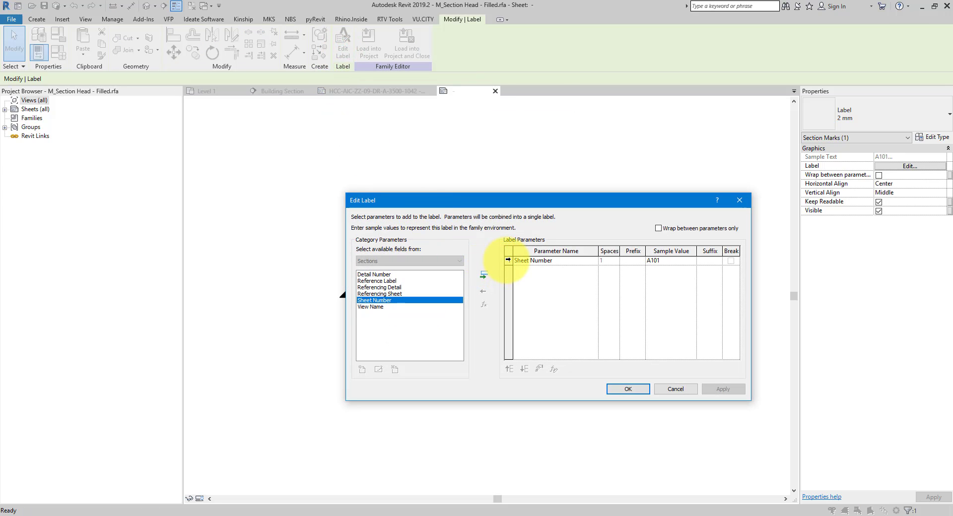
left_click(509, 261)
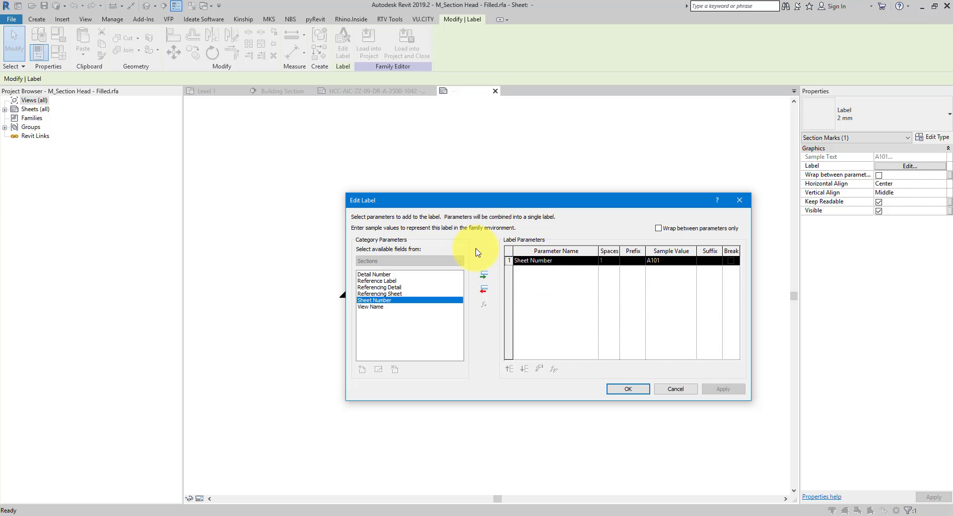
left_click(665, 392)
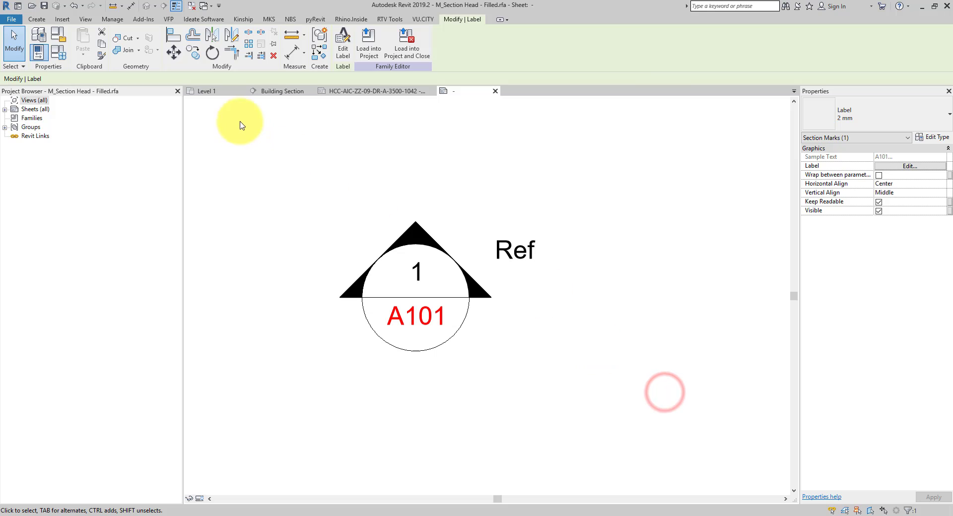
left_click(209, 95)
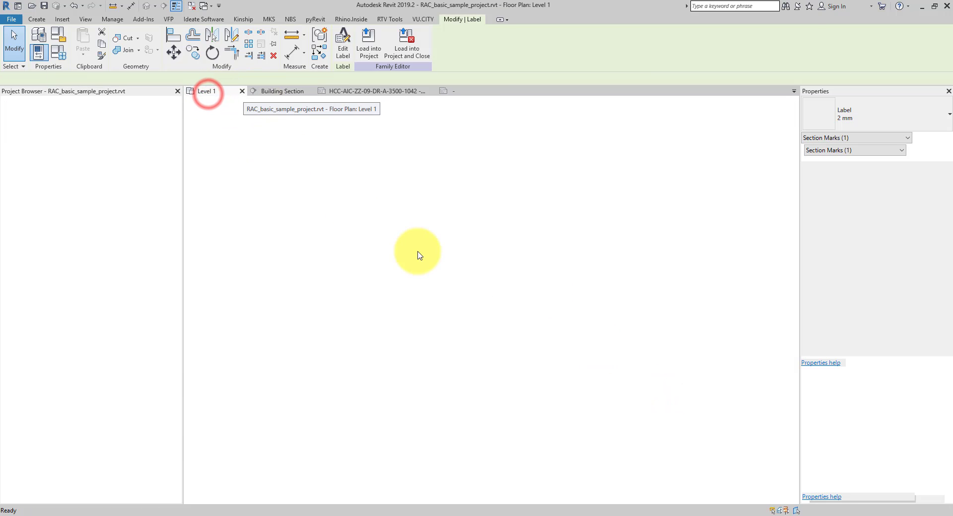
- Open the rename dialog for sheet HCC-AIC-ZZ-09-DR-A-3500-1042 and paste its full number into Notepad
left_click(178, 339)
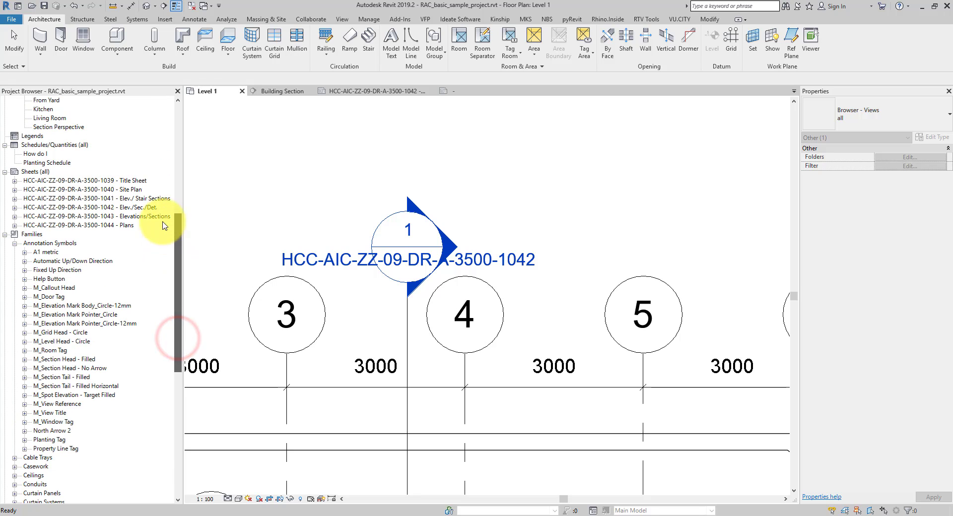
double_click(125, 209)
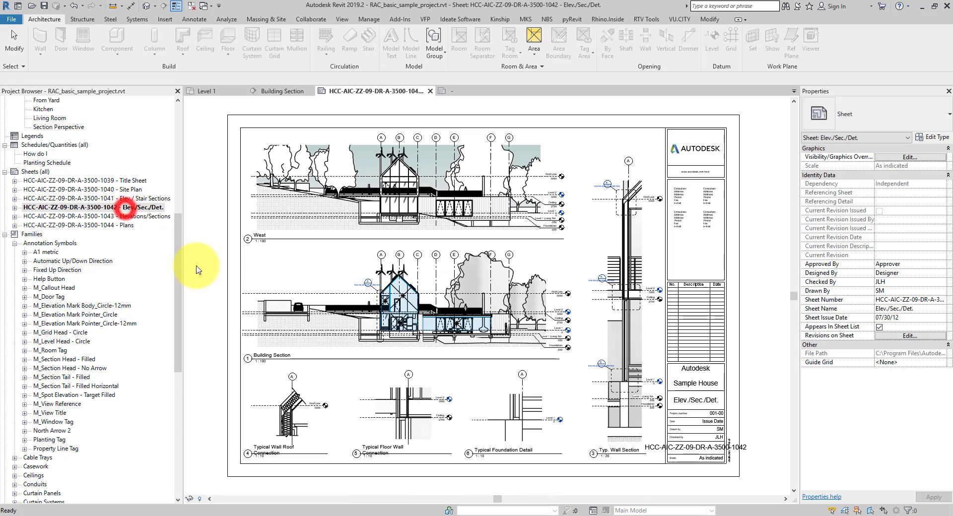
right_click(128, 208)
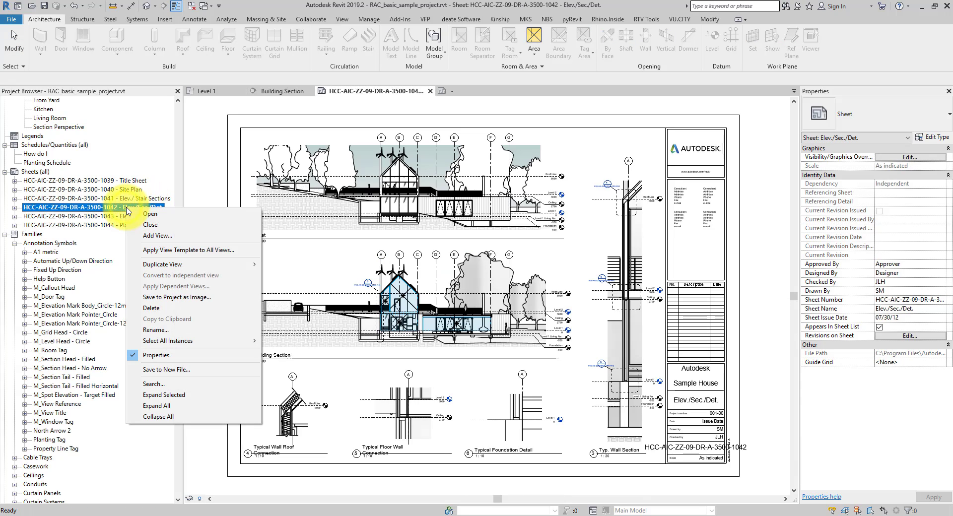
left_click(167, 330)
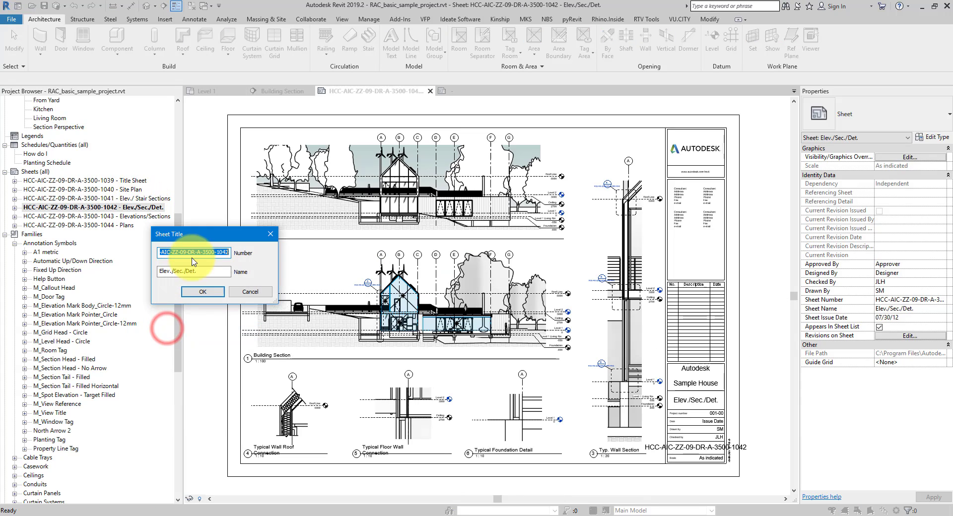
right_click(229, 254)
left_click(238, 283)
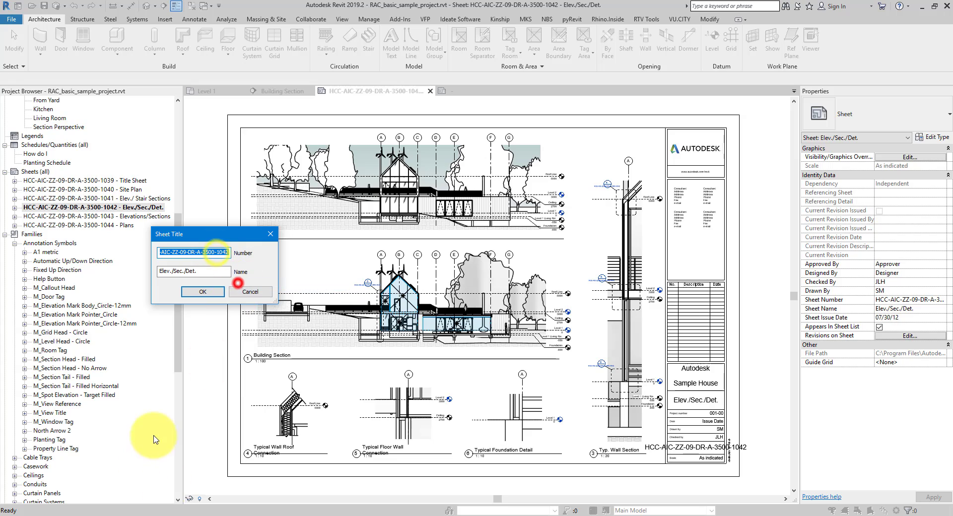
left_click(177, 512)
right_click(383, 251)
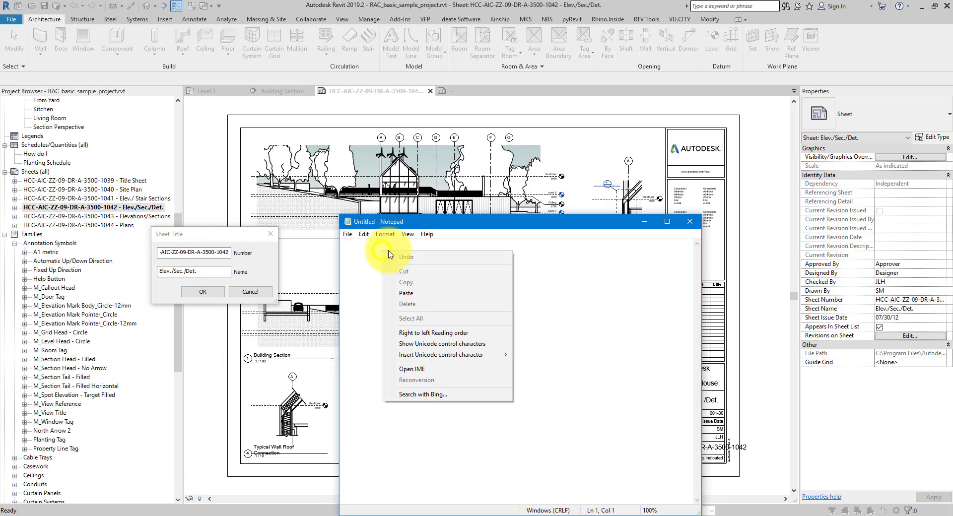
left_click(406, 294)
left_click_drag(429, 224, 636, 460)
- Change the sheet number to 1042 and check the Level 1 section marker
left_click(218, 234)
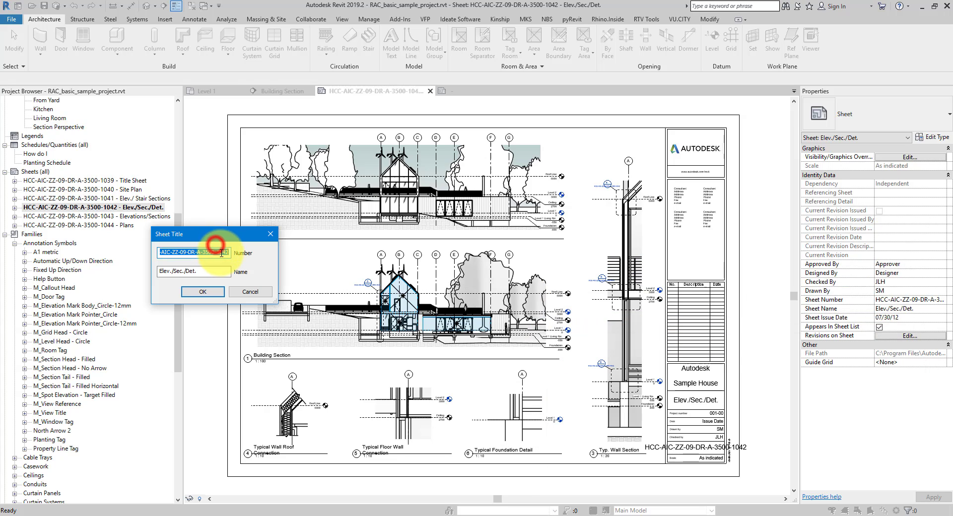
left_click(219, 253)
left_click_drag(219, 252, 145, 252)
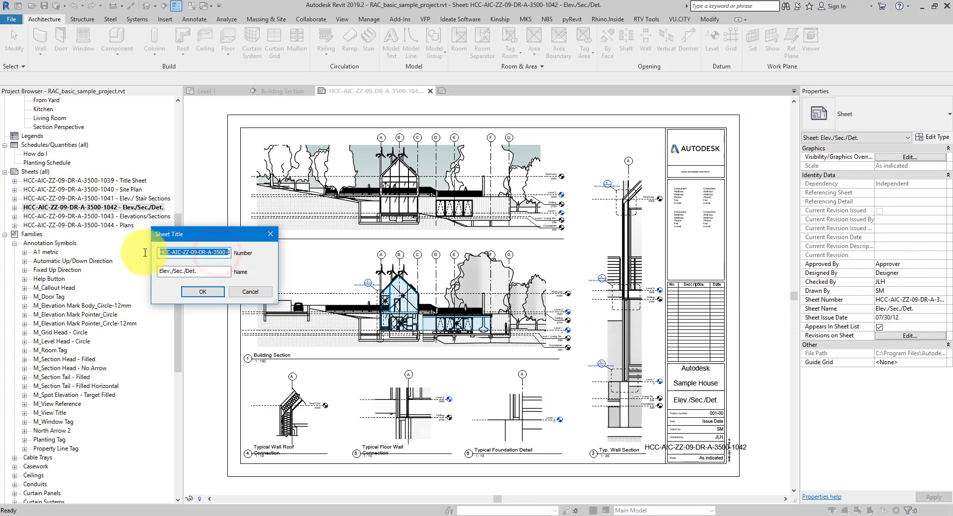
left_click(202, 292)
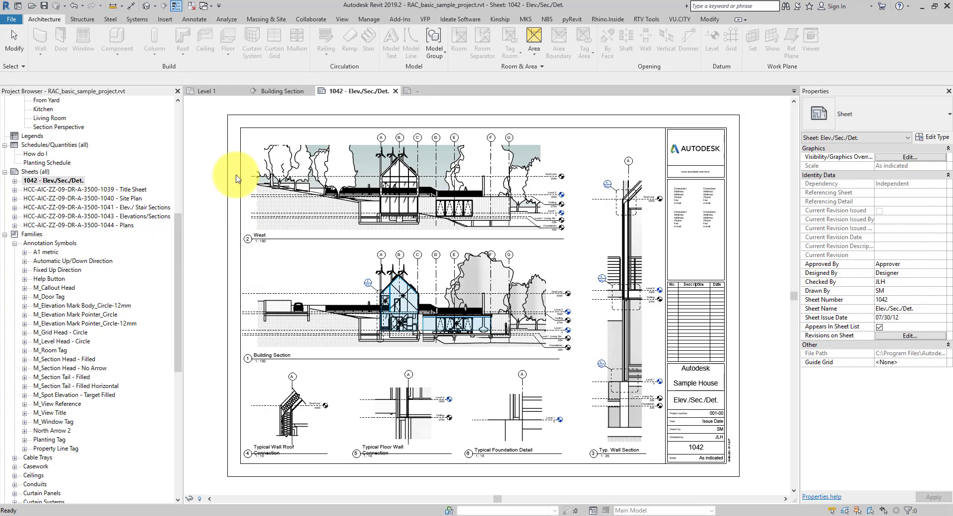
left_click(217, 97)
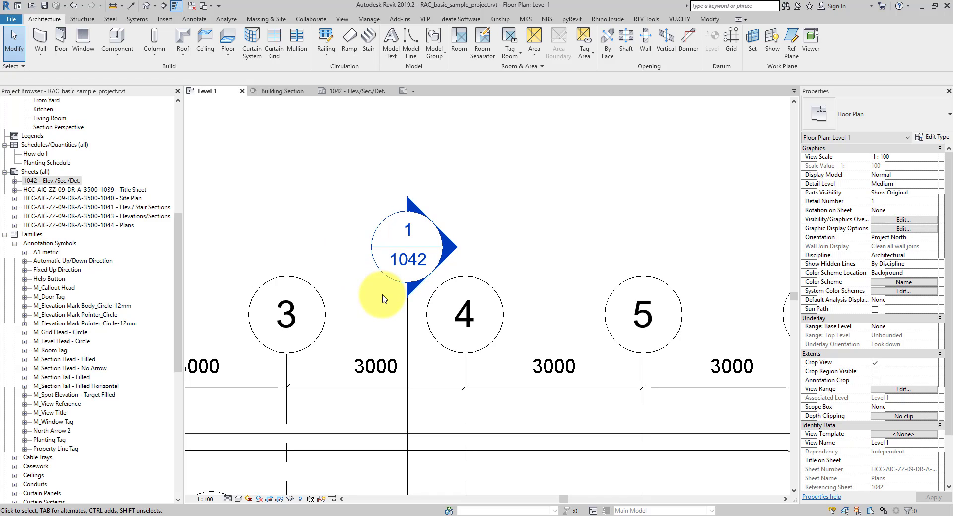
left_click(39, 181)
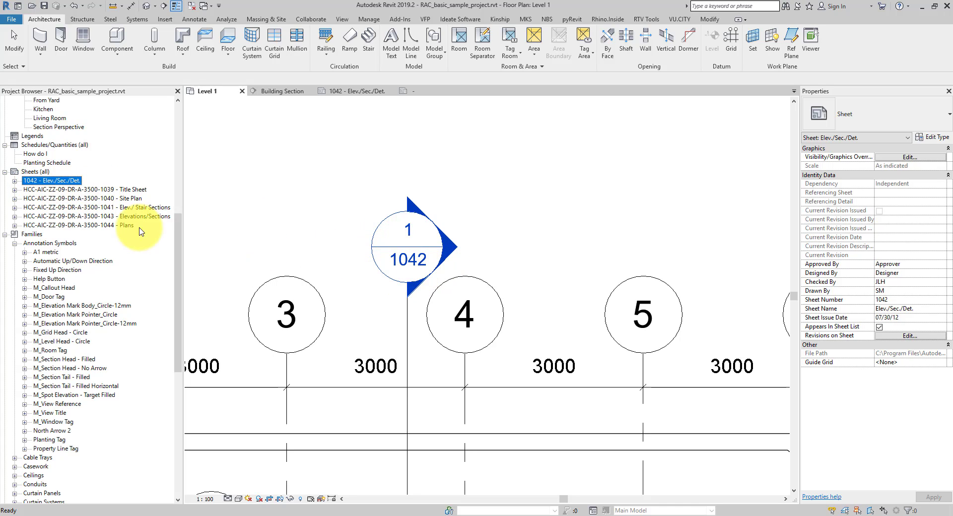
- Open sheet 1042 and edit its A1 metric title block family, zooming to the lower-right corner
double_click(48, 183)
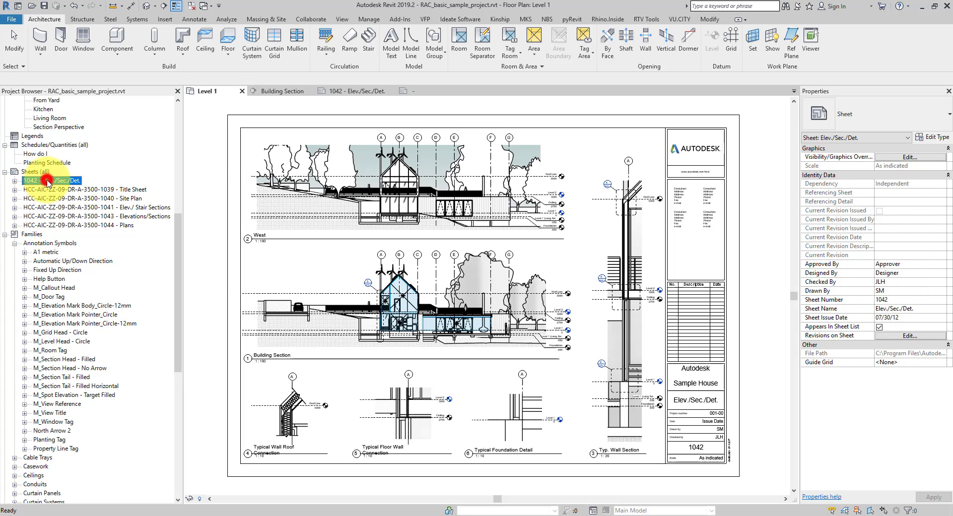
left_click(724, 182)
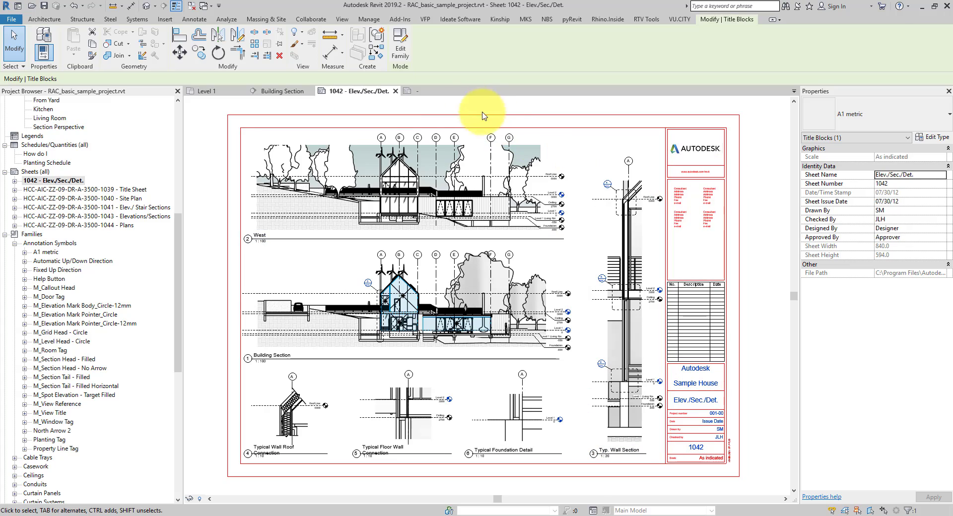
left_click(400, 40)
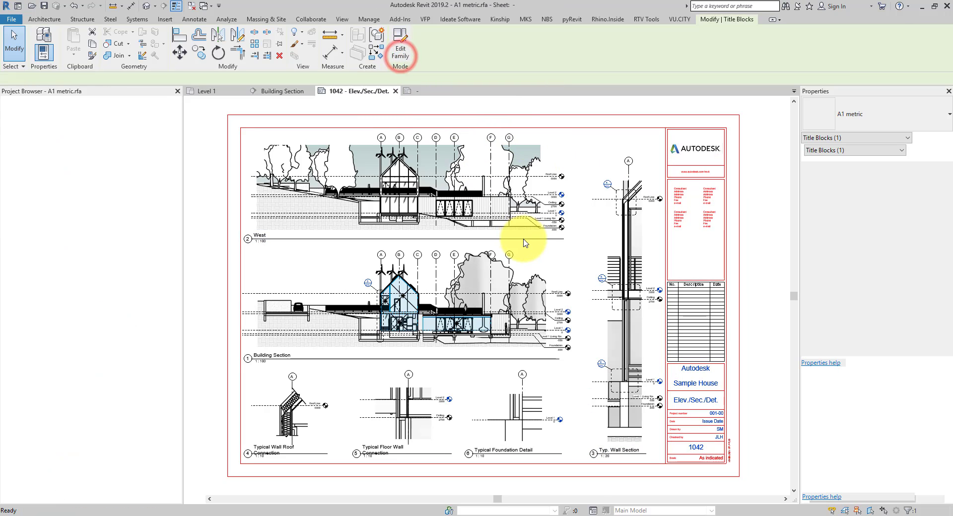
middle_click_drag(619, 386, 527, 251)
scroll(613, 309, "up", 4)
scroll(642, 331, "up", 1)
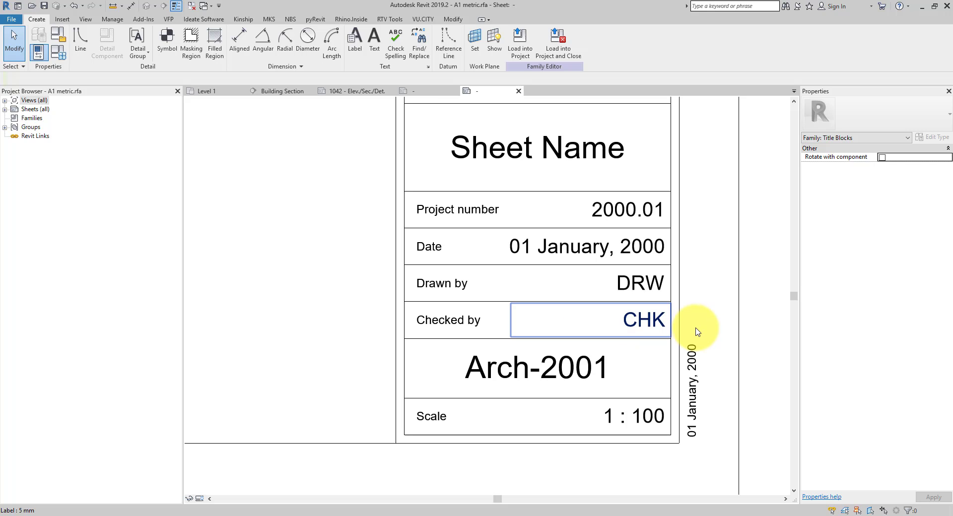
- Close the inactive Level 1 and Building Section views
left_click(191, 6)
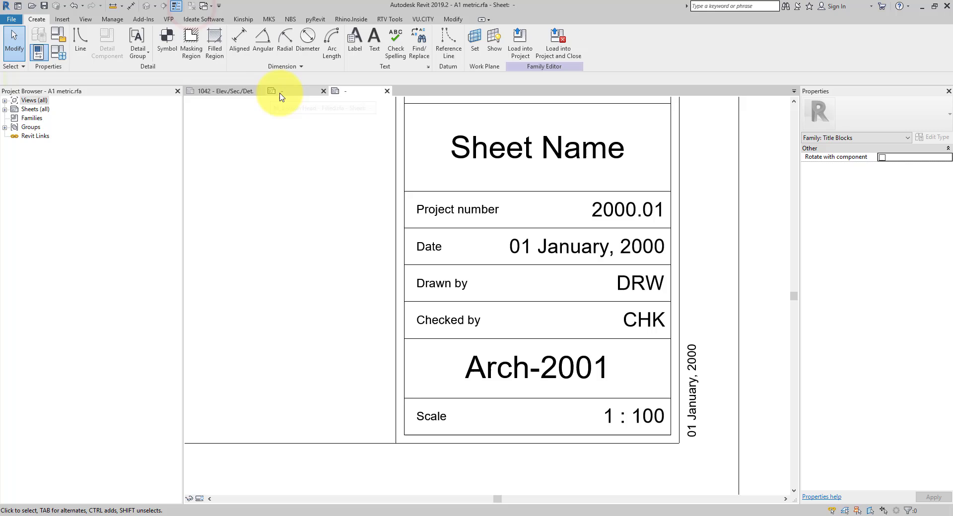
left_click(219, 94)
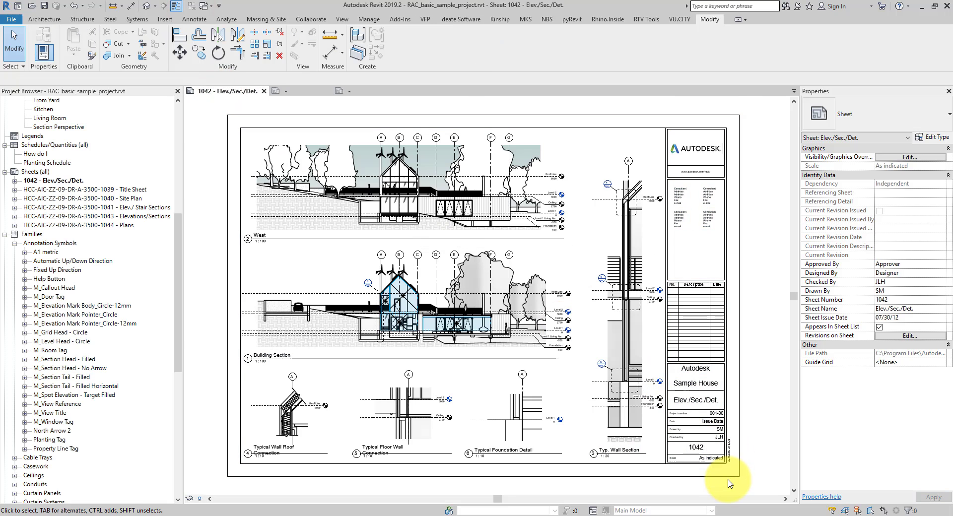
scroll(724, 476, "up", 5)
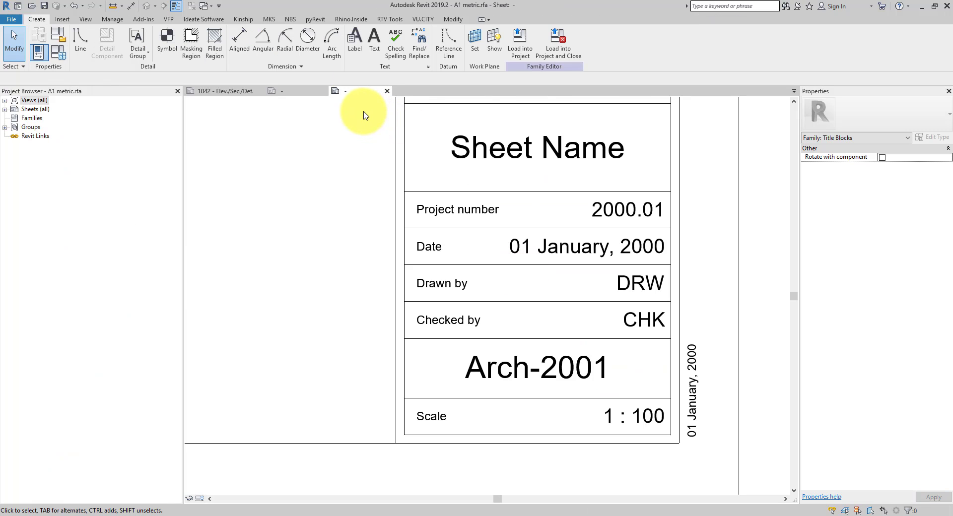
- Open Edit Label for the Arch-2001 sheet number label and select its Sheet Number entry
left_click(533, 377)
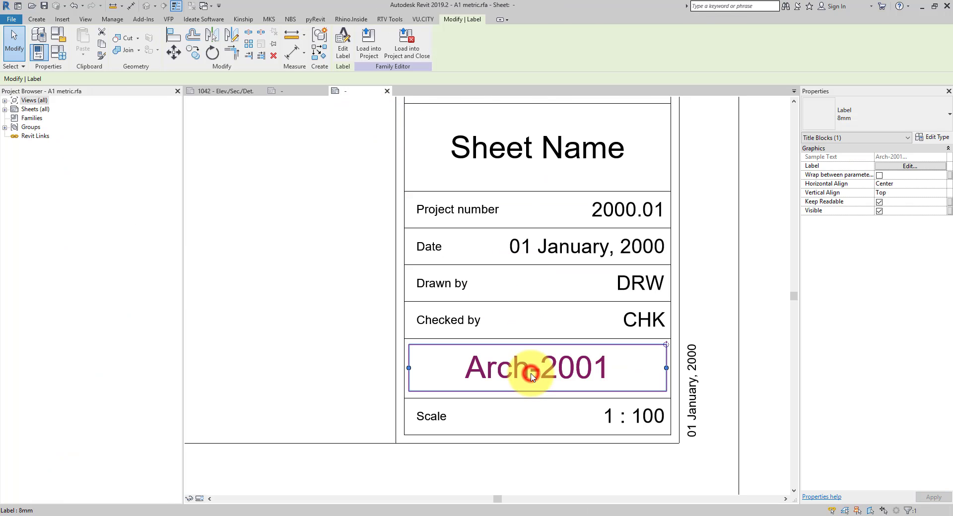
left_click(342, 57)
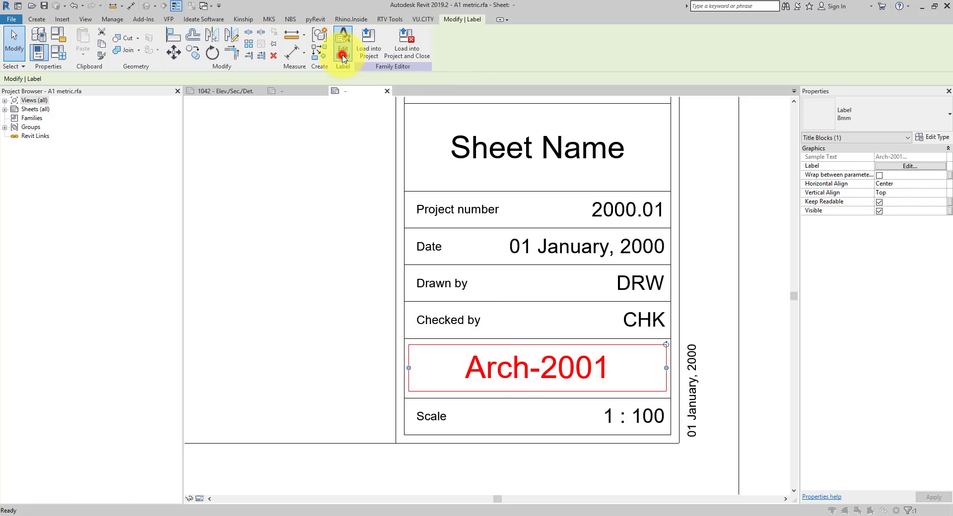
left_click_drag(511, 198, 432, 201)
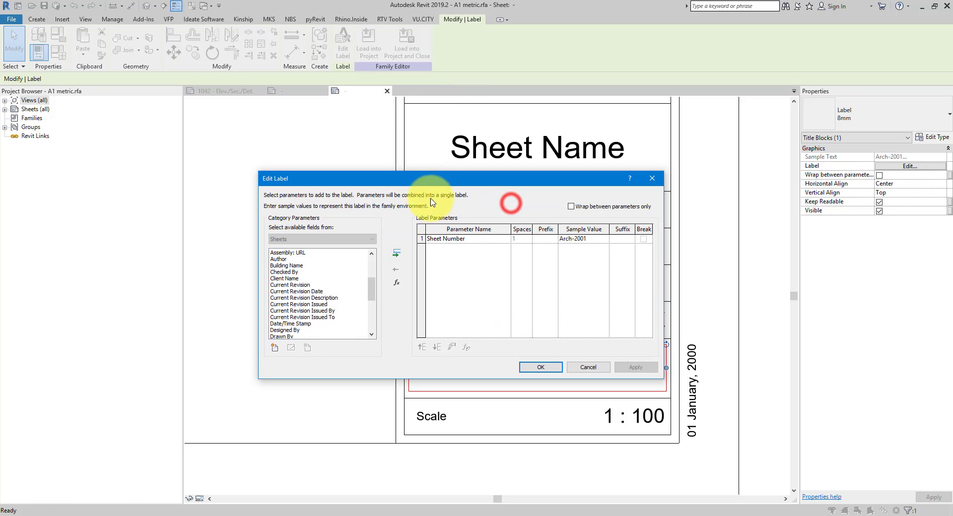
left_click(424, 239)
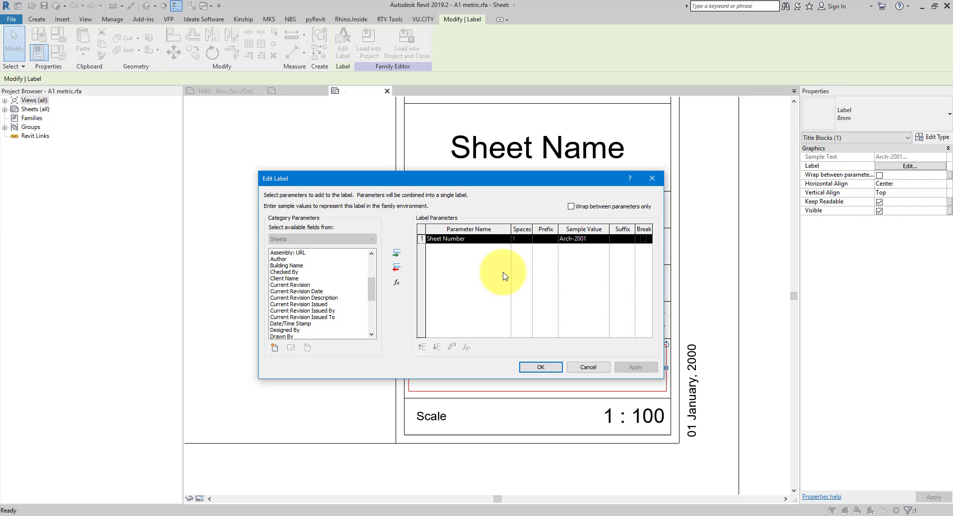
left_click_drag(371, 291, 373, 334)
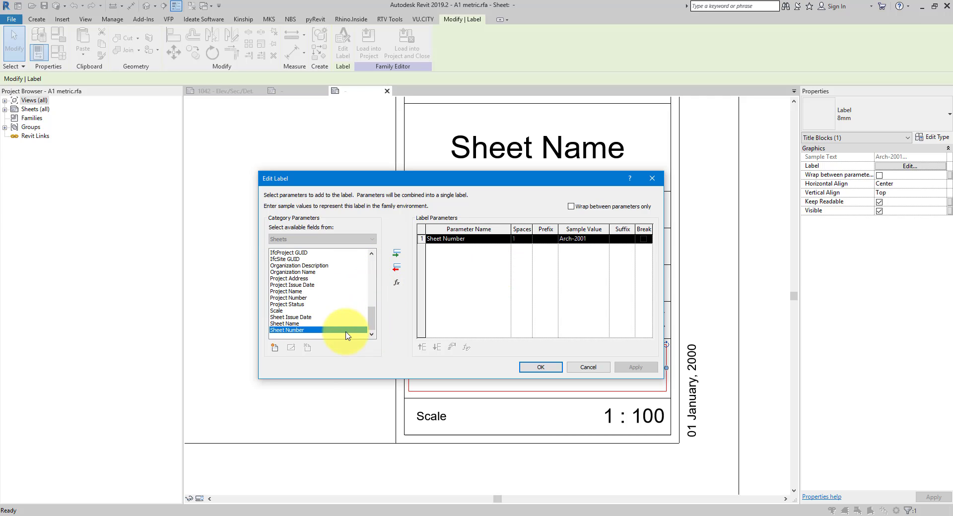
- Browse the shared parameter groups, find only RoomsData, and close all dialogs unchanged
left_click(274, 349)
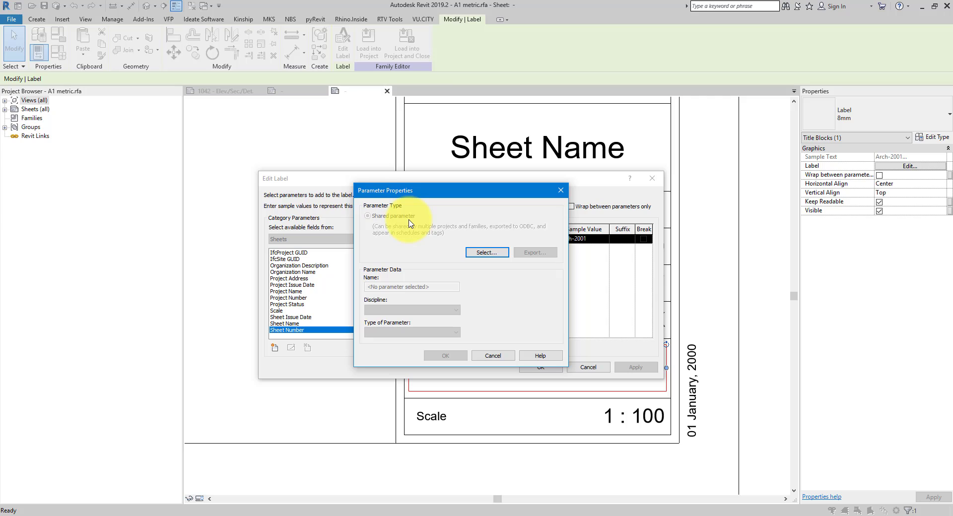
left_click(488, 253)
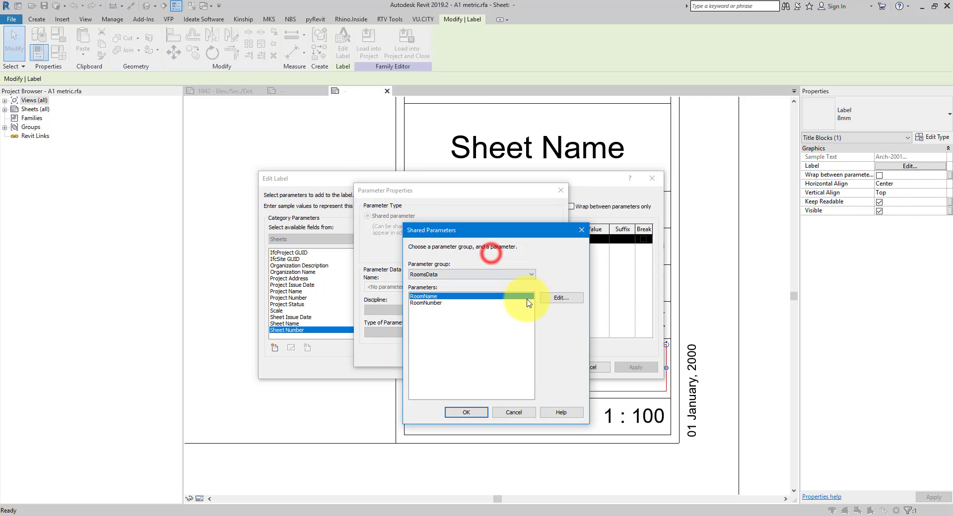
left_click(455, 274)
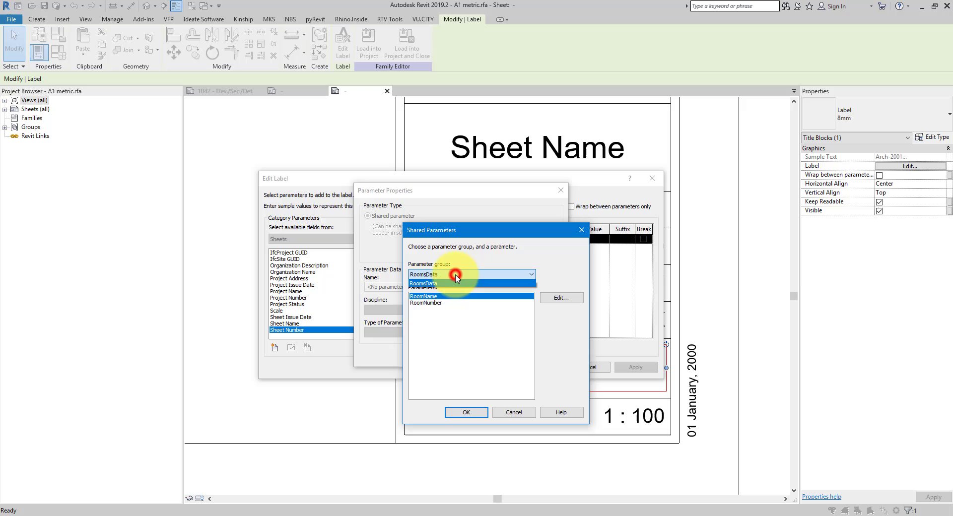
left_click(571, 263)
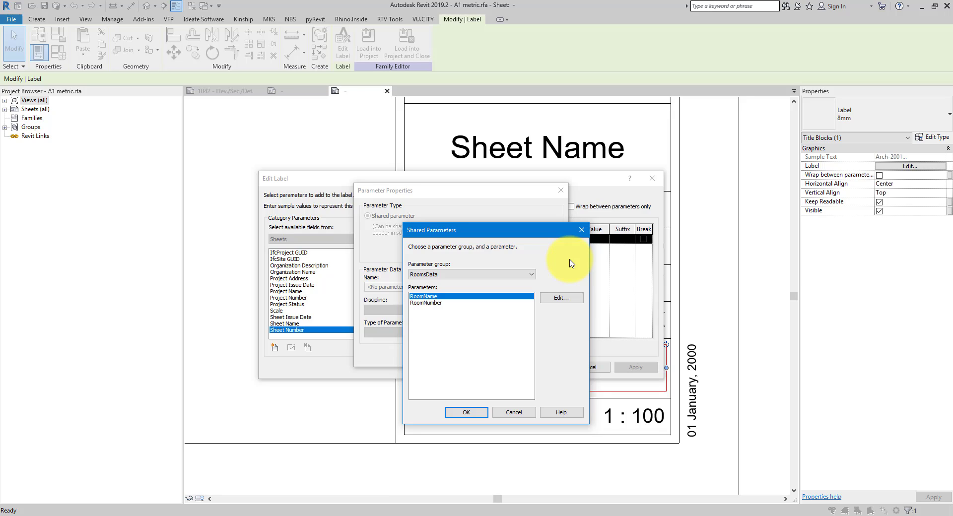
left_click(470, 277)
left_click(488, 258)
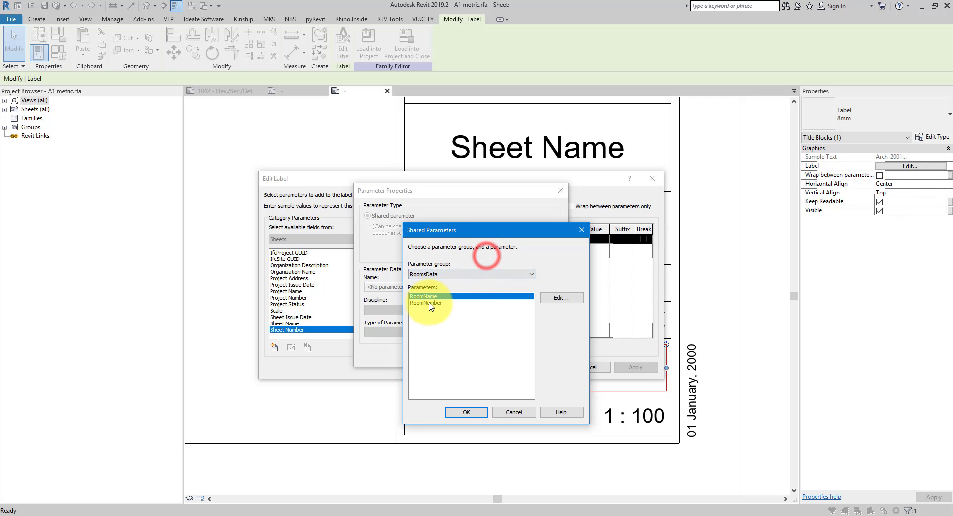
left_click(582, 230)
left_click(561, 190)
left_click(652, 178)
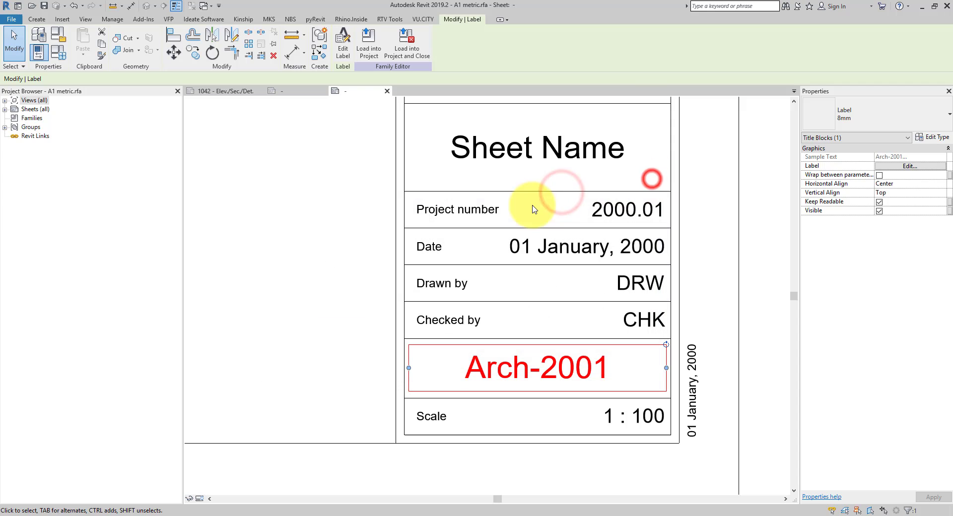
- Open the Shared Parameters editor and create a new parameter group named Sheets
left_click(112, 20)
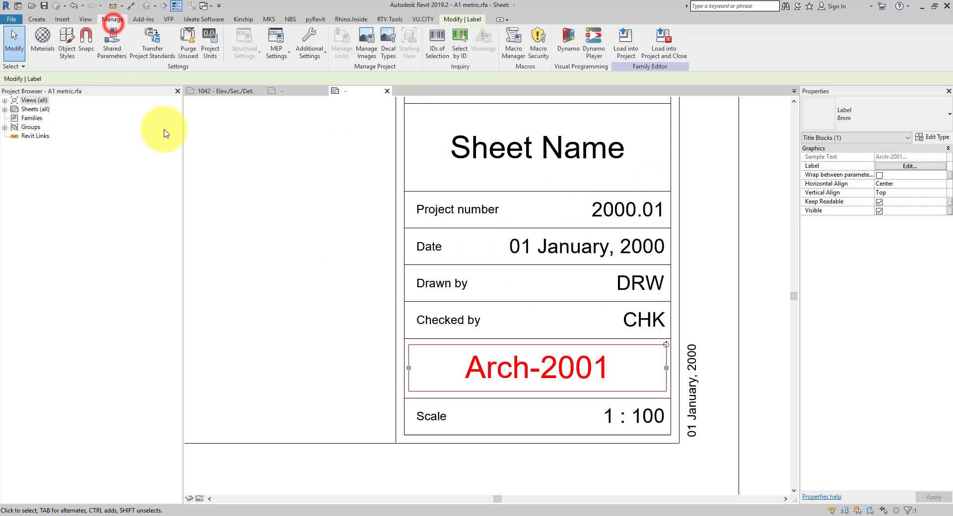
left_click(113, 55)
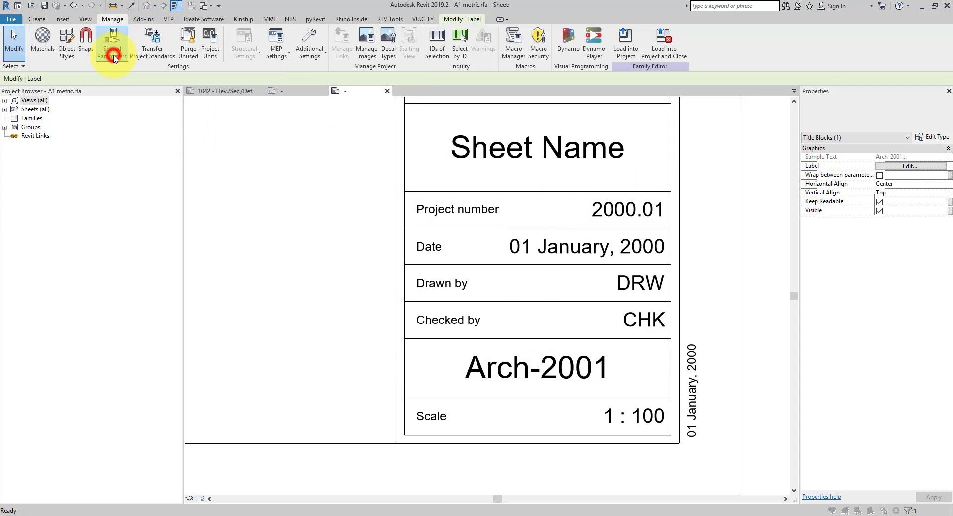
left_click_drag(427, 159, 348, 158)
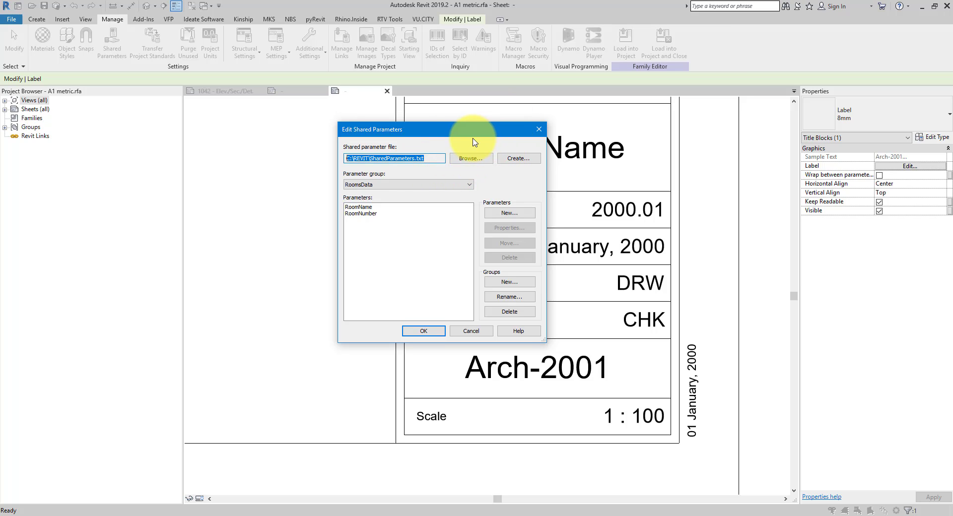
left_click(411, 193)
left_click(370, 212)
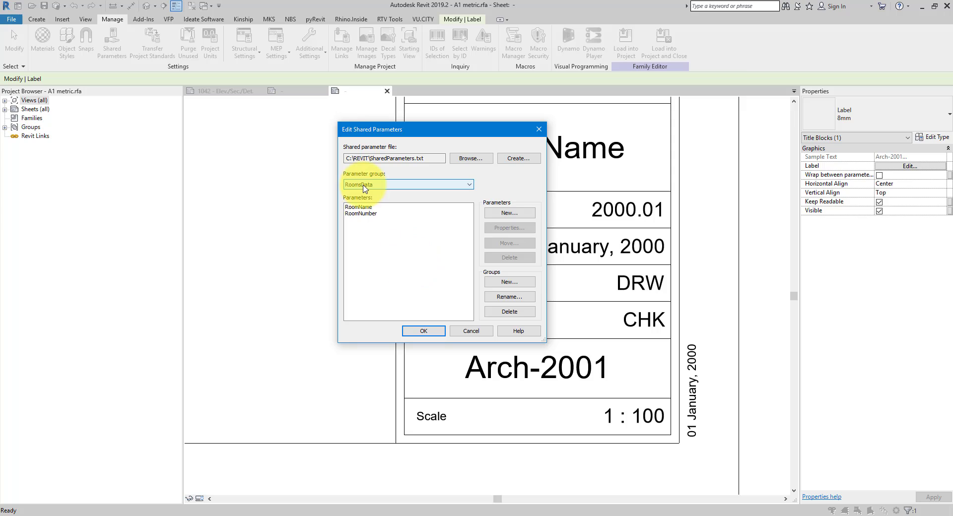
key("Tab")
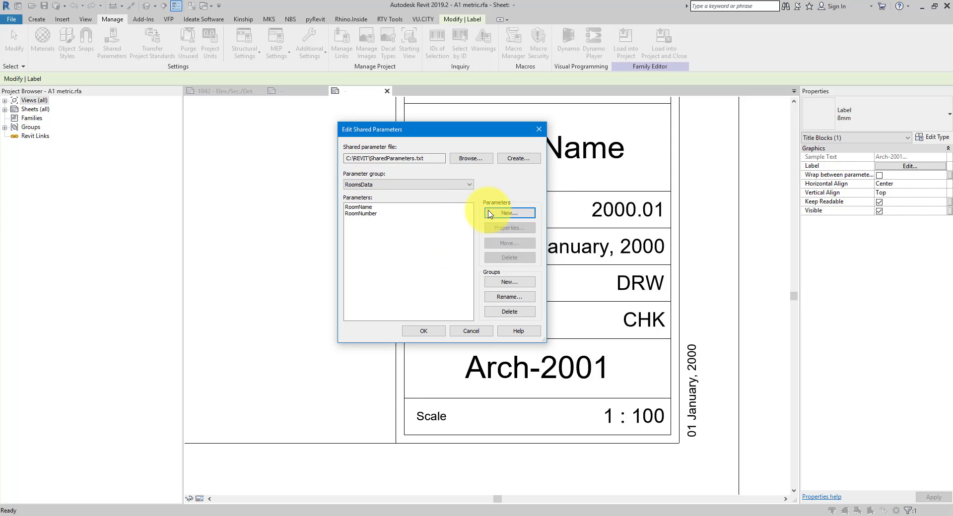
left_click(511, 283)
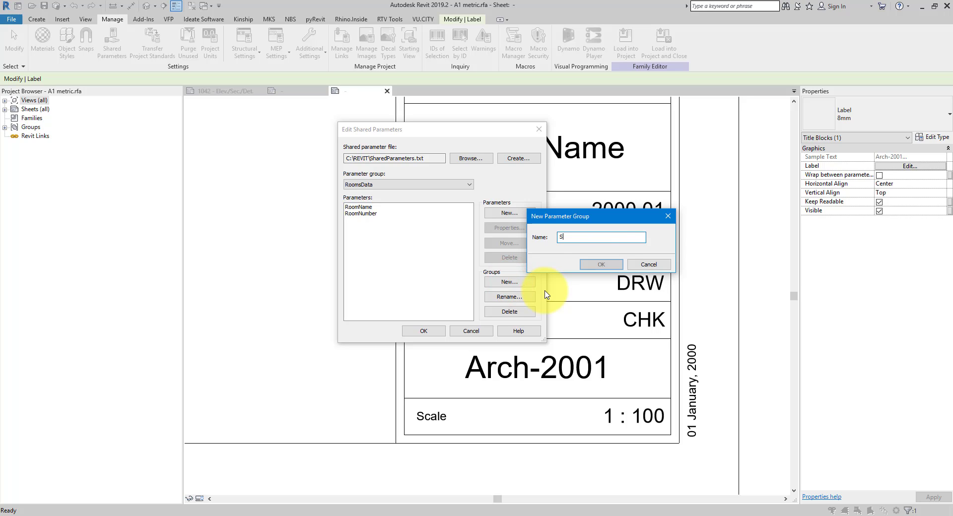
key("Return")
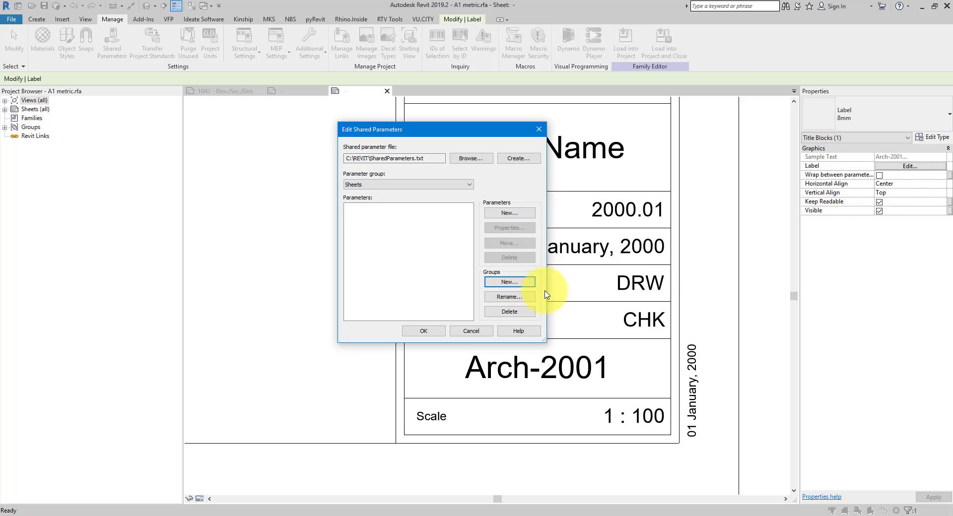
- Add a Text parameter named NumberPrefix to the Sheets group and close the editor
left_click(503, 214)
type("NumberPrefix")
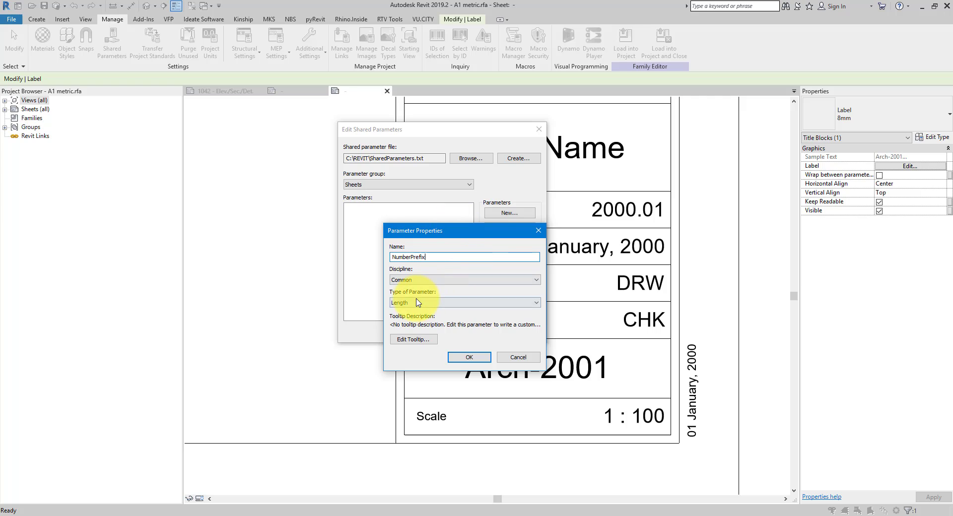
left_click(417, 303)
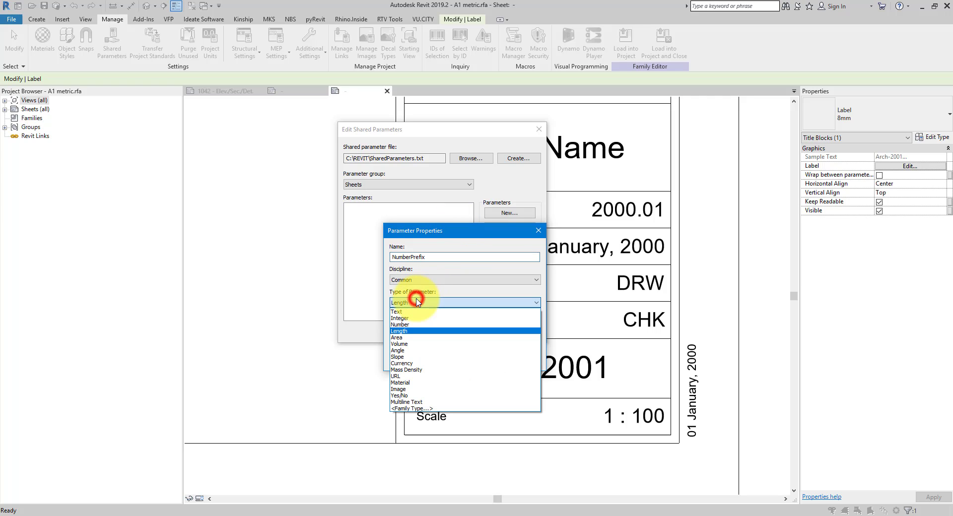
left_click(409, 316)
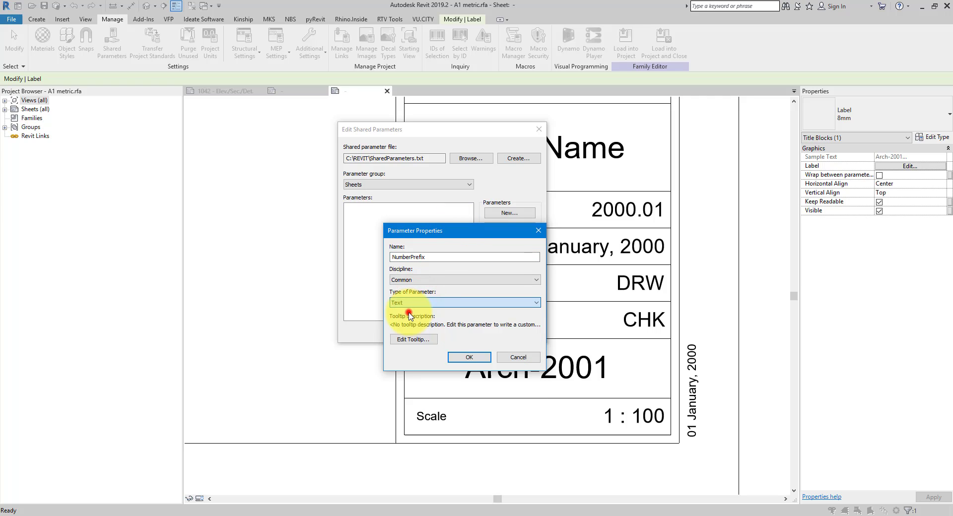
left_click(457, 357)
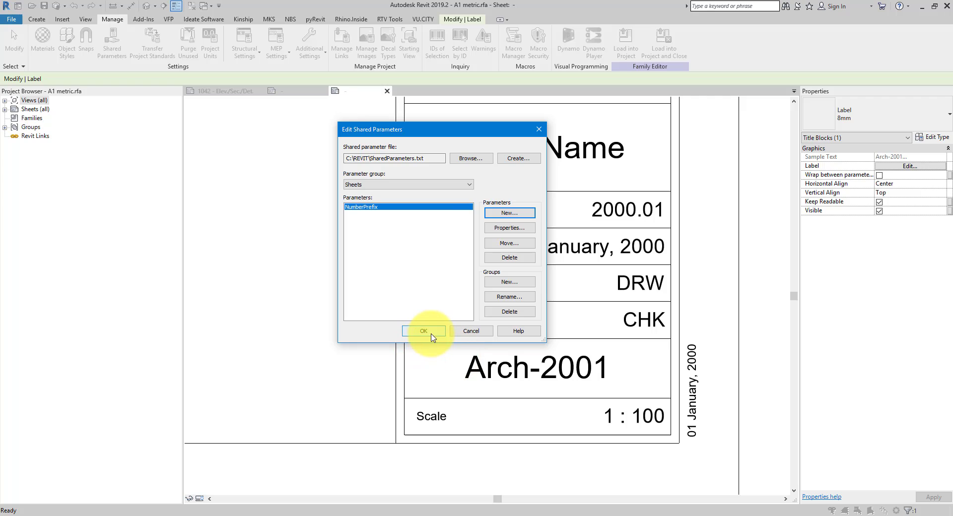
left_click(431, 330)
left_click(340, 251)
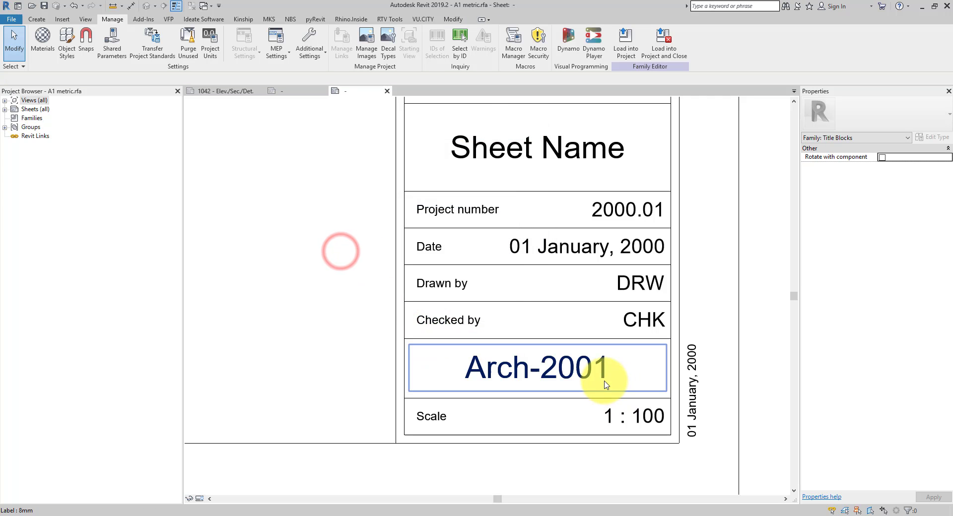
- Add shared parameter NumberPrefix from the Sheets group to the Arch-2001 label, above Sheet Number
left_click(556, 376)
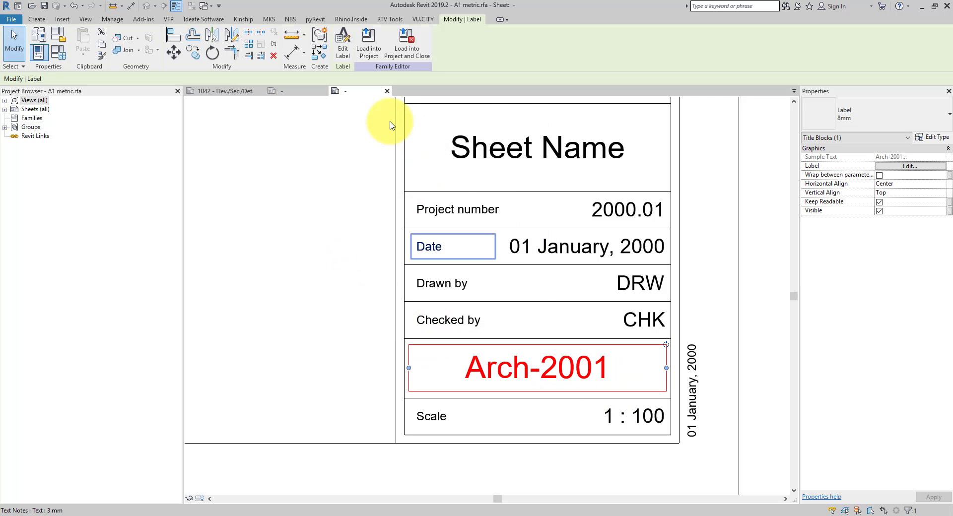
left_click(343, 44)
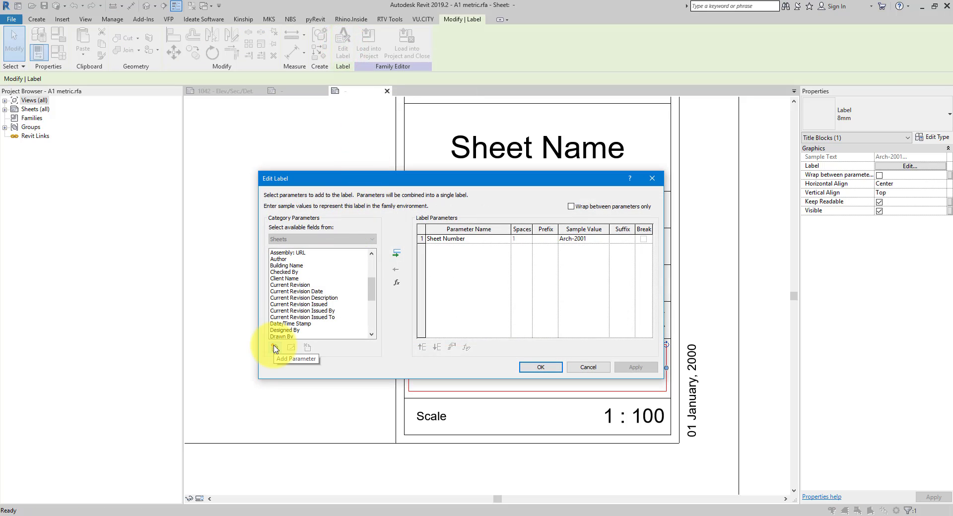
left_click(274, 348)
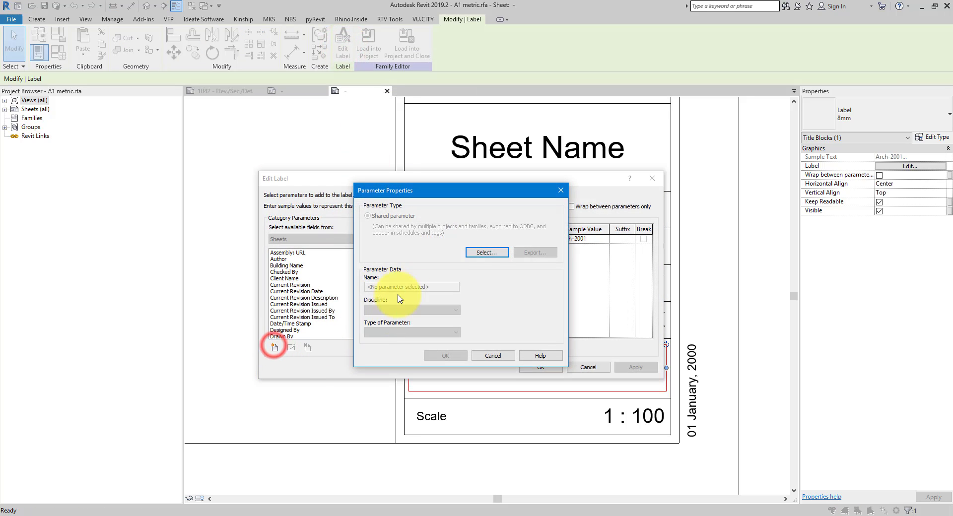
left_click(491, 251)
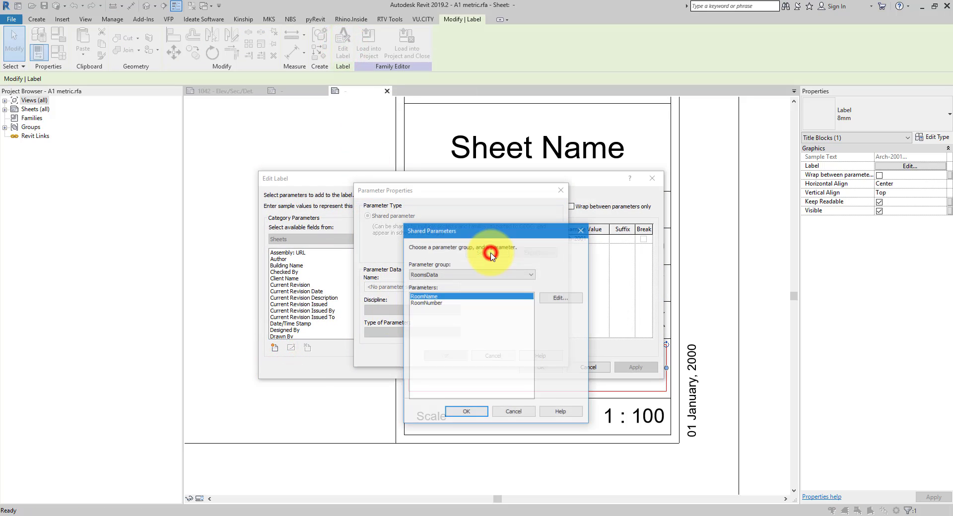
left_click(469, 275)
left_click(446, 287)
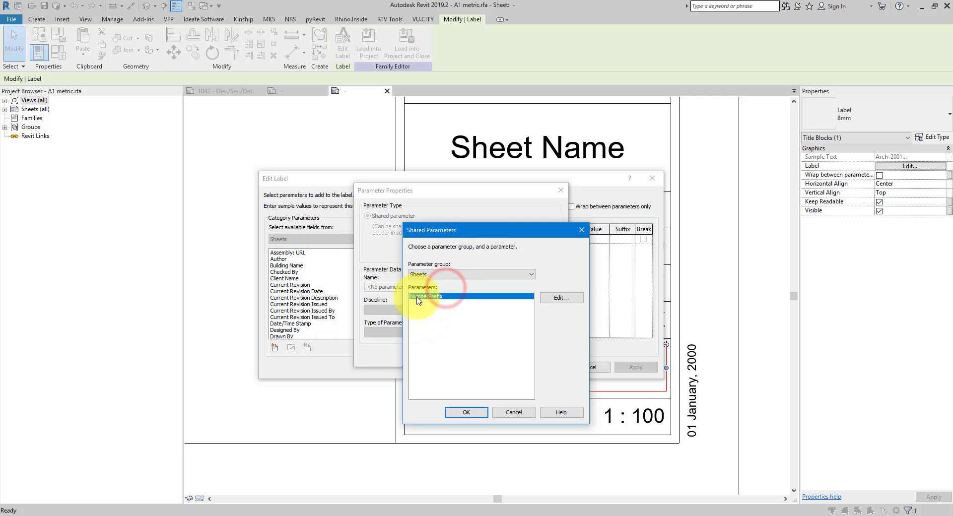
left_click(457, 412)
left_click(451, 356)
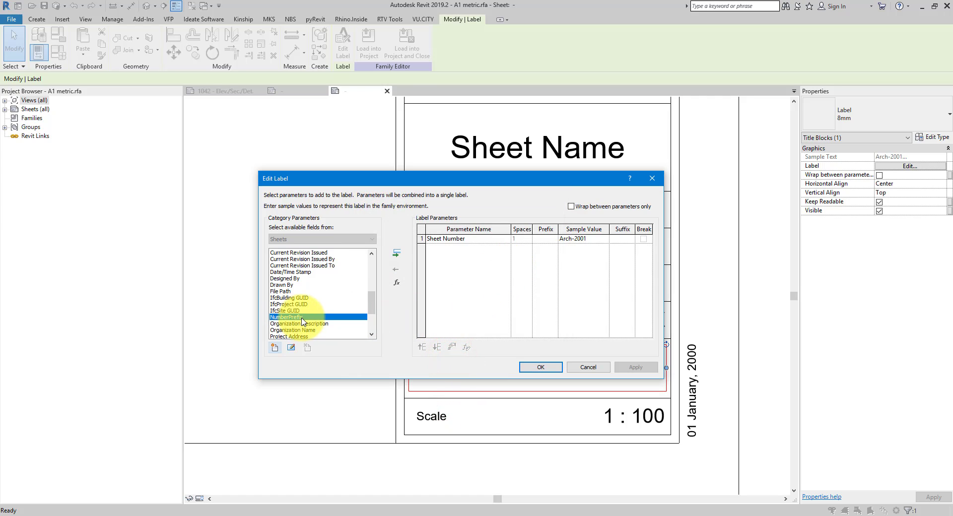
left_click(398, 254)
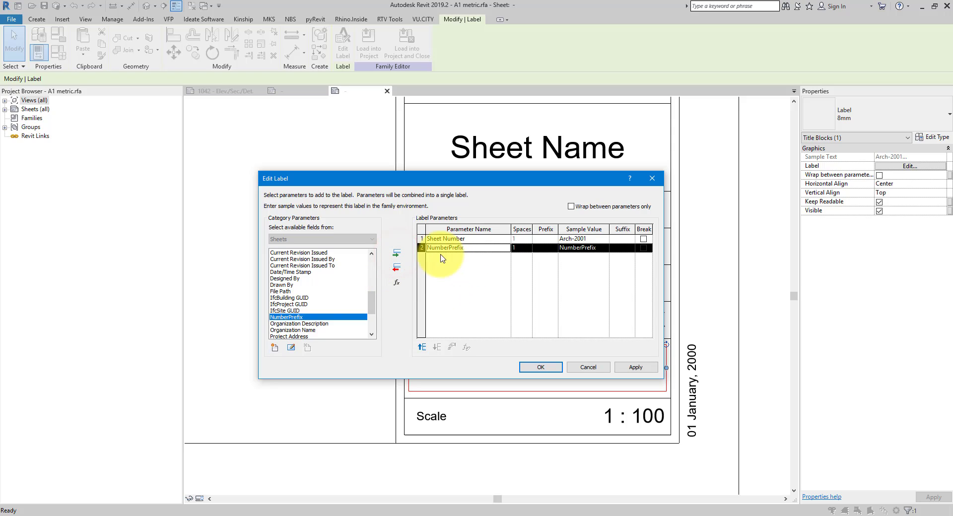
left_click(422, 347)
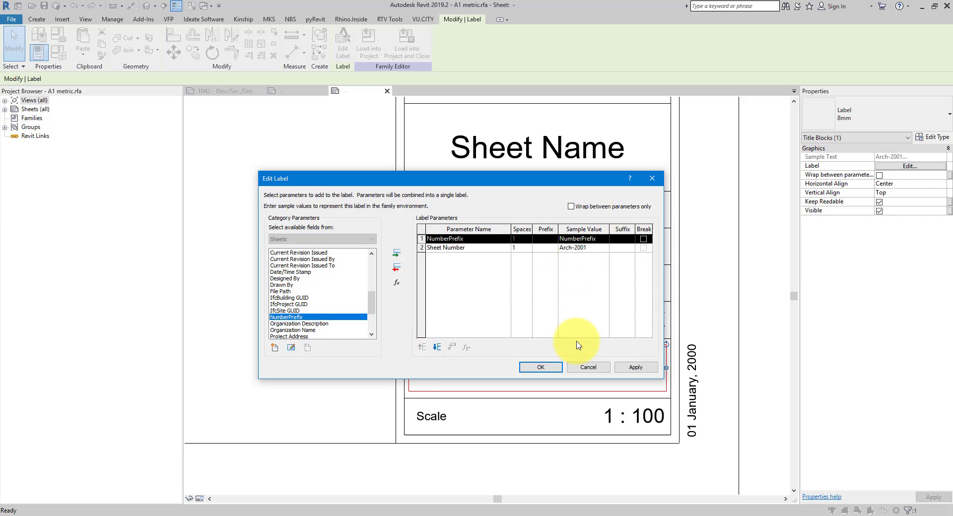
left_click(543, 372)
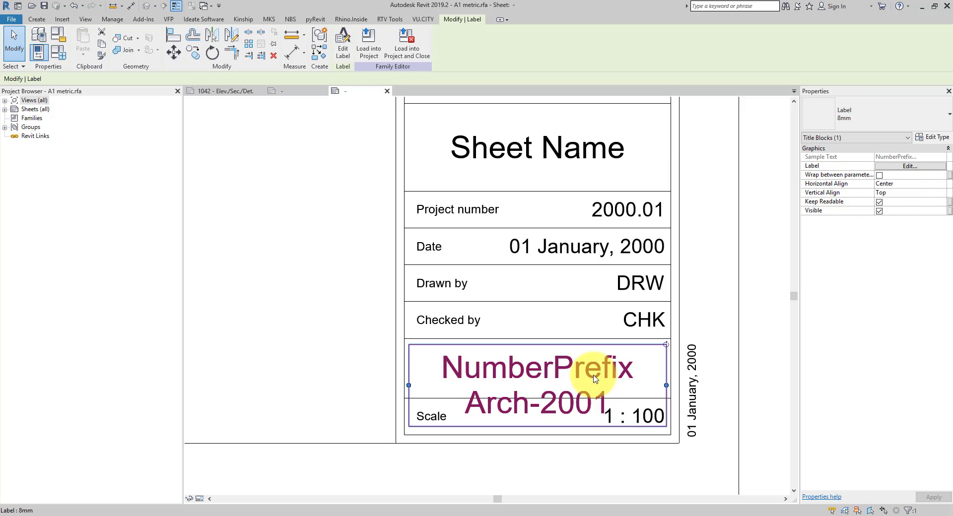
- Set the label type to 3 mm and give NumberPrefix a '-' suffix
left_click(860, 112)
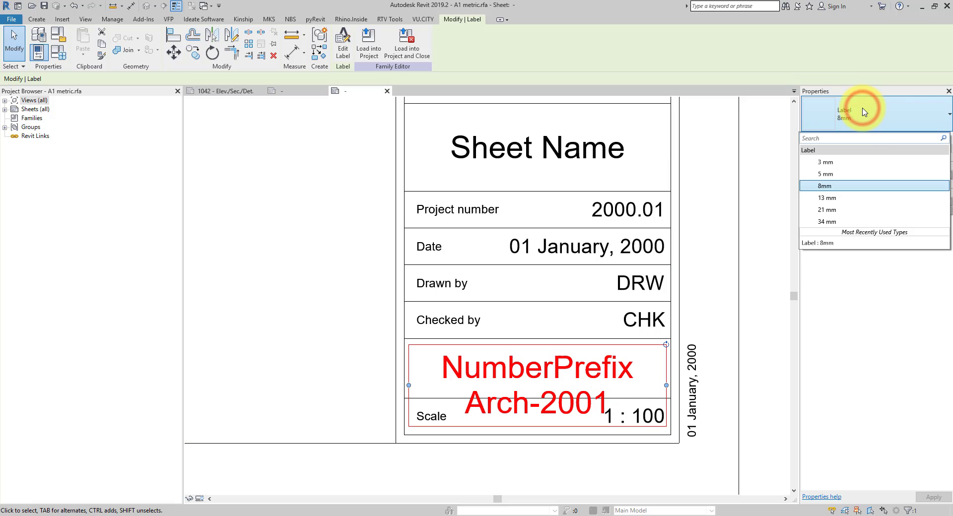
left_click(842, 164)
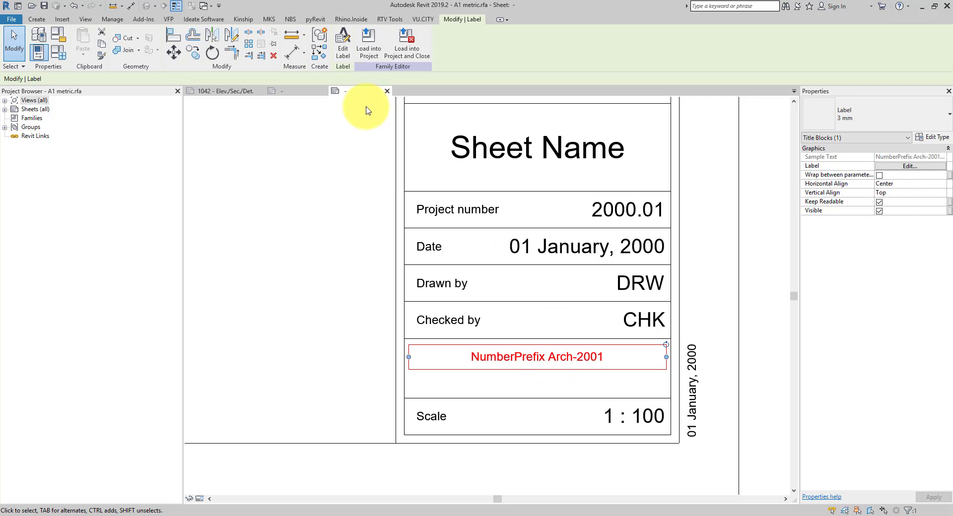
left_click(346, 56)
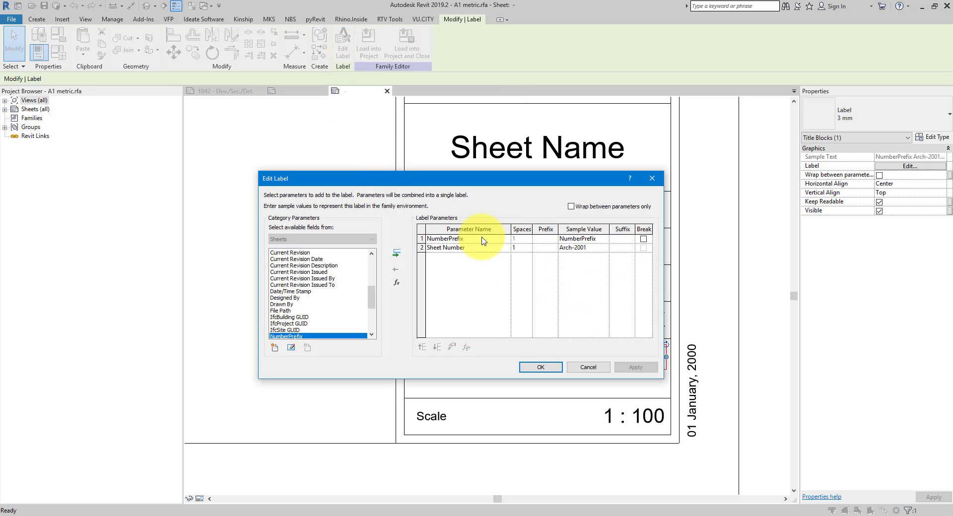
left_click(624, 242)
type("-")
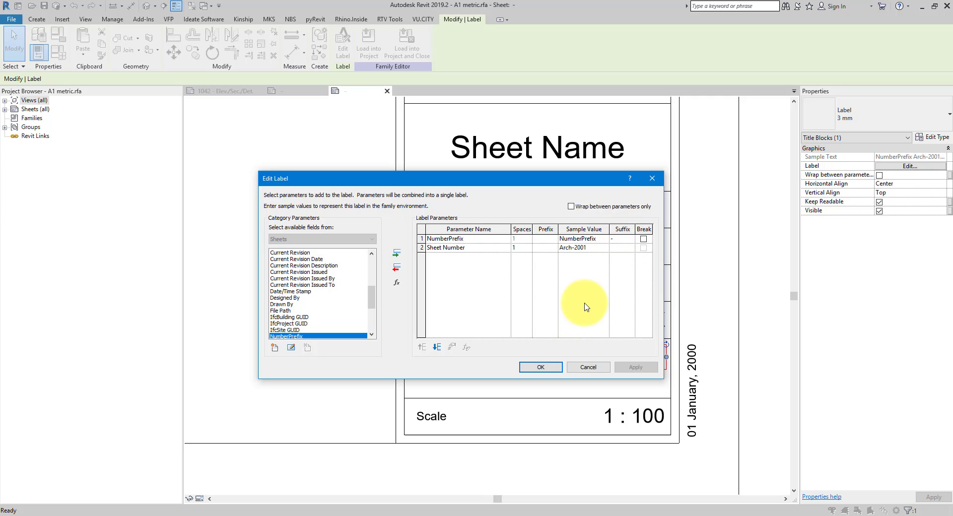
left_click(543, 368)
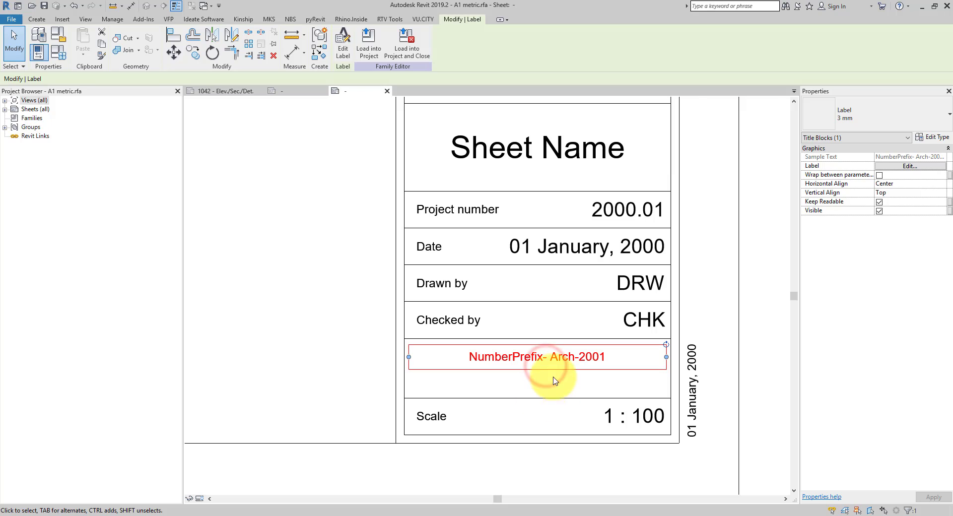
scroll(549, 374, "up", 3)
scroll(549, 410, "down", 2)
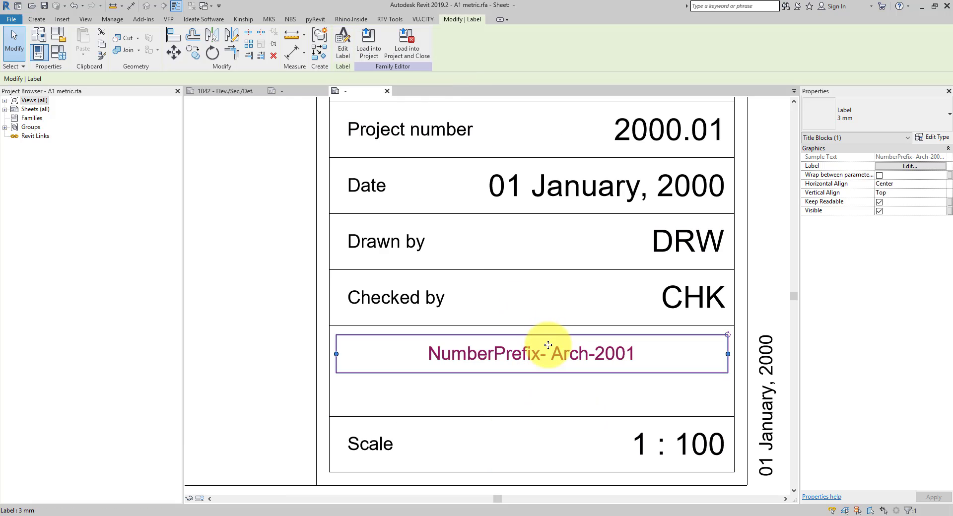
- Set Sheet Number's spaces to 0 so it reads NumberPrefix-Arch-2001, then Load into Project
left_click(342, 59)
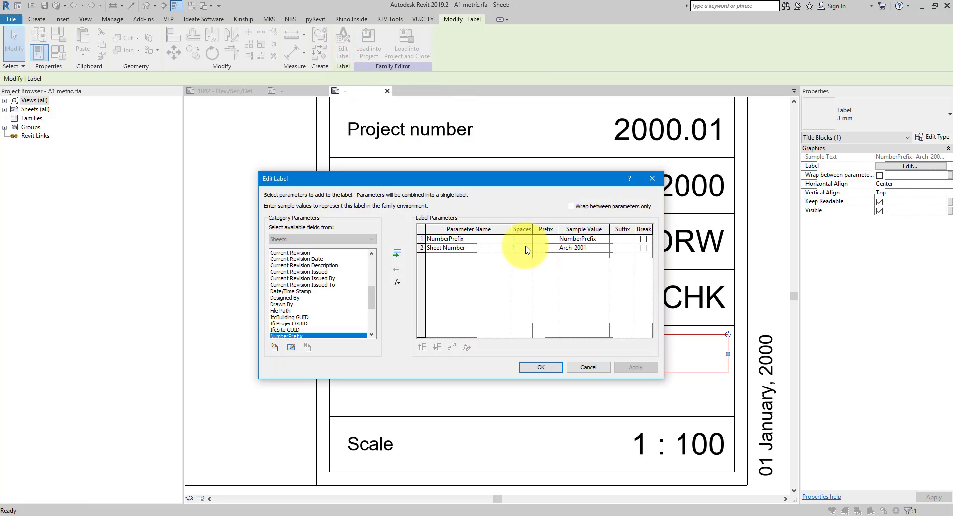
left_click(526, 248)
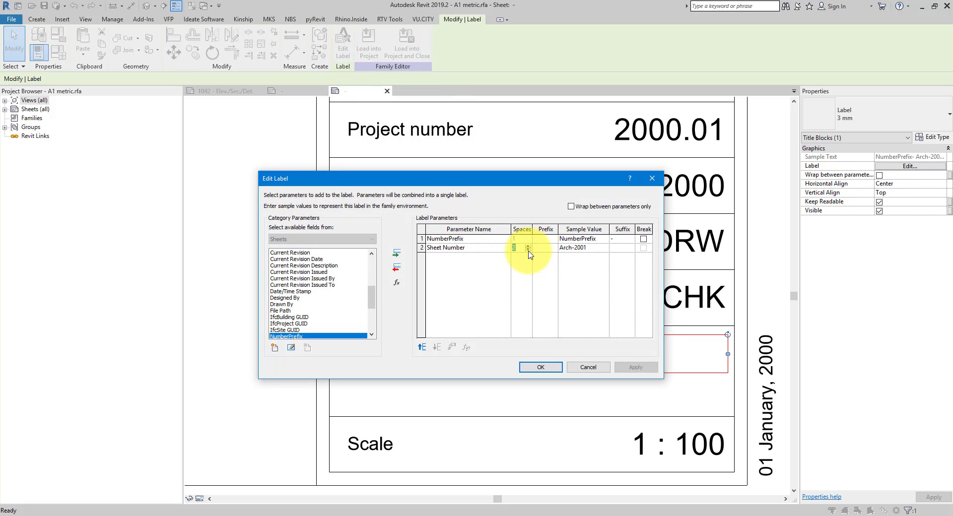
left_click(534, 369)
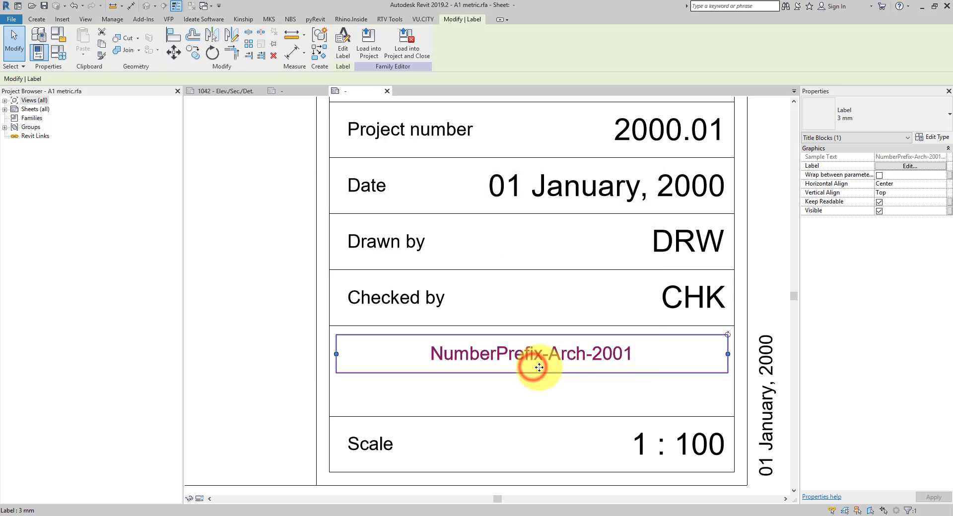
left_click(586, 381)
left_click(347, 50)
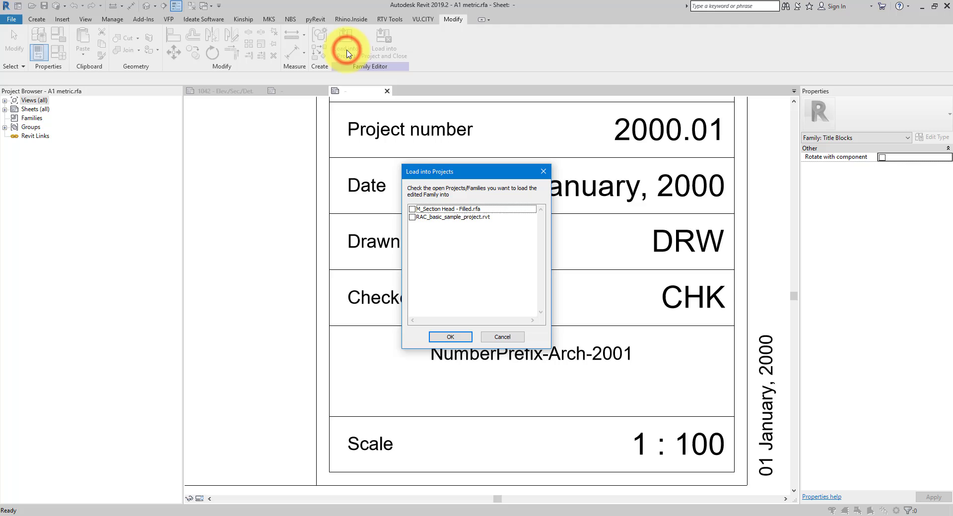
- Load the title block into RAC_basic_sample_project.rvt, overwriting the existing A1 metric family
left_click(412, 217)
left_click(451, 336)
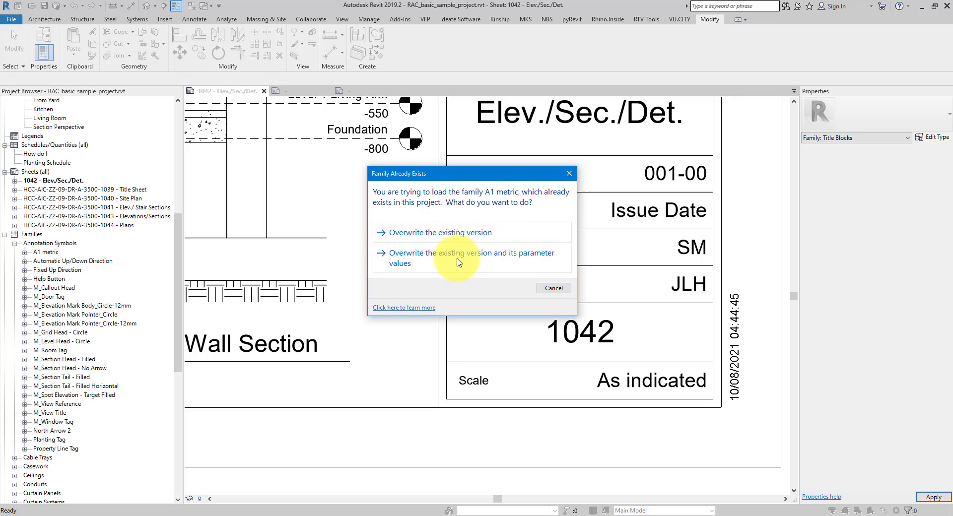
left_click(465, 233)
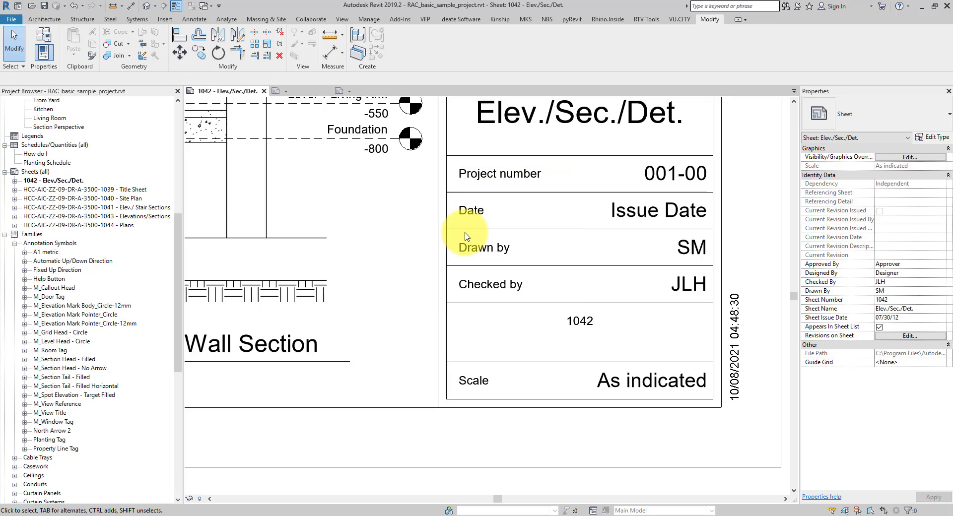
- Inspect the parameters behind the title block's 1042 label, then cancel and deselect
left_click(580, 325)
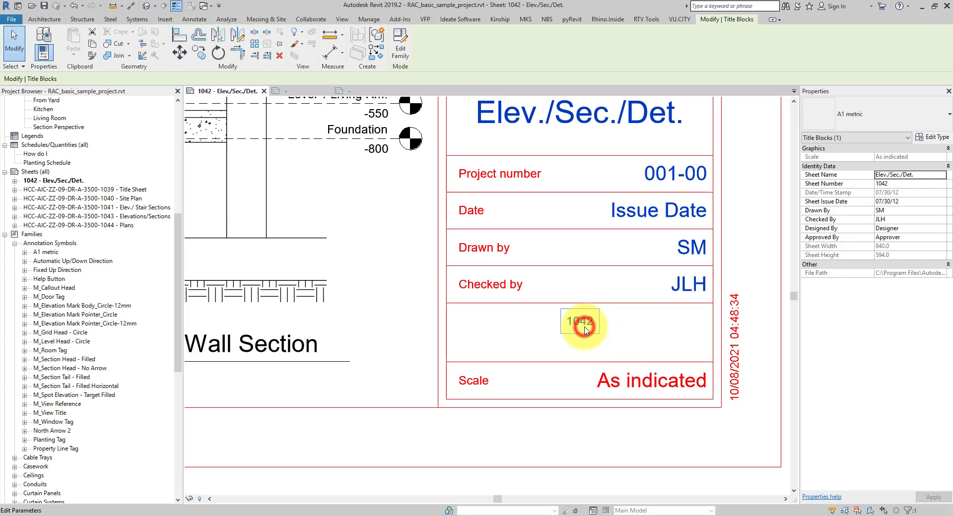
left_click(591, 342)
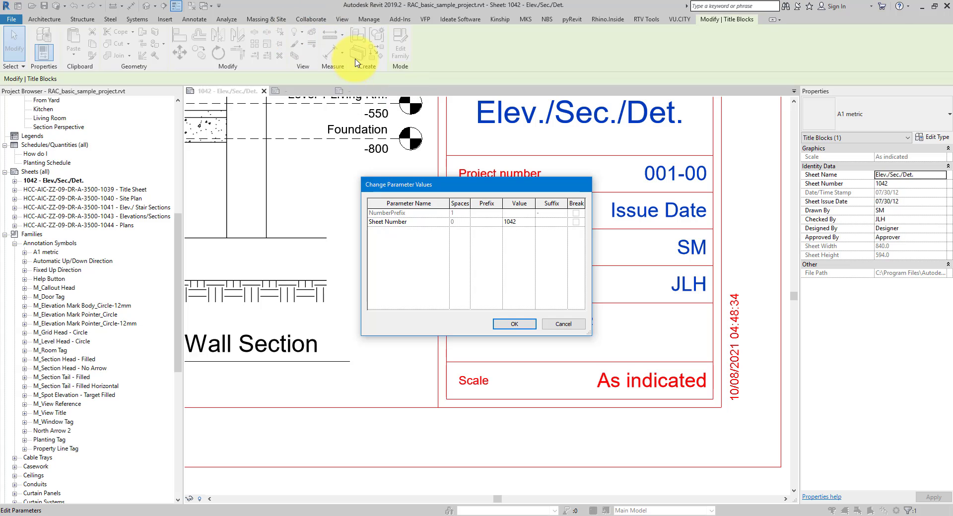
left_click(550, 326)
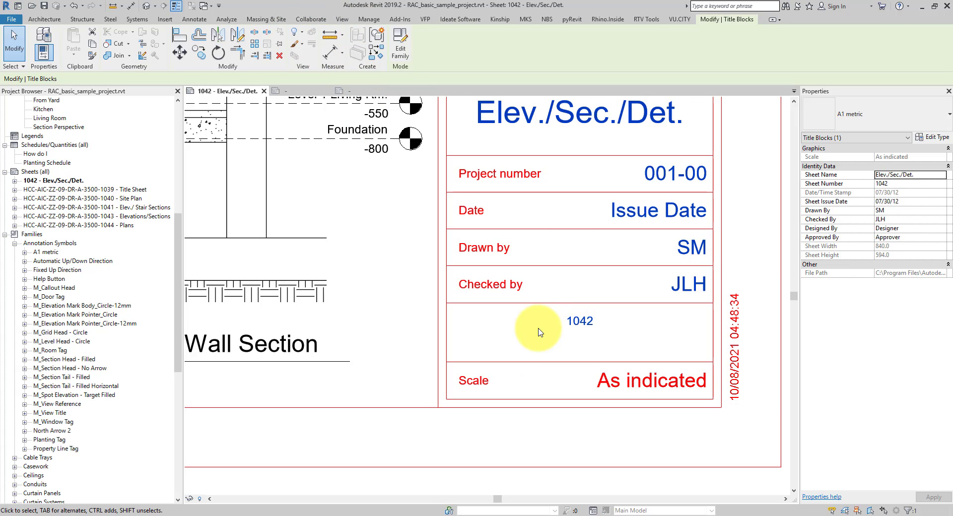
left_click(540, 332)
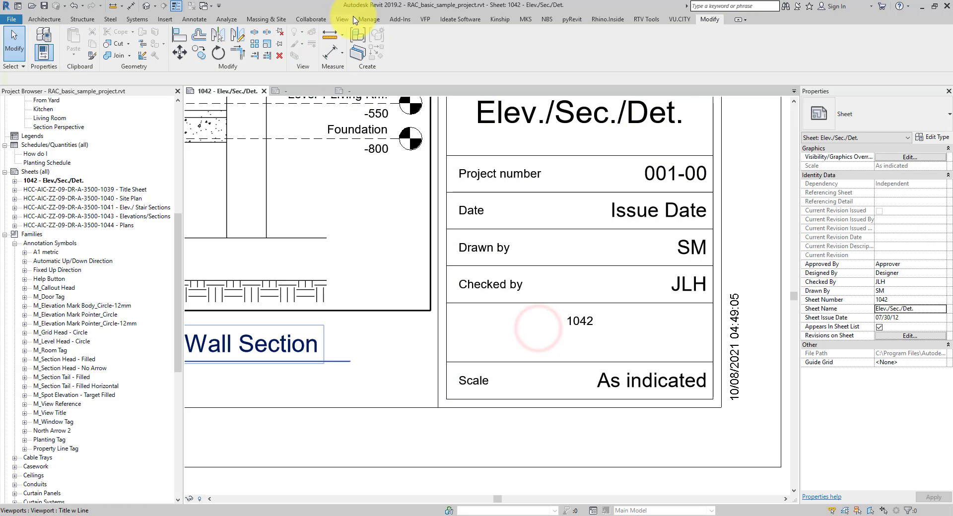
- Start a new shared project parameter using NumberPrefix from the Sheets group
left_click(372, 20)
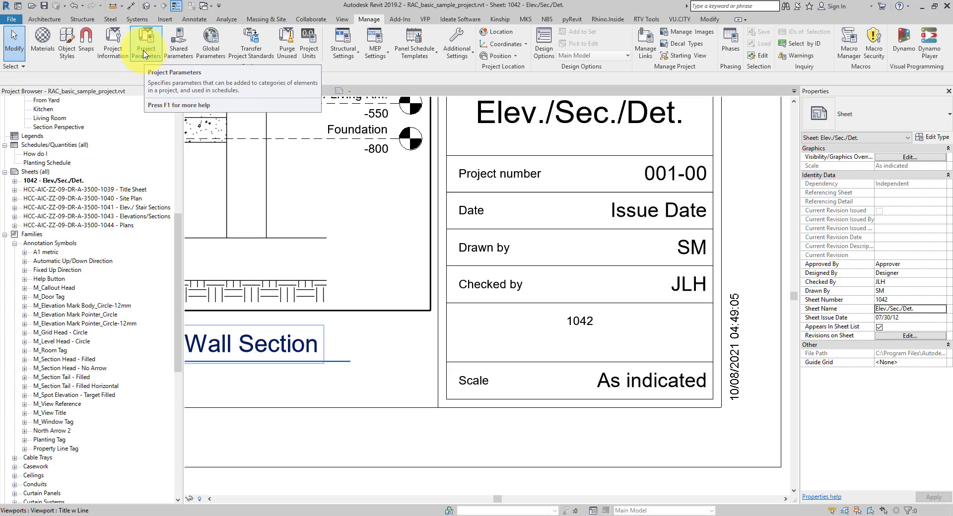
left_click(145, 52)
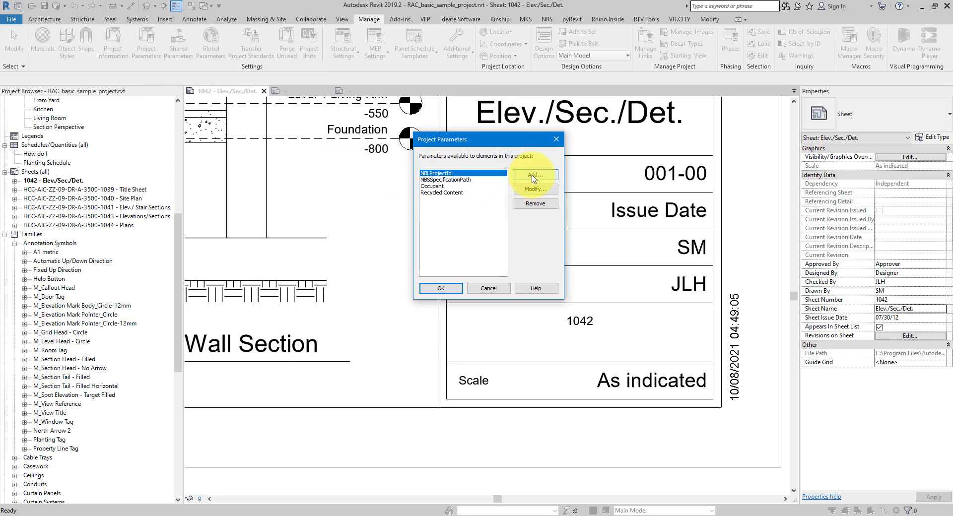
left_click(533, 176)
left_click(385, 178)
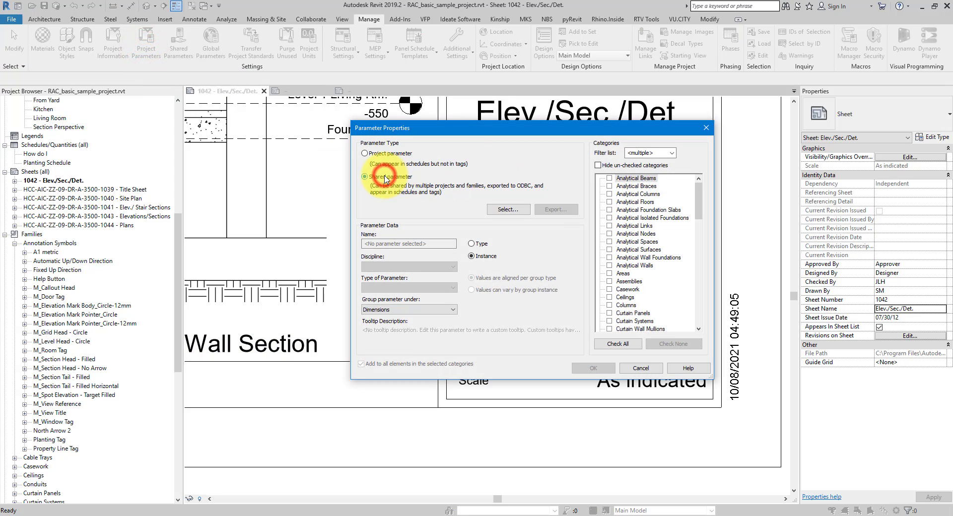
left_click(522, 213)
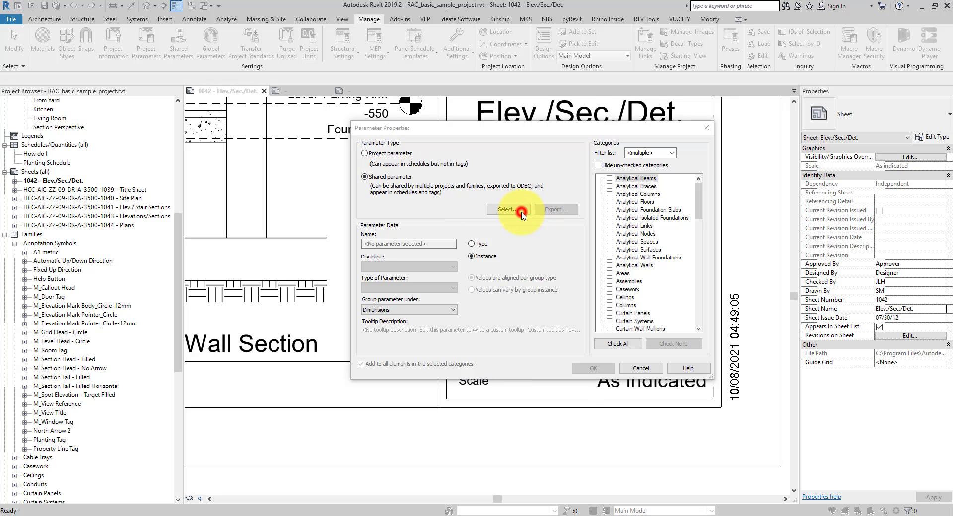
left_click(441, 277)
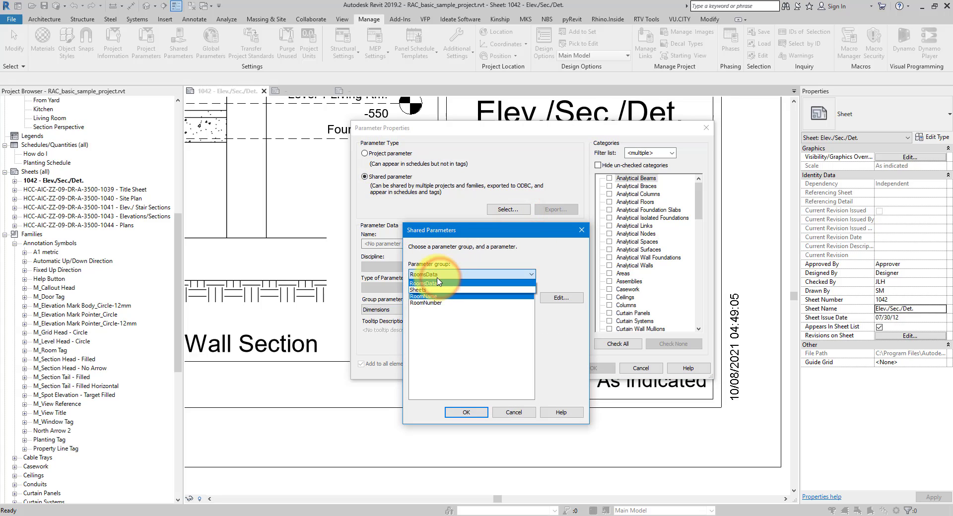
left_click(427, 290)
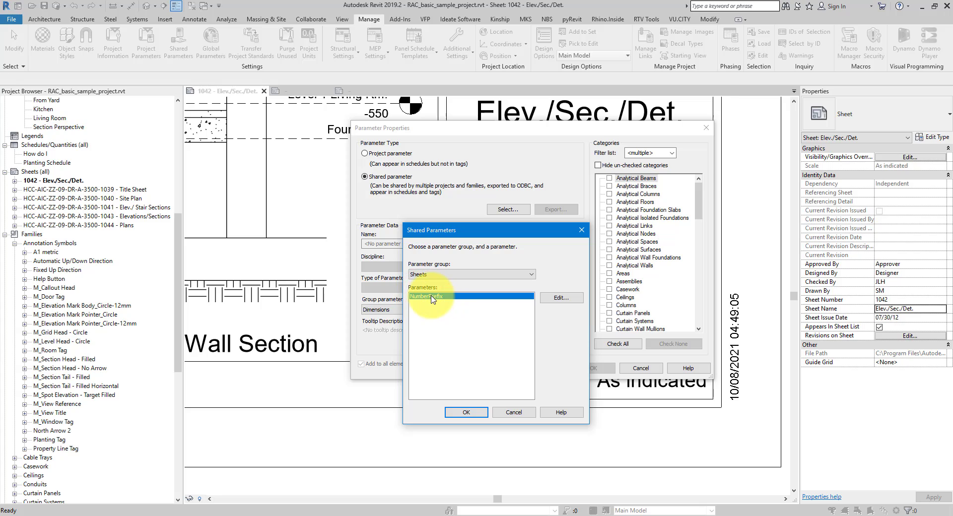
left_click(454, 412)
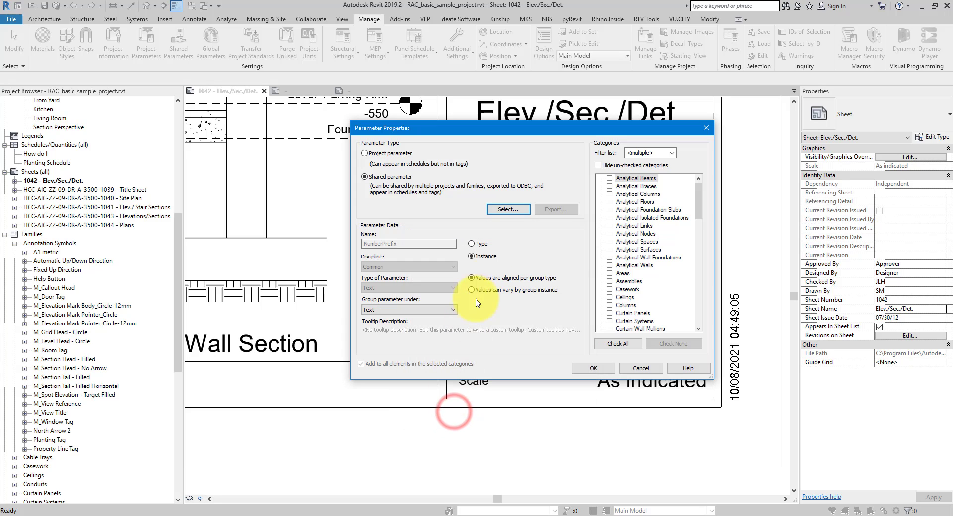
- Assign NumberPrefix to the Sheets category as an instance parameter and finish
left_click_drag(699, 205, 711, 291)
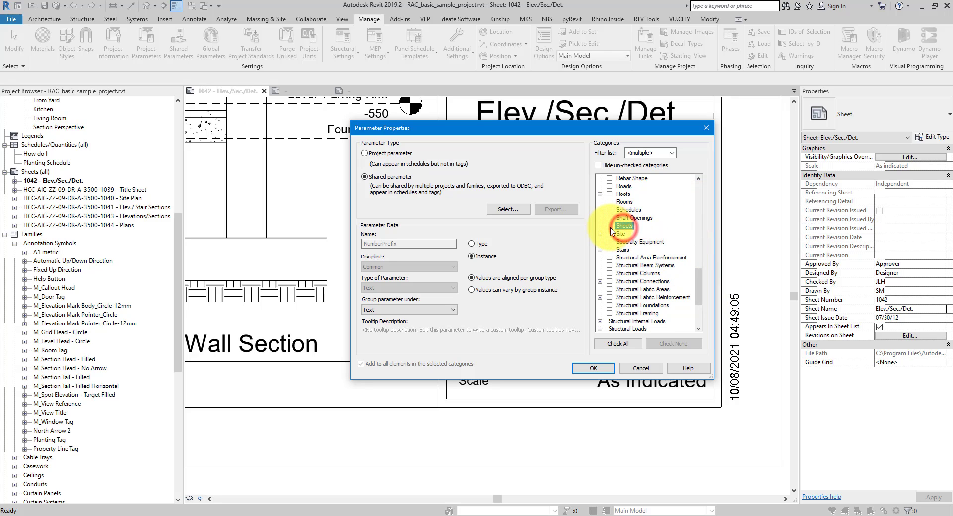
left_click_drag(697, 288, 701, 308)
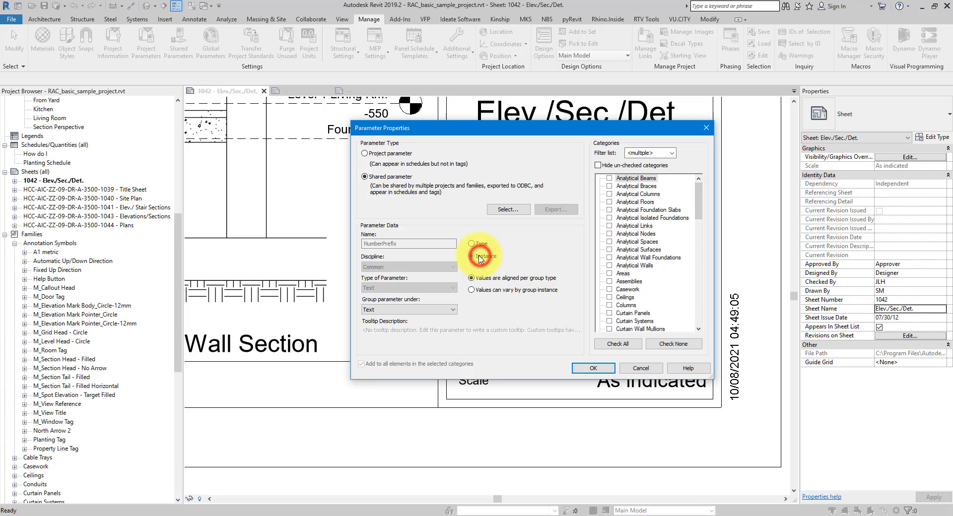
left_click(631, 167)
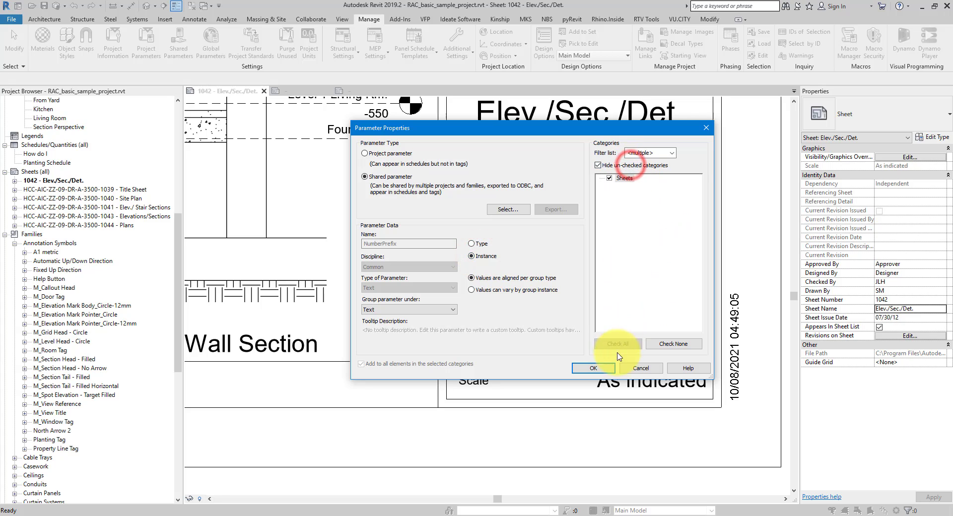
left_click(596, 368)
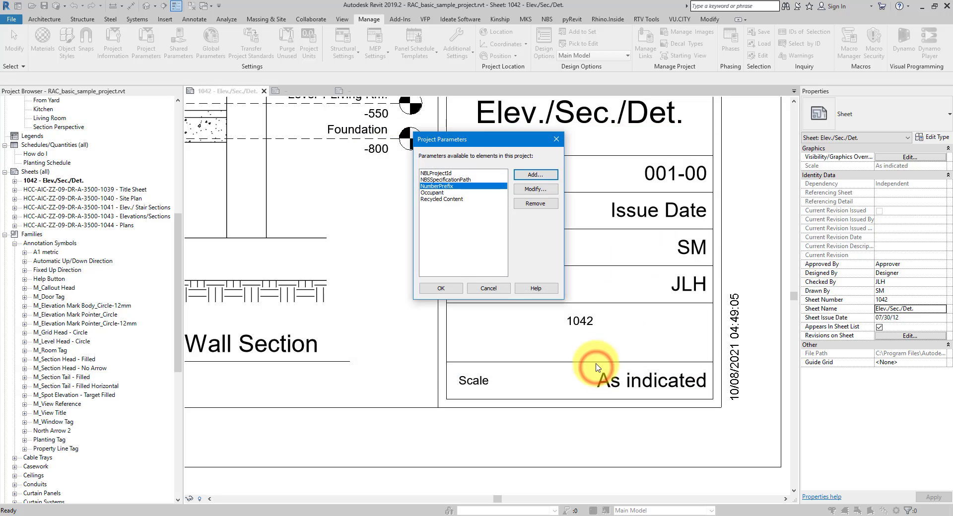
left_click(437, 289)
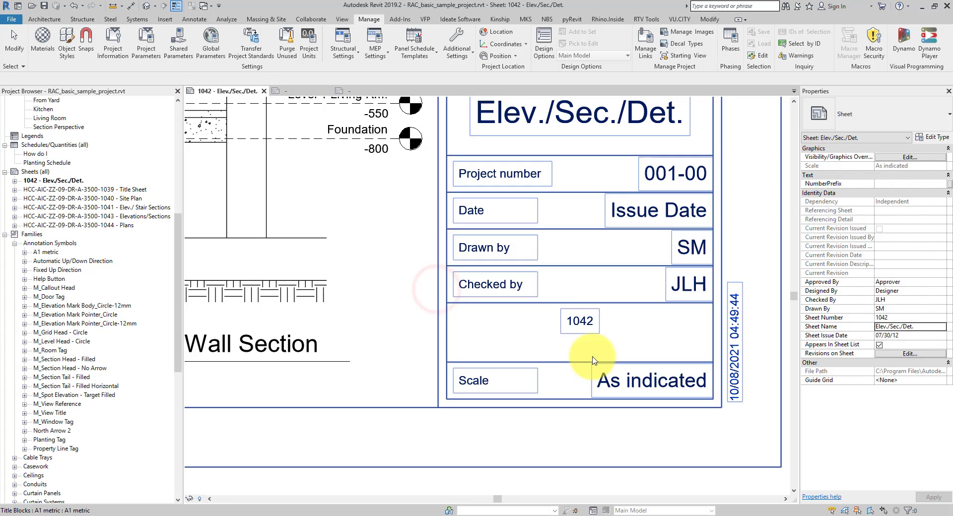
- Copy HCC-AIC-ZZ-09-DR-A-3500 from Notepad into the sheet's NumberPrefix value and confirm
left_click(590, 329)
left_click(581, 320)
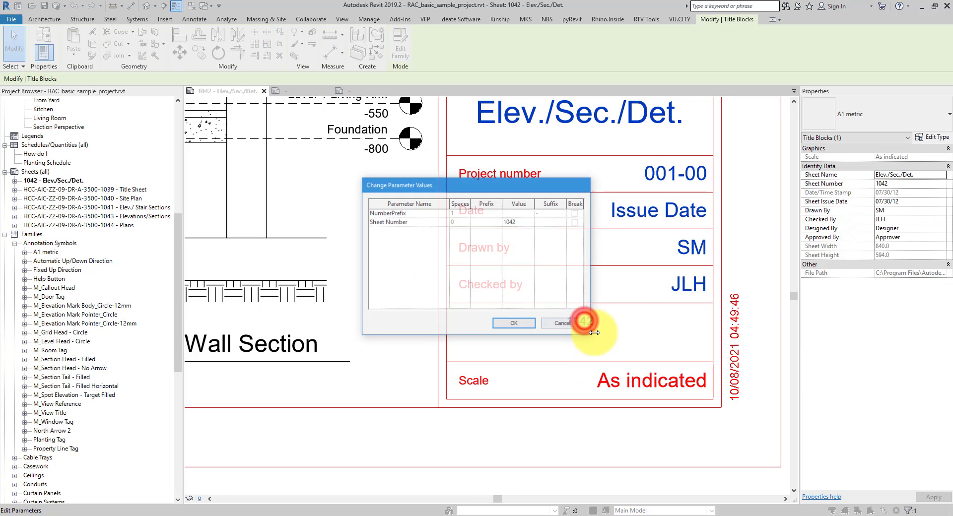
left_click_drag(474, 195, 389, 238)
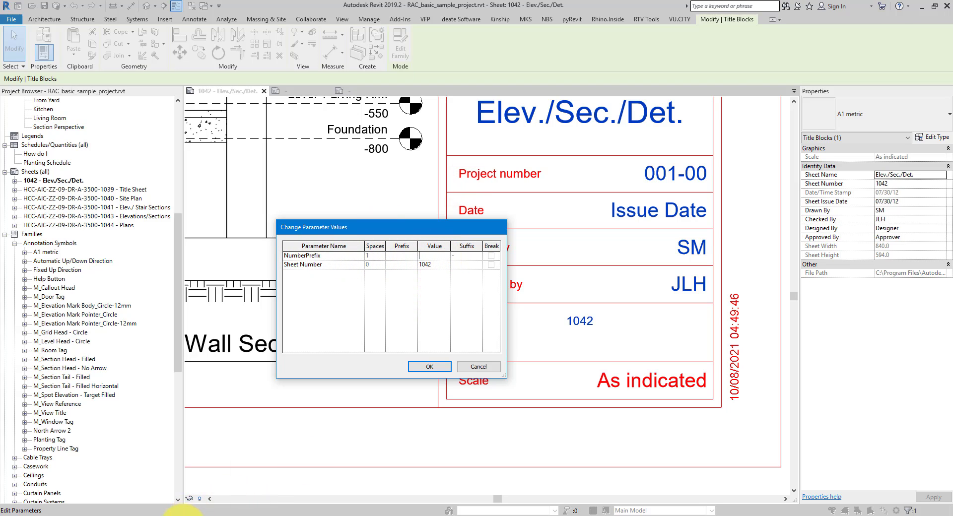
left_click(183, 514)
left_click_drag(663, 370, 560, 370)
right_click(608, 371)
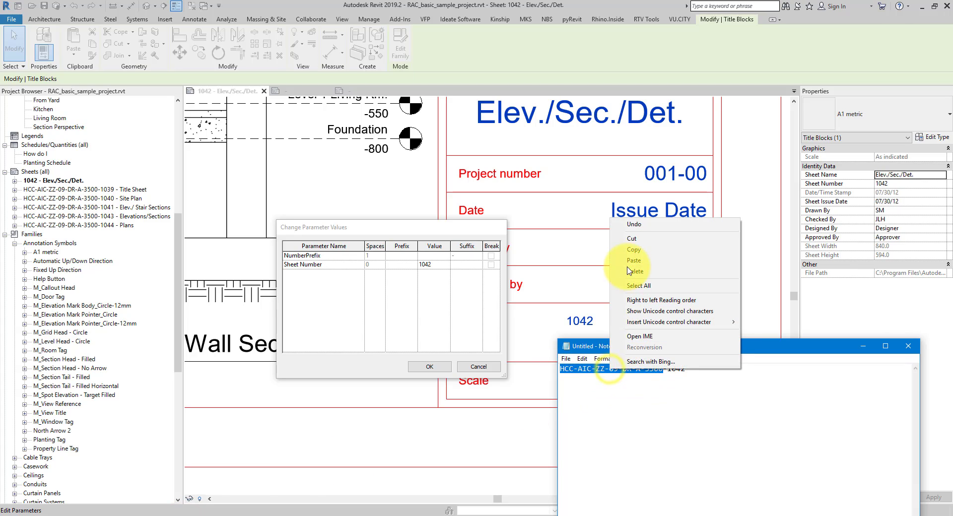
left_click(627, 251)
left_click(426, 252)
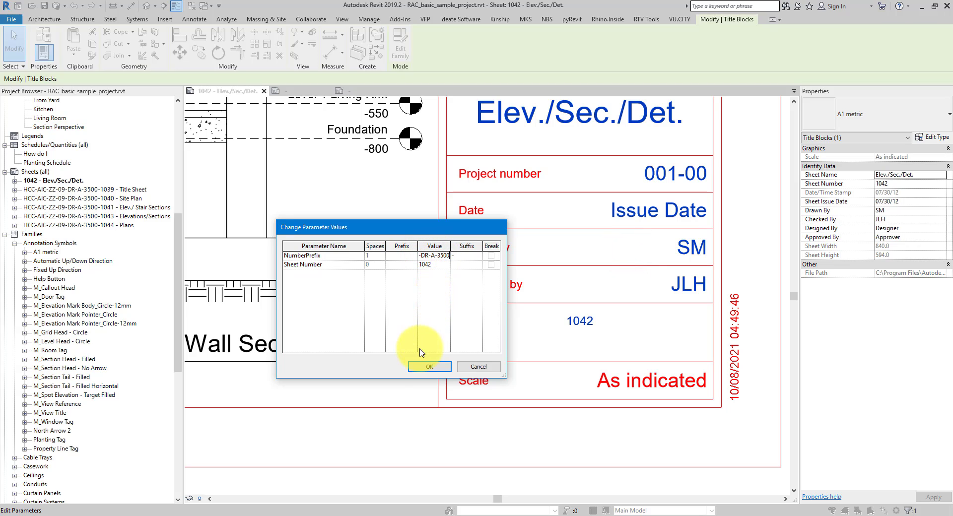
left_click(420, 367)
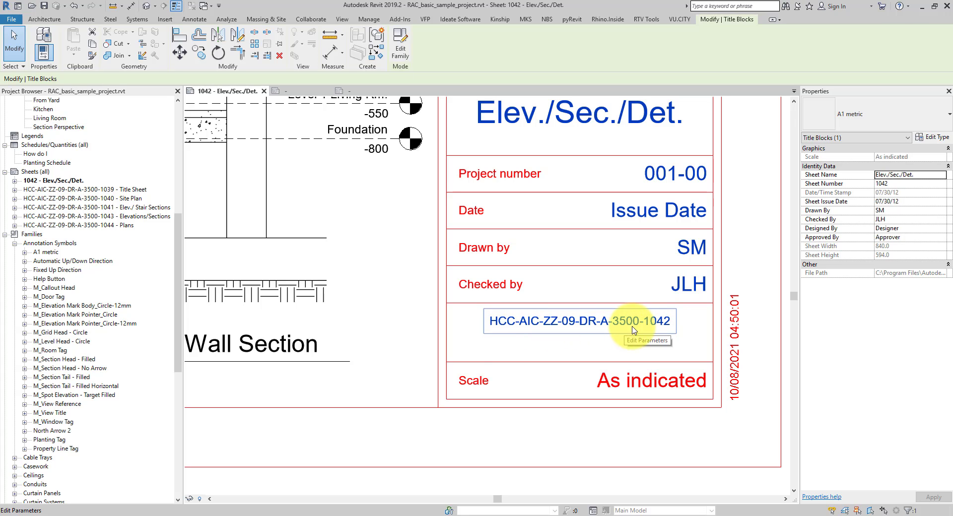
scroll(624, 350, "down", 5)
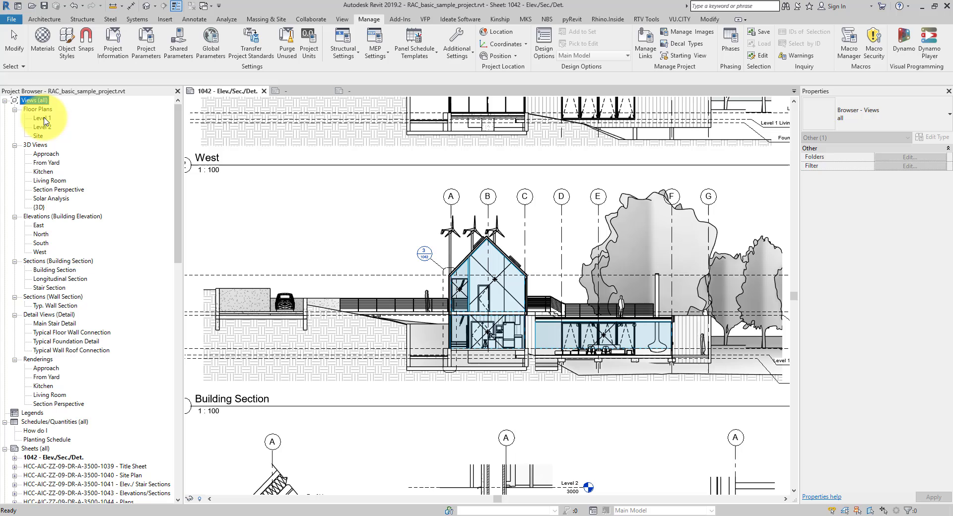
double_click(45, 119)
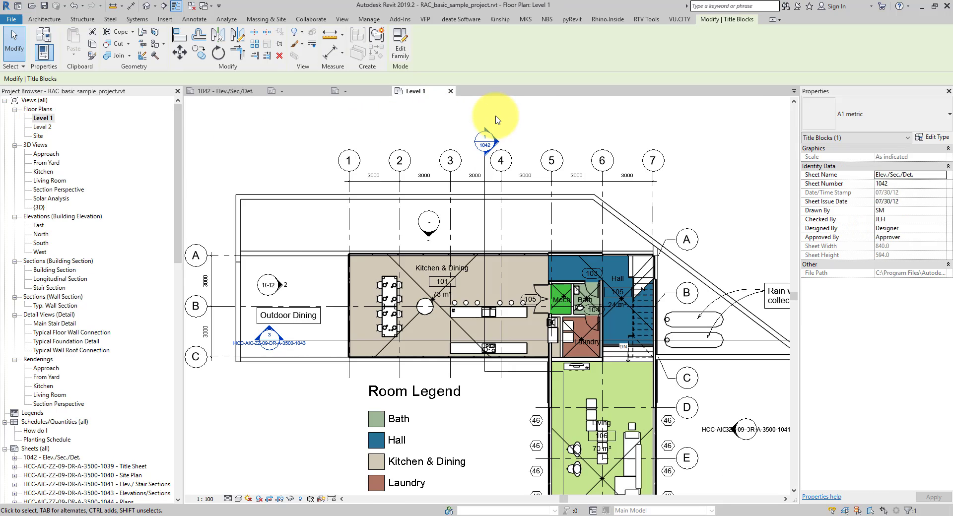
scroll(471, 130, "up", 4)
scroll(507, 190, "up", 3)
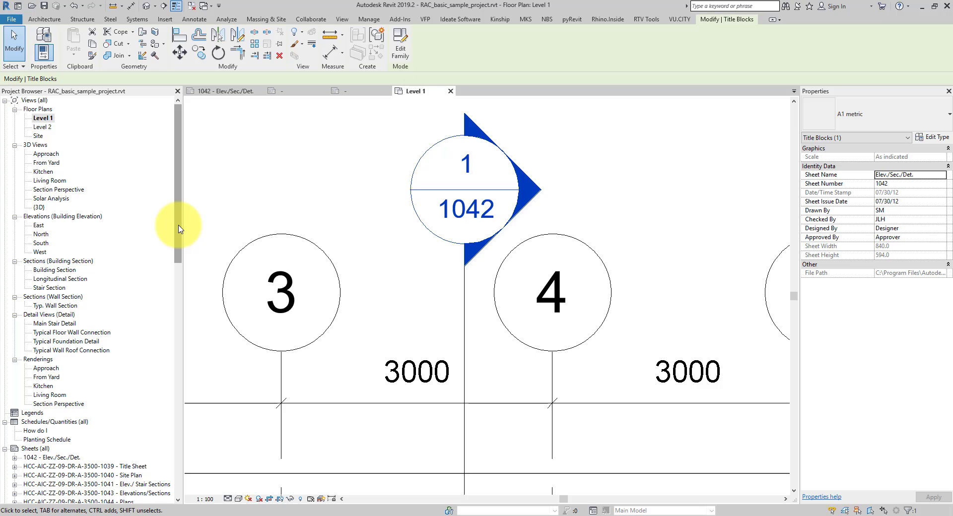
left_click_drag(180, 229, 181, 308)
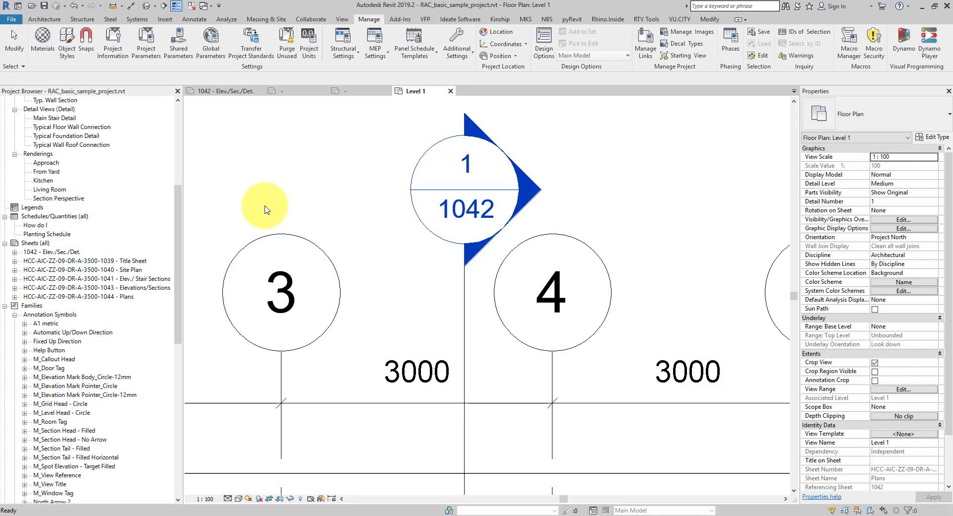
double_click(59, 252)
scroll(425, 251, "up", 4)
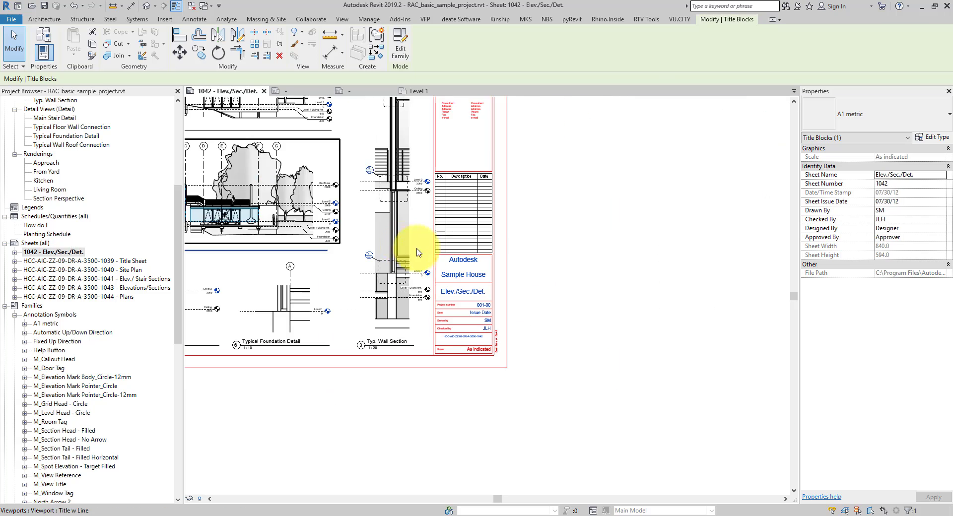
scroll(472, 320, "up", 2)
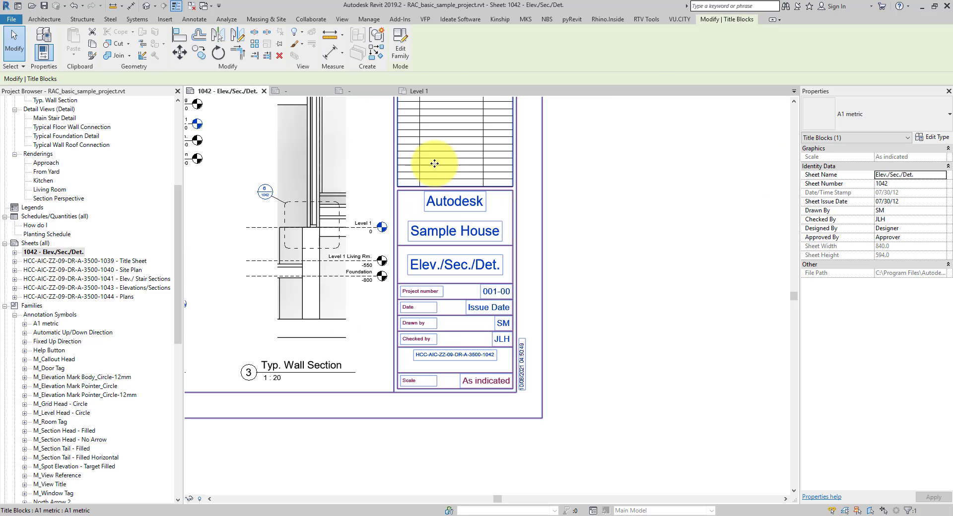
- Edit the A1 title block family's label so its sample reads HCC-AIC-ZZ-09-DR-A-3500-Arch-2001
left_click(401, 48)
left_click(502, 357)
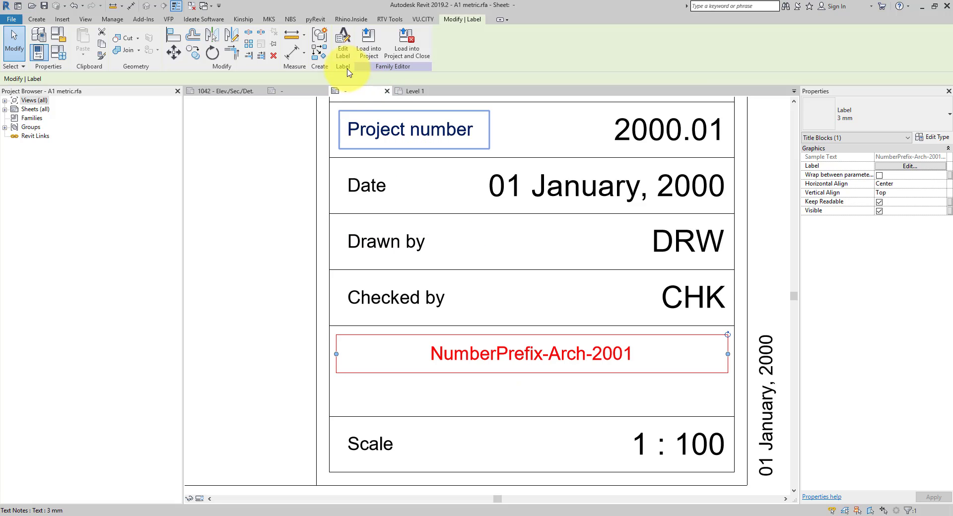
left_click(343, 48)
left_click_drag(403, 185, 383, 196)
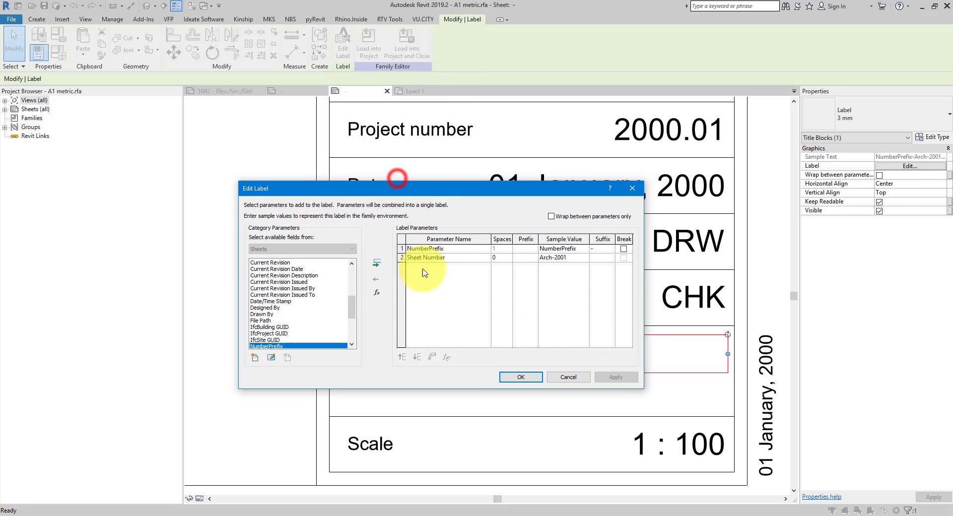
left_click(582, 248)
left_click(582, 248)
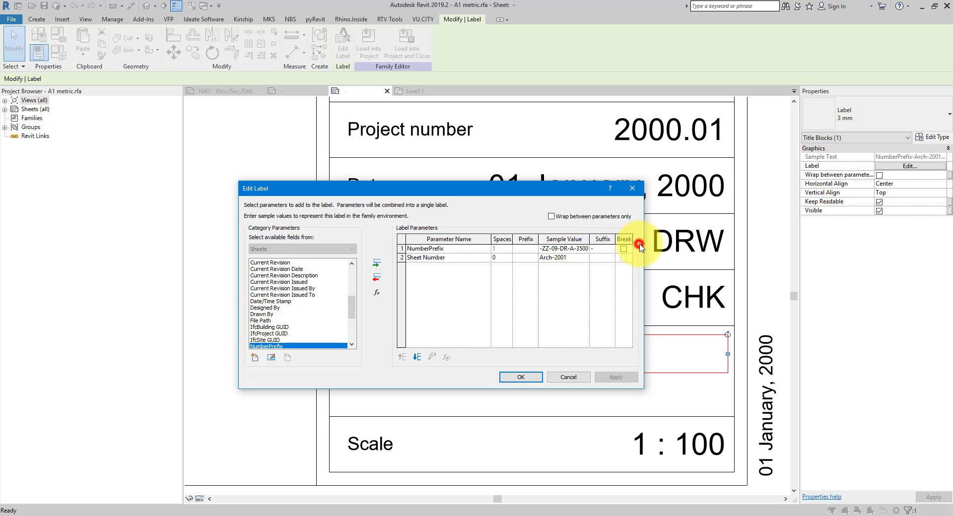
left_click(564, 257)
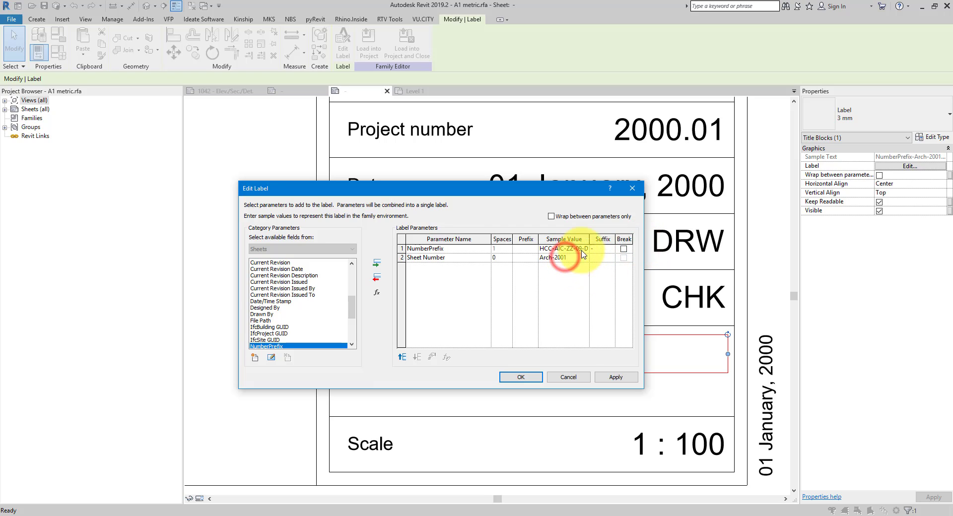
left_click_drag(588, 239, 621, 238)
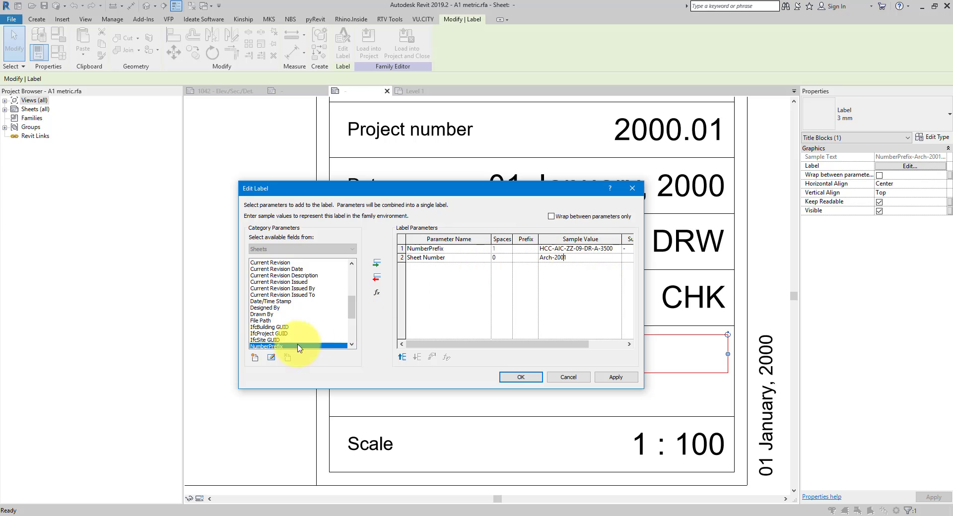
- Browse the Sheets shared parameters without adding any, then confirm the label changes
left_click(255, 358)
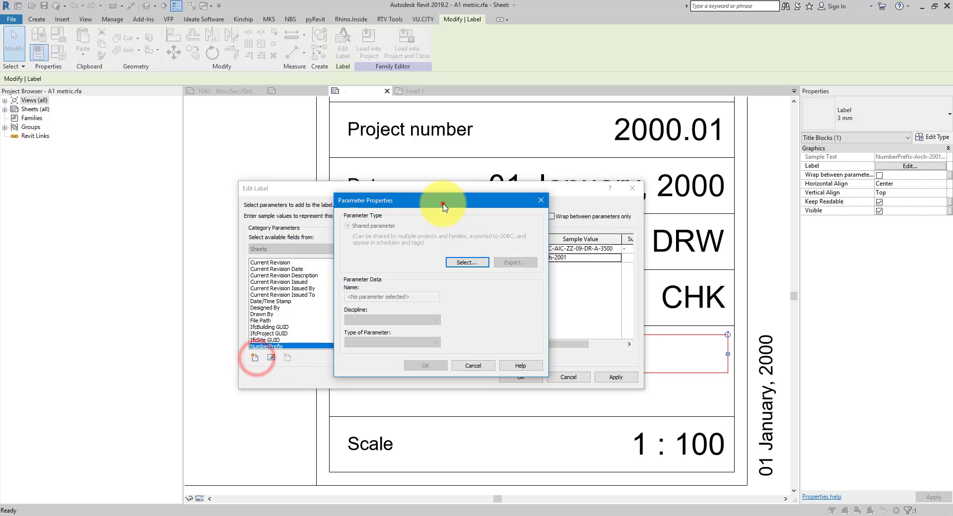
left_click_drag(437, 202, 632, 287)
left_click(652, 340)
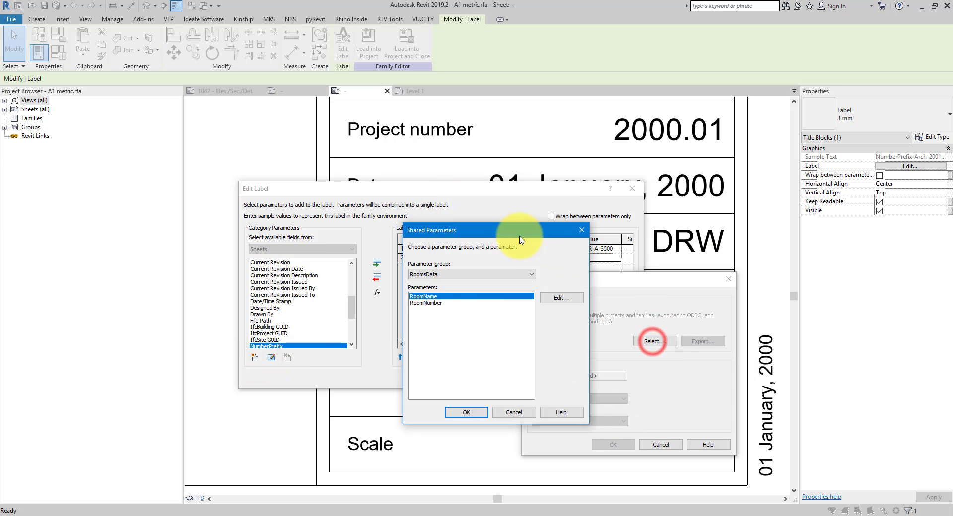
left_click(455, 275)
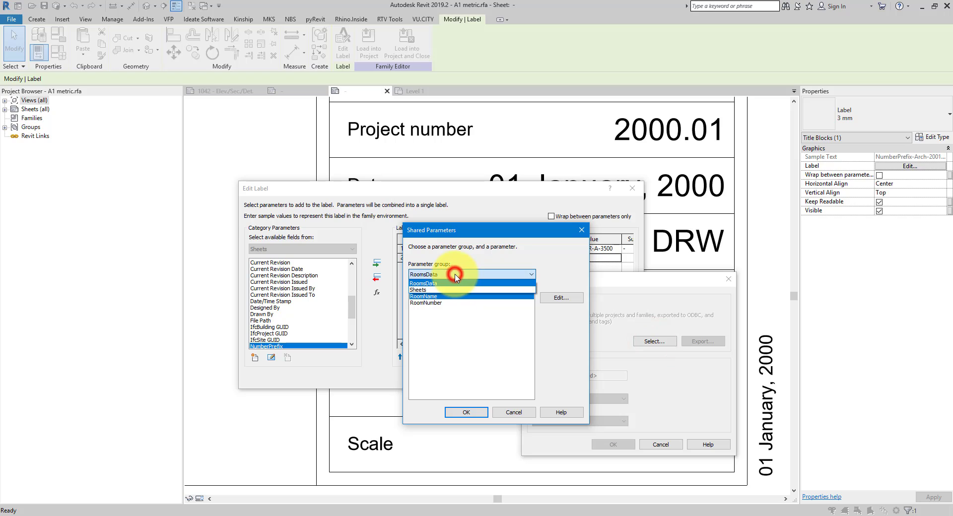
left_click(431, 290)
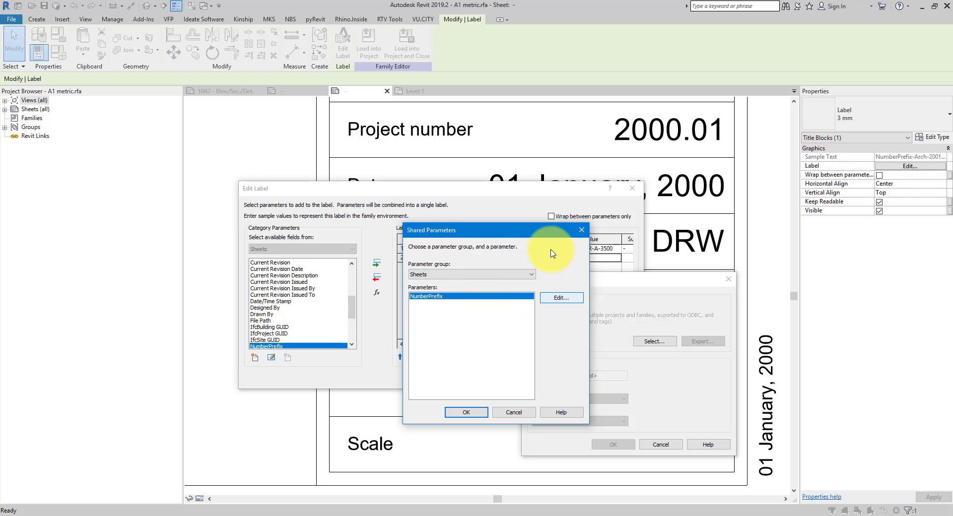
left_click(581, 229)
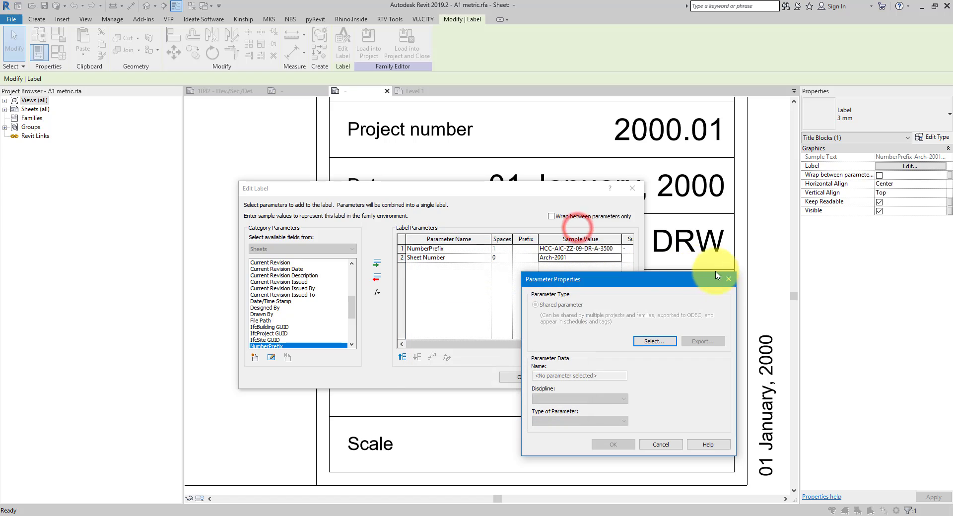
left_click(728, 279)
left_click(525, 377)
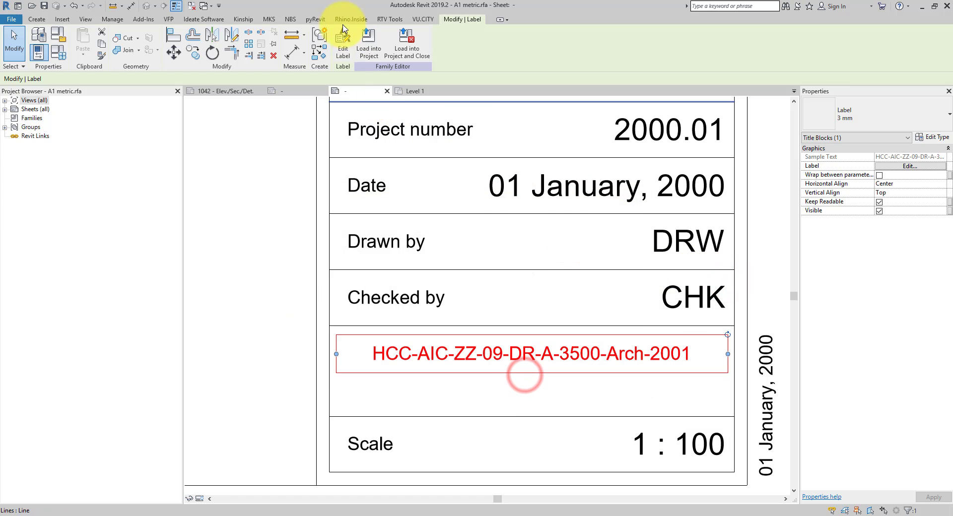
- In the shared parameters' Sheets group, add Project as a Text parameter
left_click(112, 19)
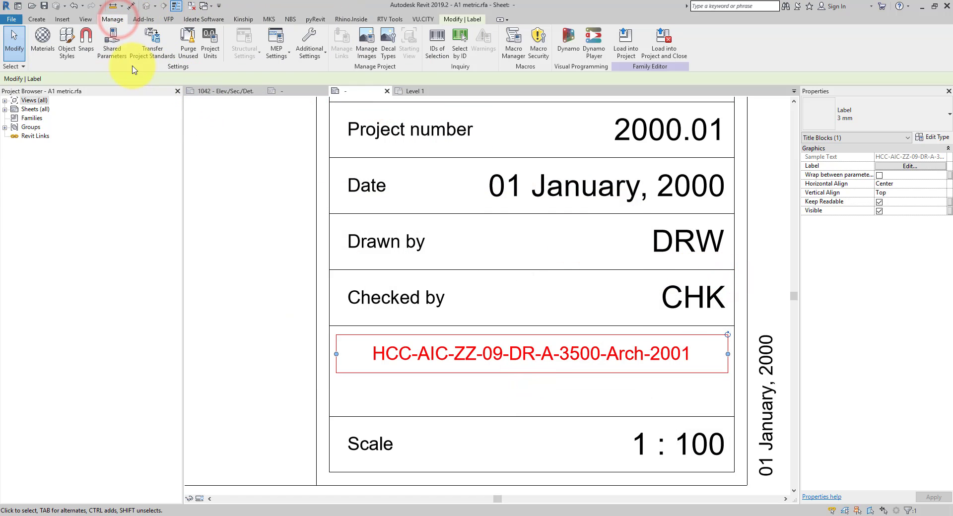
left_click(110, 57)
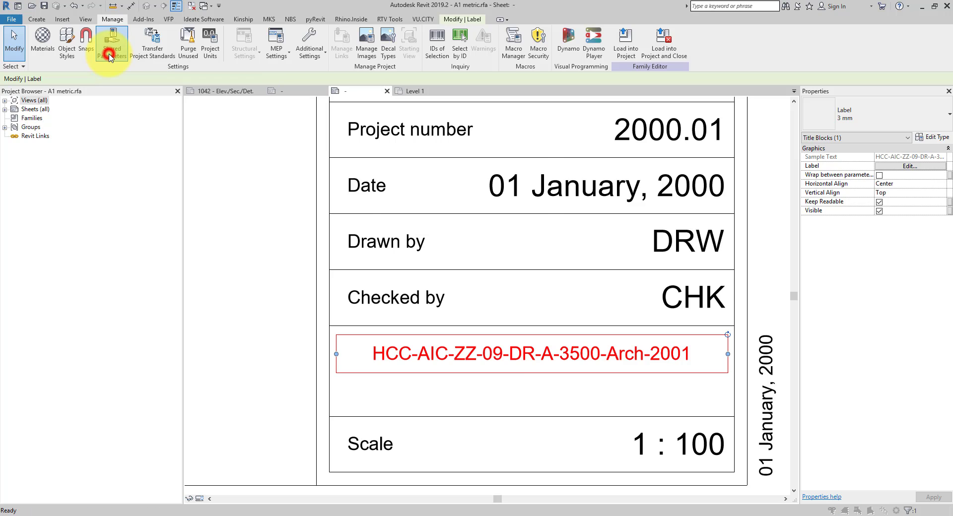
left_click(381, 189)
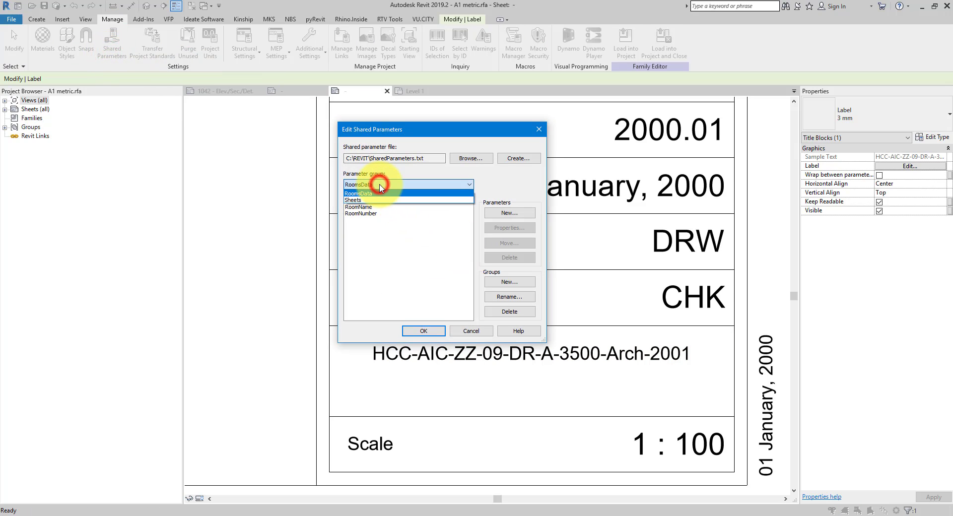
left_click(370, 197)
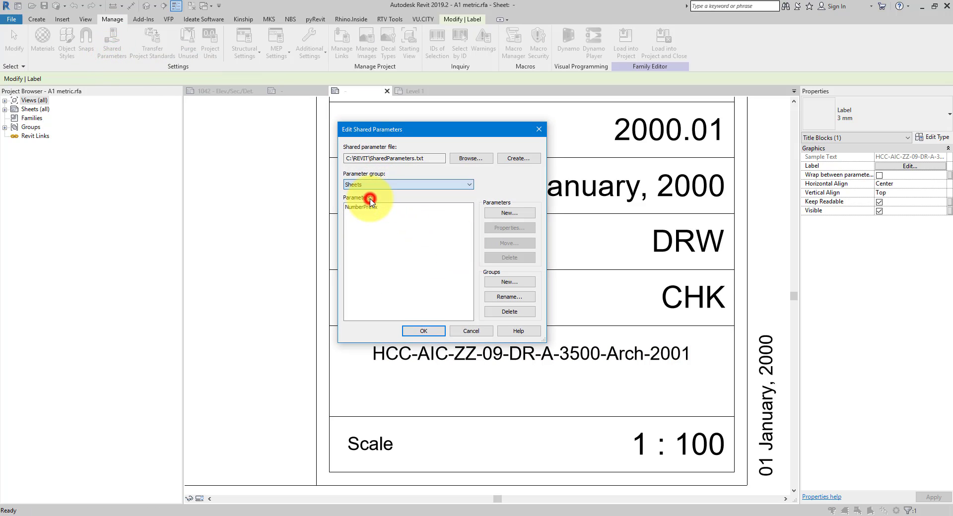
left_click(499, 213)
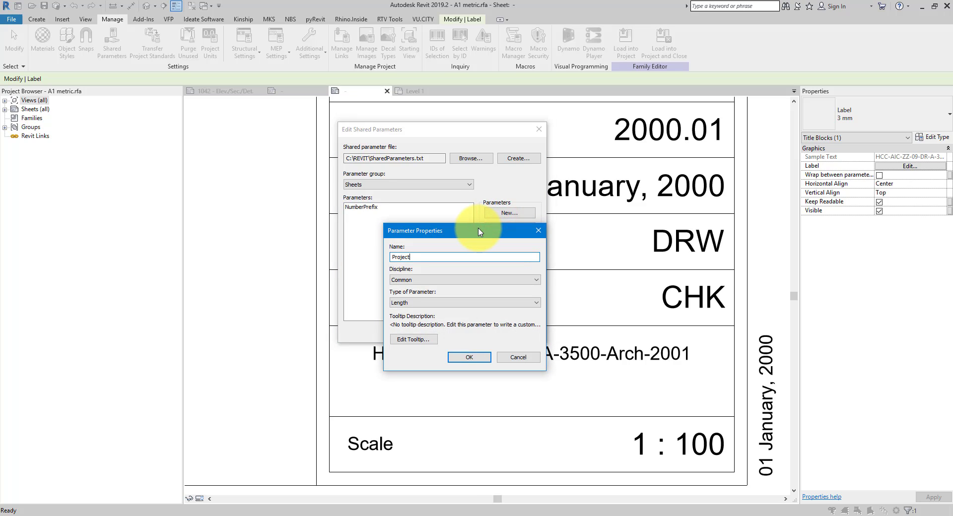
left_click(432, 303)
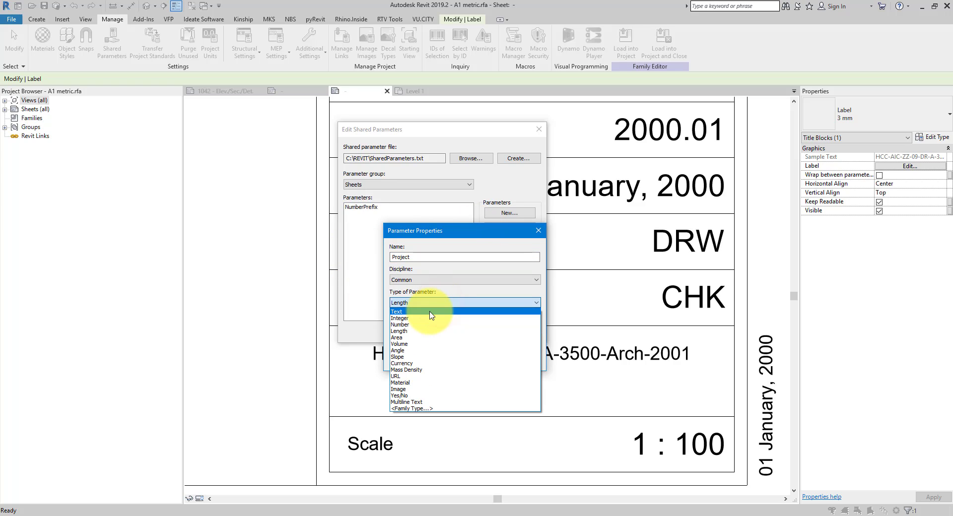
left_click(430, 313)
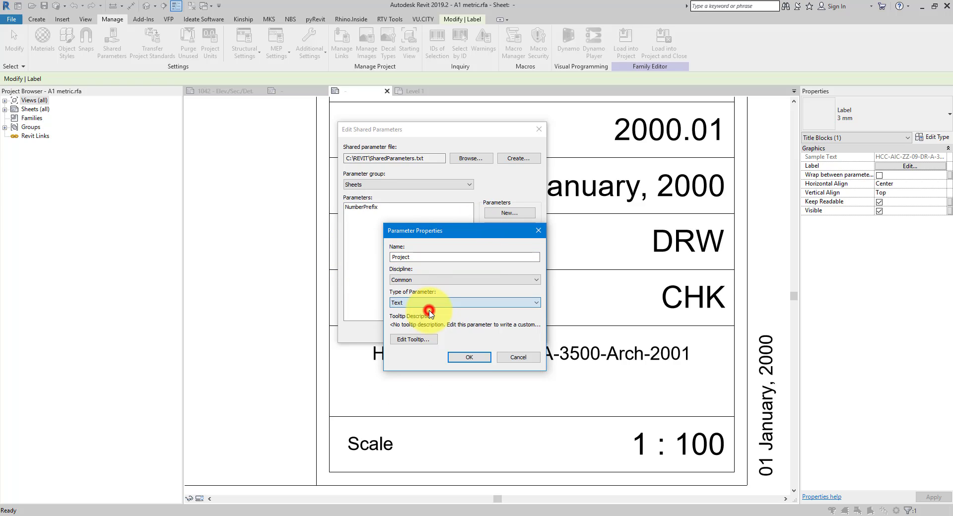
left_click(485, 358)
- Add Originator and Volume as Text shared parameters
left_click(506, 213)
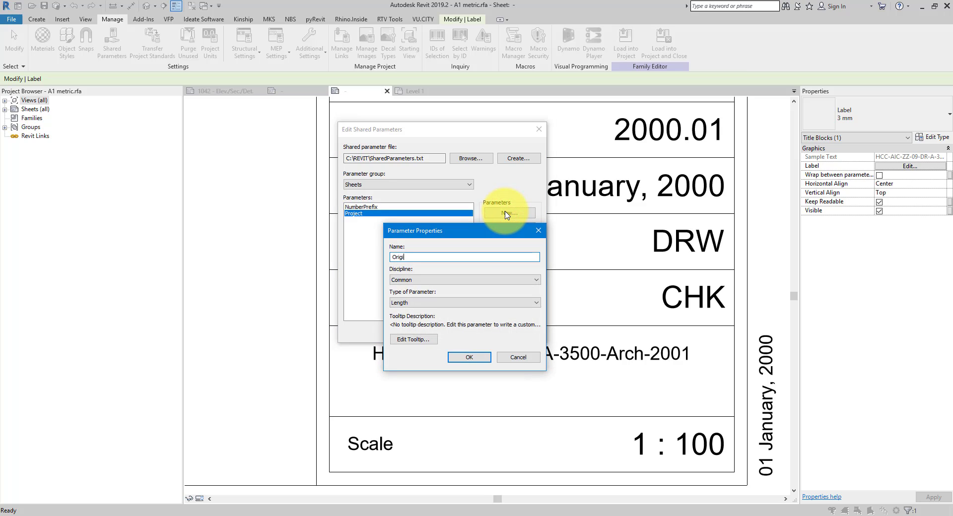
left_click(429, 302)
left_click(426, 300)
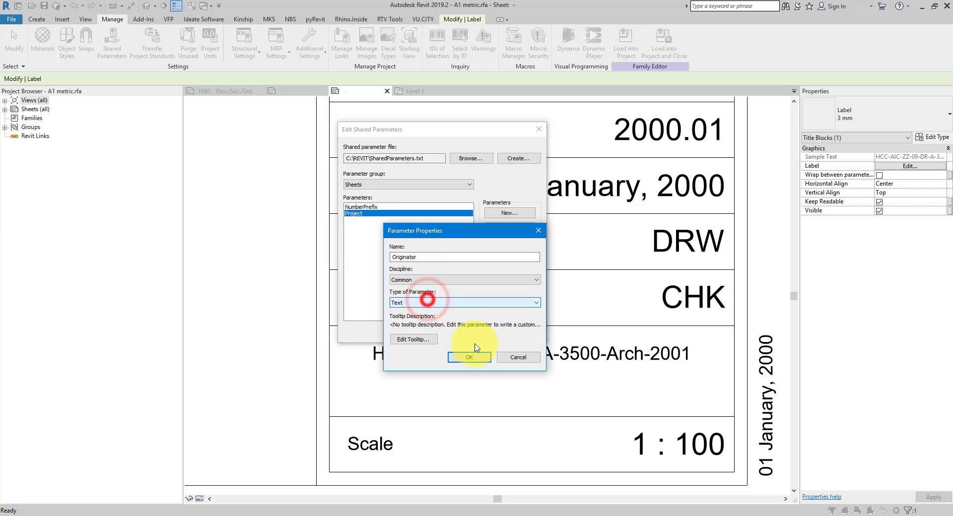
left_click(469, 357)
left_click(513, 213)
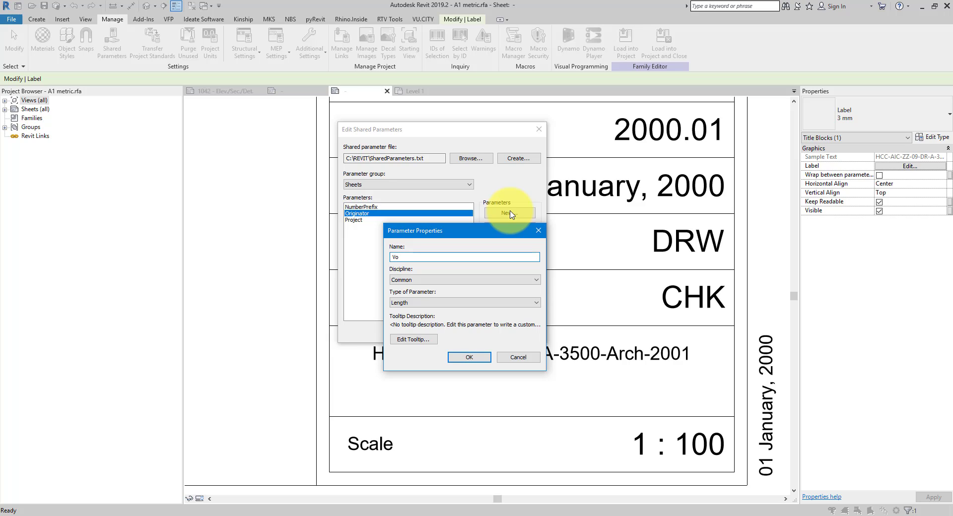
left_click(423, 302)
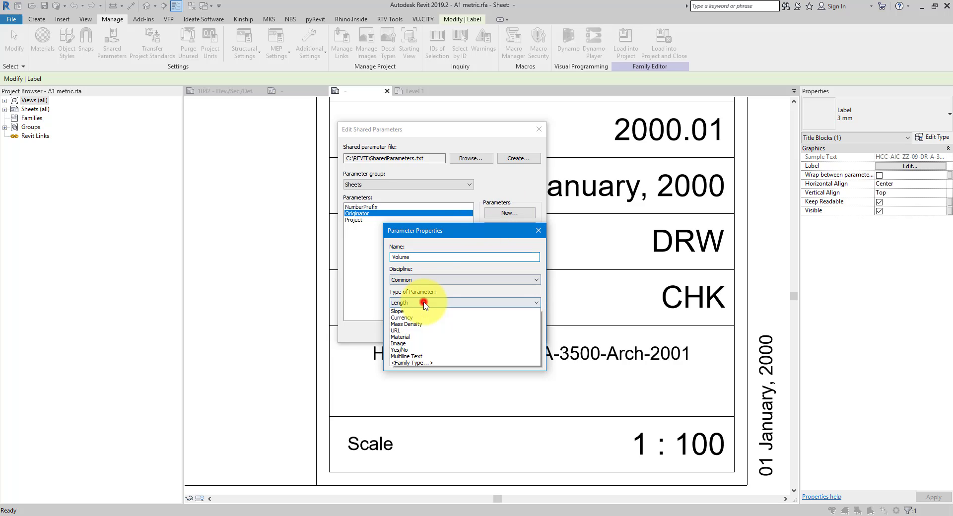
left_click(424, 303)
left_click(469, 359)
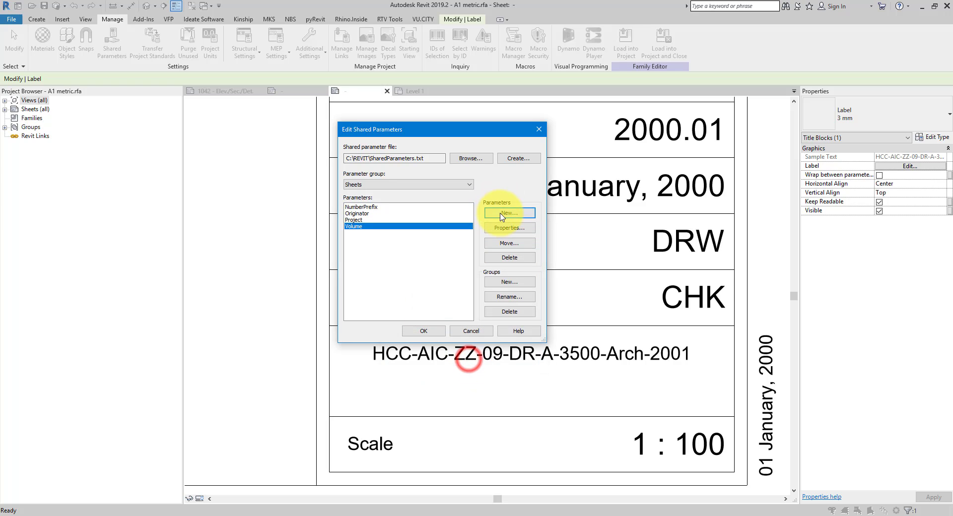
- Add Level, Type and Role as Text shared parameters
left_click(504, 213)
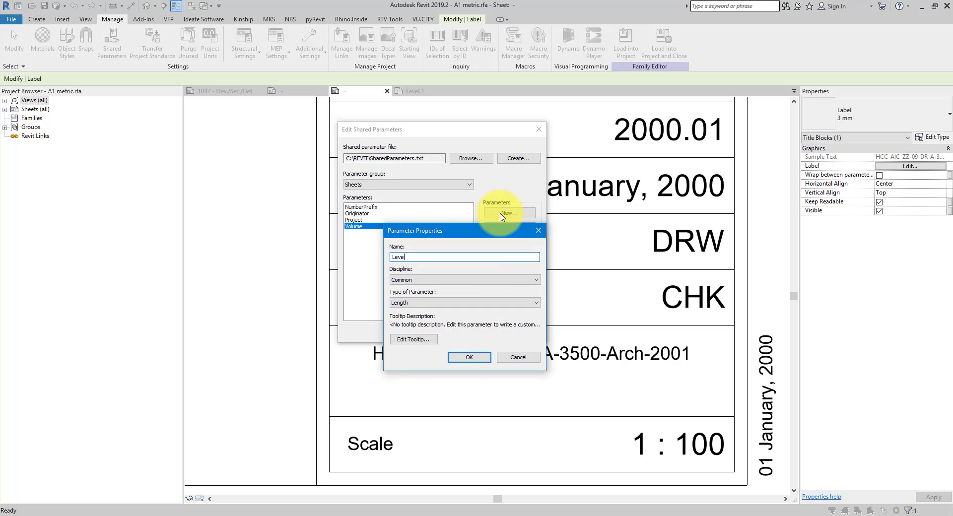
left_click(417, 307)
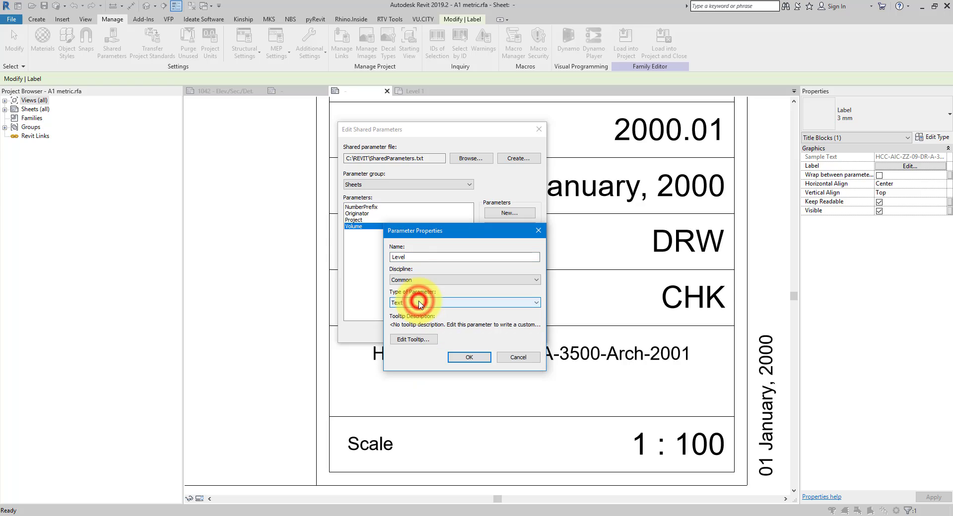
left_click(464, 358)
left_click(527, 213)
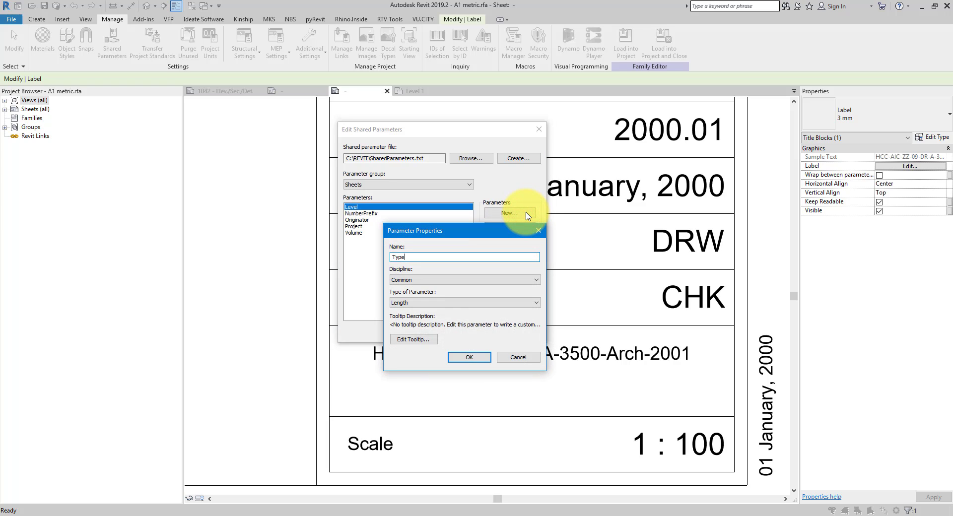
left_click(439, 304)
left_click(437, 312)
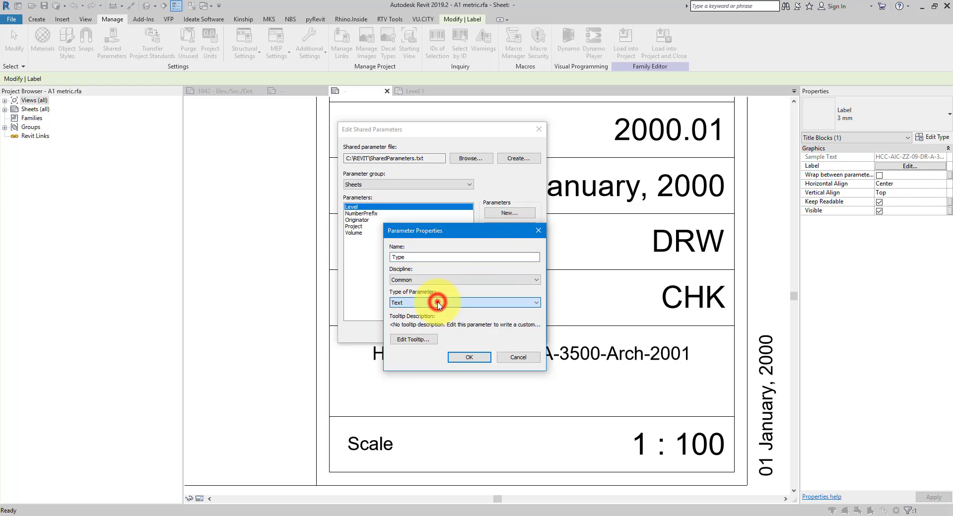
left_click(469, 358)
left_click(516, 213)
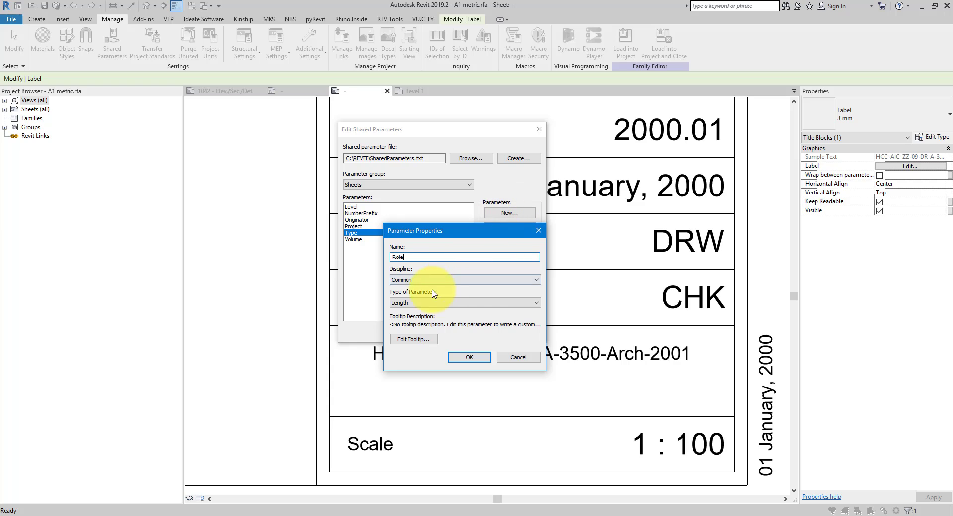
left_click(432, 302)
left_click(437, 312)
left_click(469, 358)
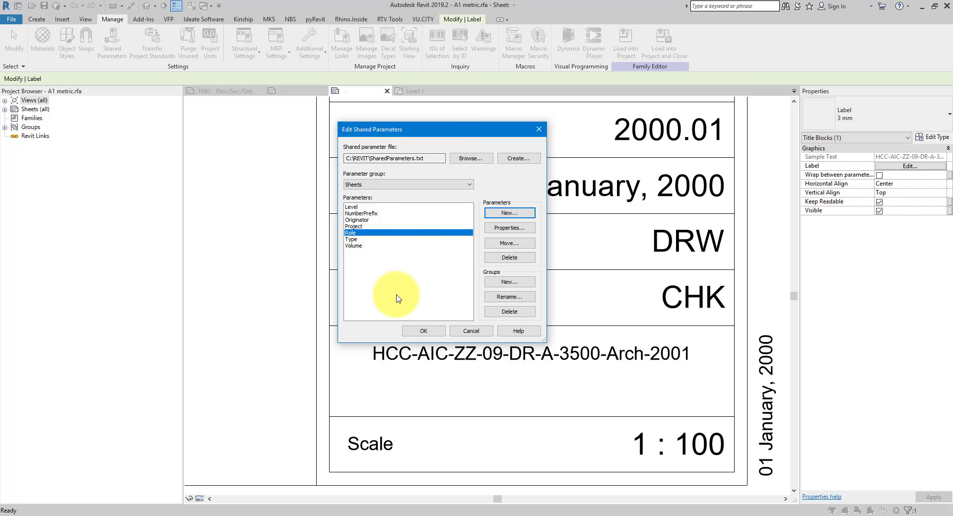
- Save the shared parameters and remove NumberPrefix from the drawing-number label
left_click(411, 332)
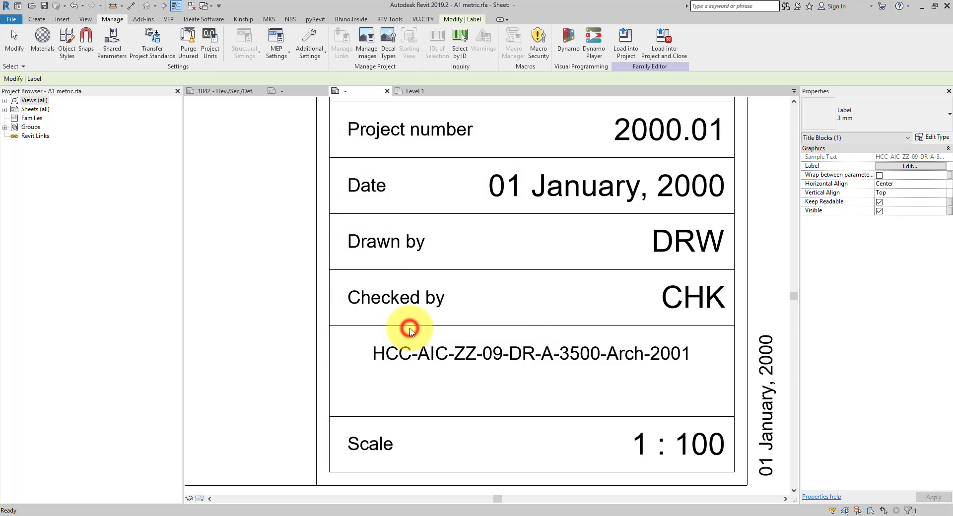
left_click(431, 350)
left_click(343, 39)
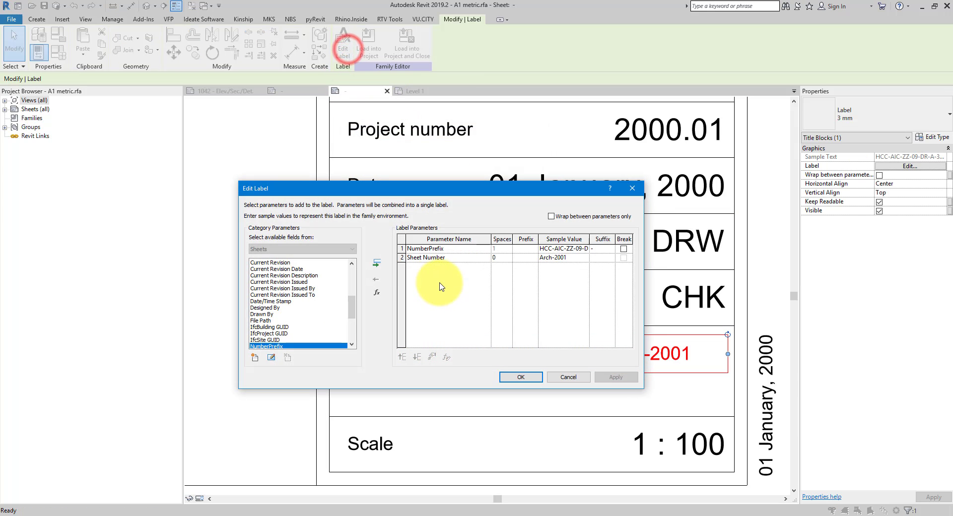
left_click(404, 248)
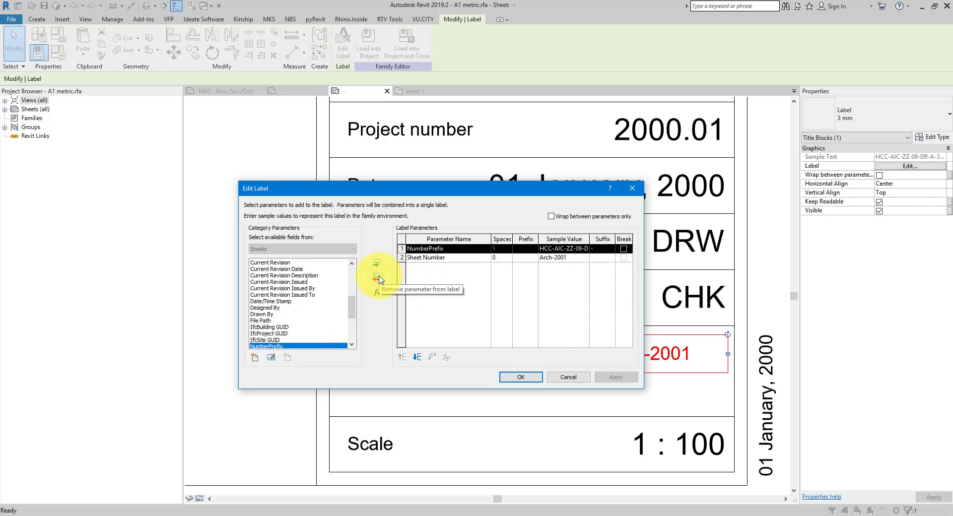
left_click(378, 279)
left_click_drag(354, 306, 353, 332)
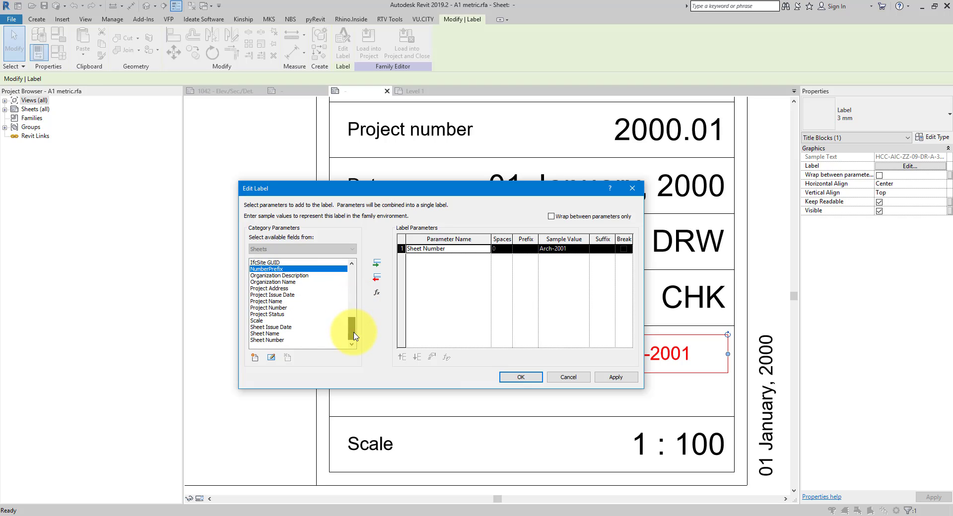
- Add the Sheets shared parameter Project to the label
left_click(255, 357)
left_click(640, 342)
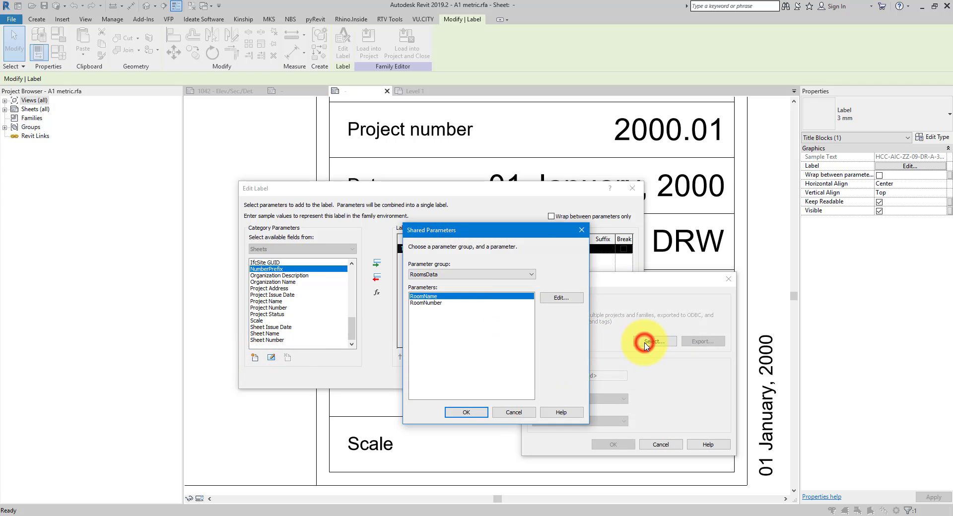
left_click(436, 274)
left_click(433, 290)
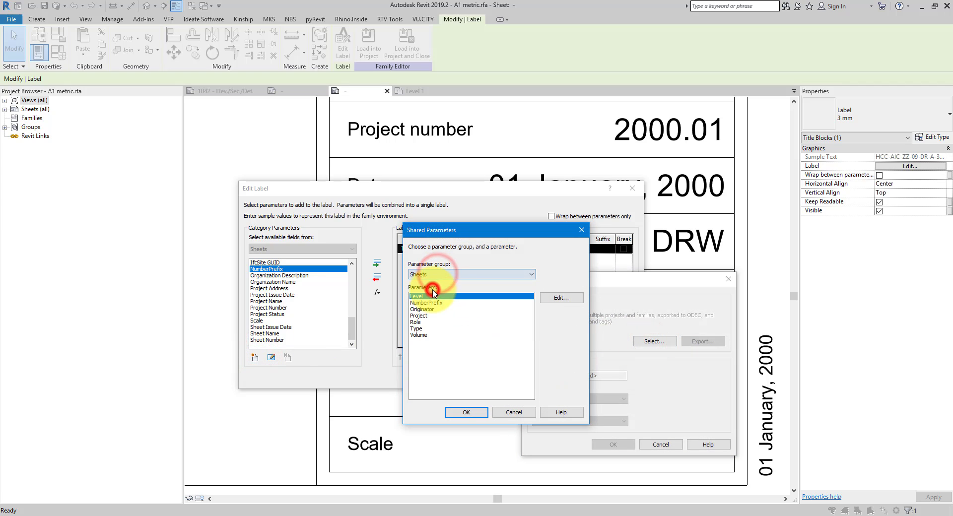
left_click(420, 316)
double_click(420, 318)
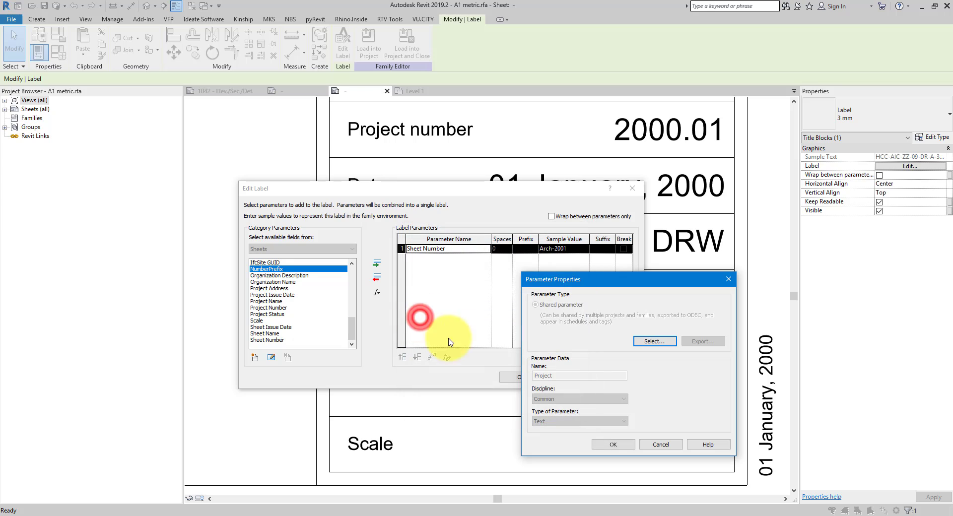
left_click(614, 444)
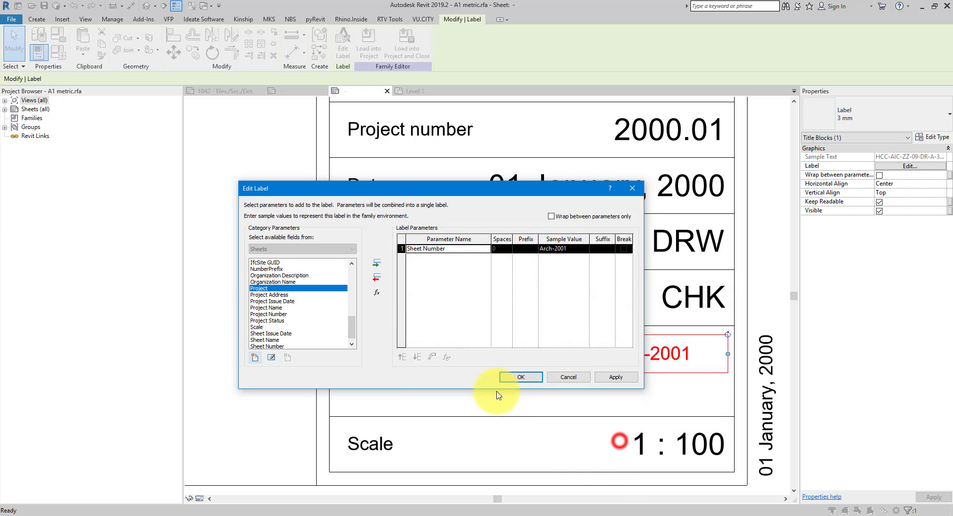
left_click(379, 266)
- Add the Originator and Volume shared parameters to the label
left_click(255, 357)
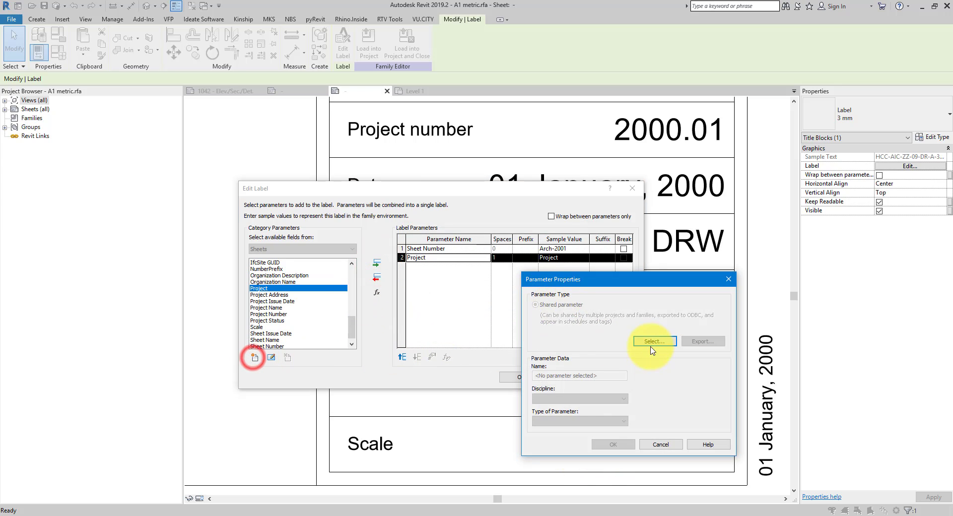
left_click(652, 342)
left_click(585, 231)
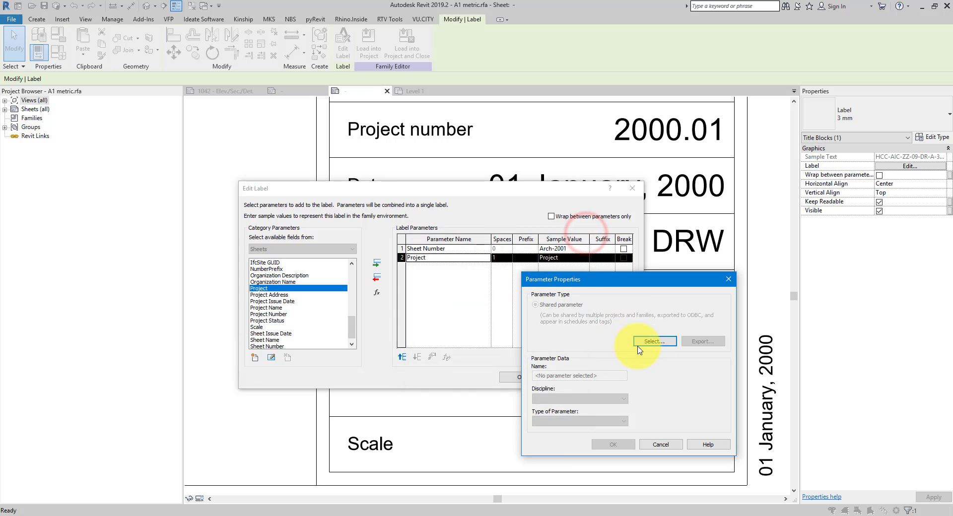
left_click(646, 342)
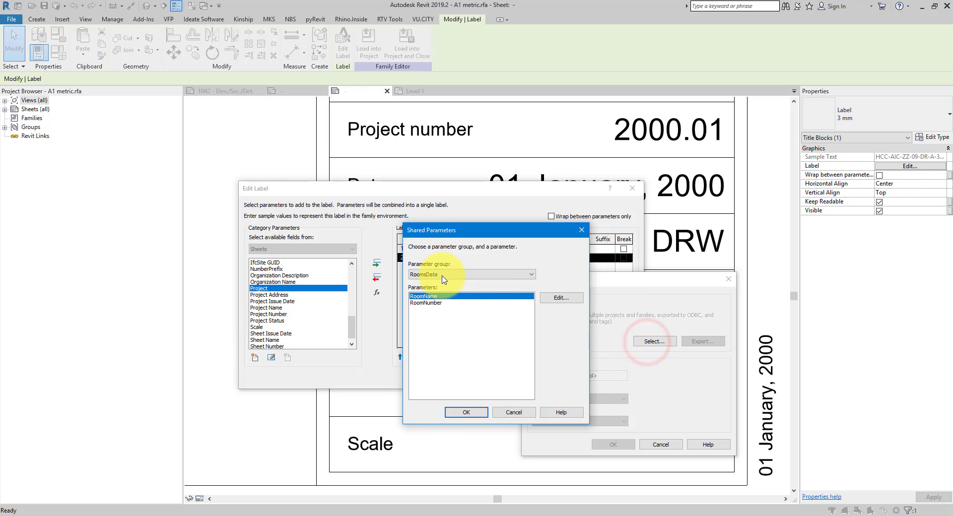
left_click(442, 274)
left_click(440, 290)
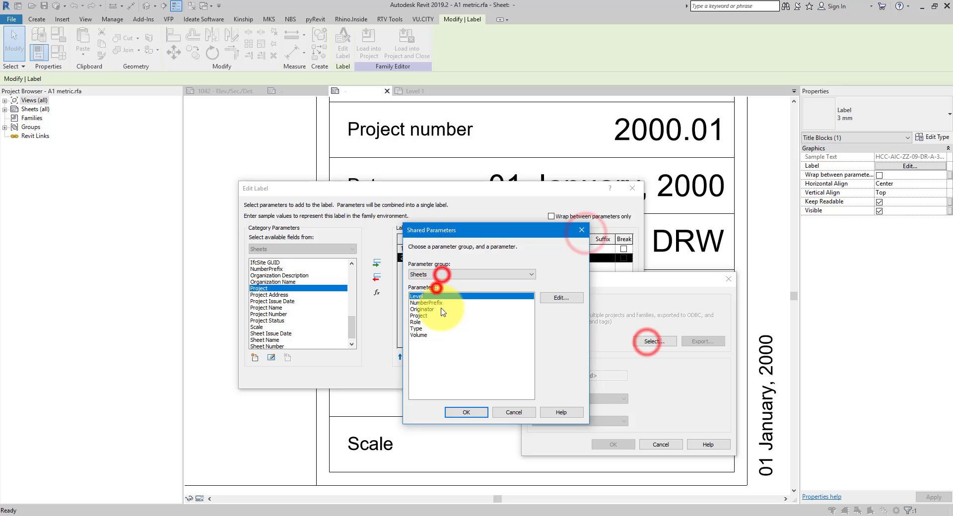
left_click(422, 309)
left_click(466, 413)
left_click(613, 445)
left_click(377, 264)
left_click(255, 358)
left_click(653, 341)
left_click(521, 275)
left_click(482, 288)
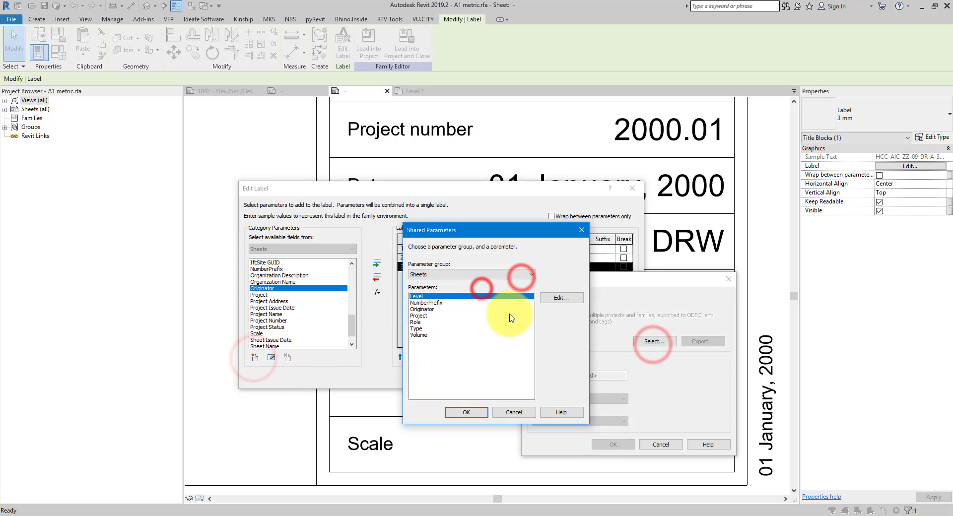
double_click(418, 336)
left_click(613, 445)
left_click(377, 264)
- Add the Level, Type and Role shared parameters to the label after Sheet Number
left_click(255, 357)
left_click(650, 342)
left_click(516, 274)
left_click(469, 288)
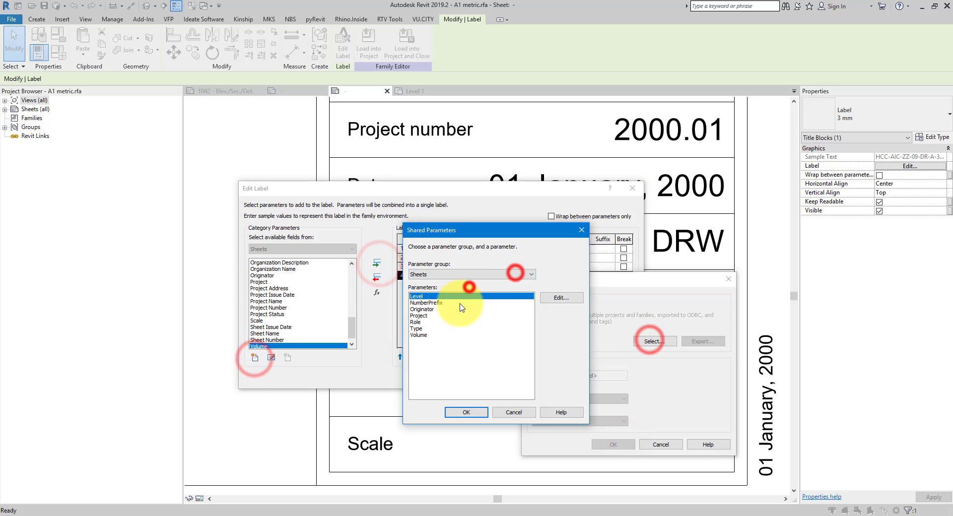
double_click(421, 297)
left_click(614, 444)
left_click(377, 263)
left_click(255, 357)
left_click(644, 341)
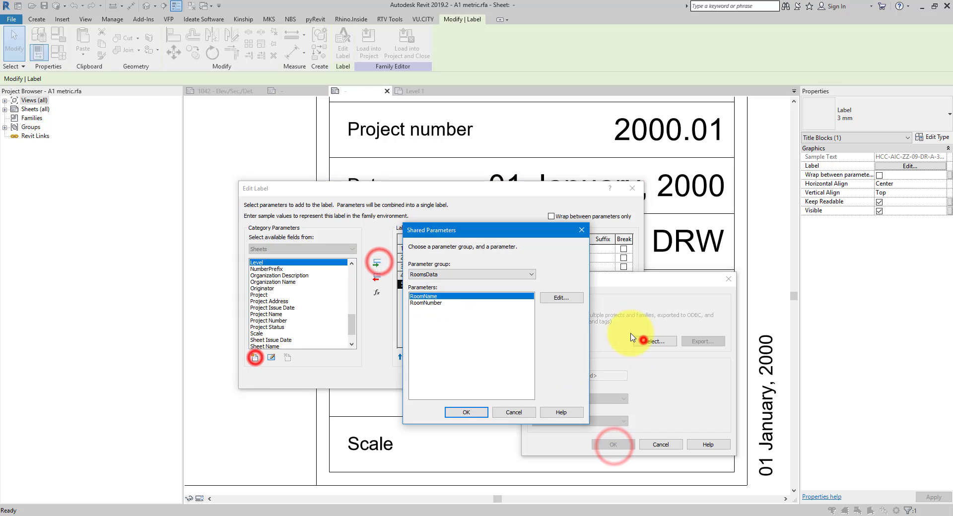
left_click(470, 288)
double_click(415, 328)
left_click(613, 445)
left_click(377, 263)
left_click(255, 358)
left_click(651, 342)
left_click(445, 274)
left_click(430, 288)
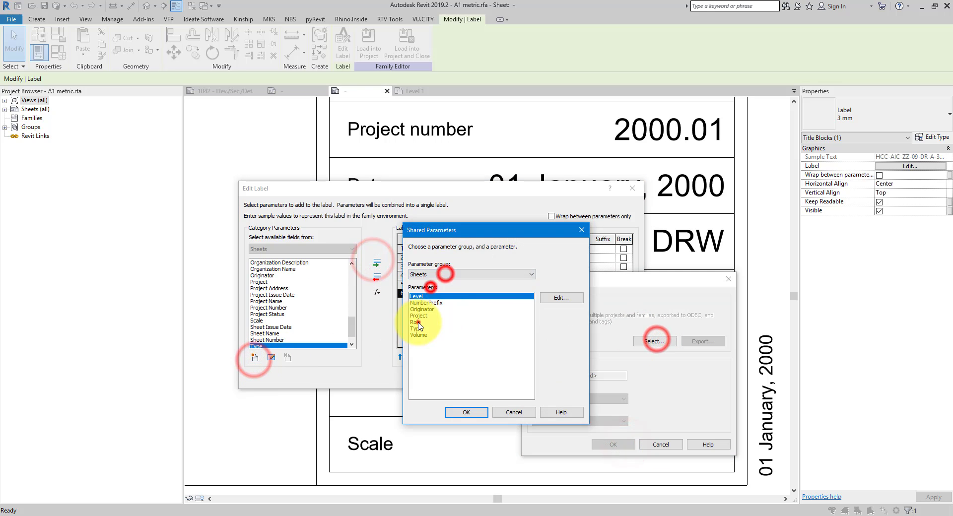
double_click(415, 322)
left_click(613, 445)
left_click(377, 264)
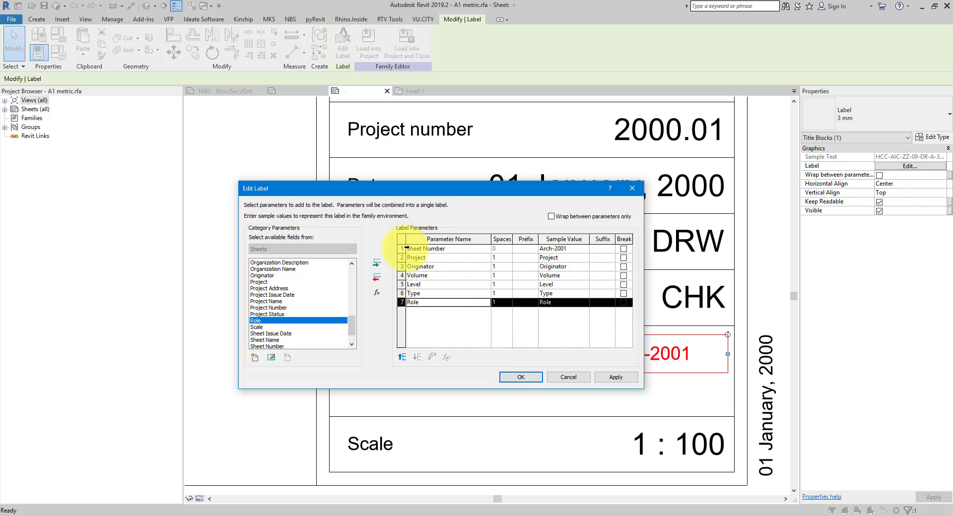
left_click(403, 248)
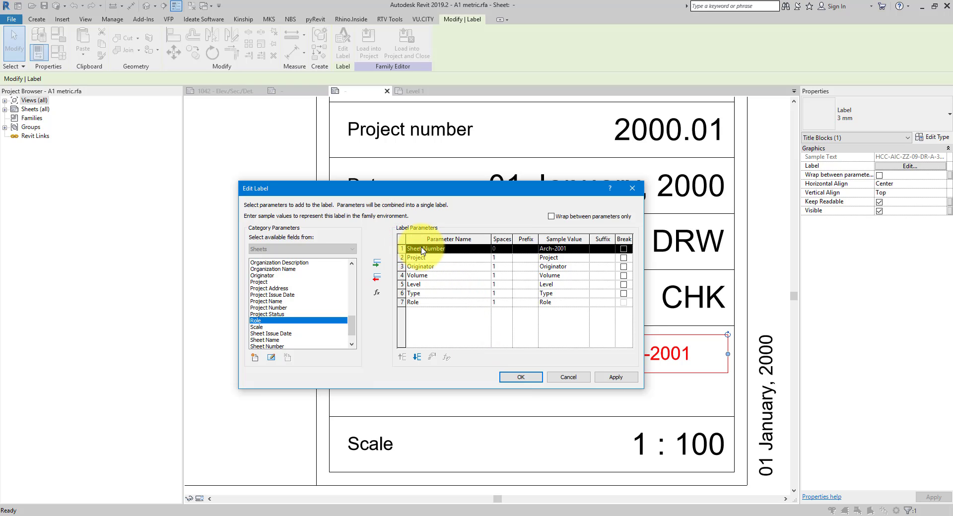
- Move Sheet Number to the end of the label and set its sample value to 1000
left_click(417, 356)
left_click(417, 357)
left_click(417, 357)
left_click(417, 357)
left_click(417, 357)
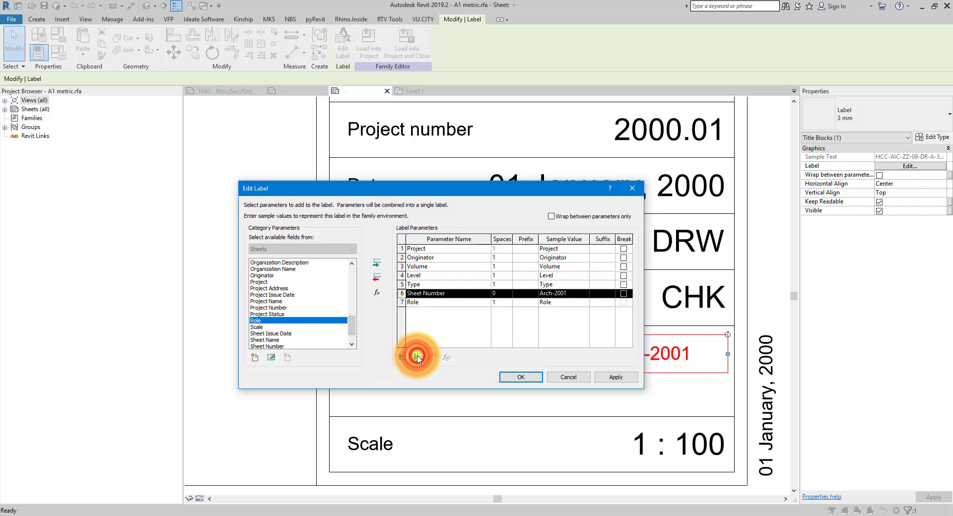
left_click(417, 357)
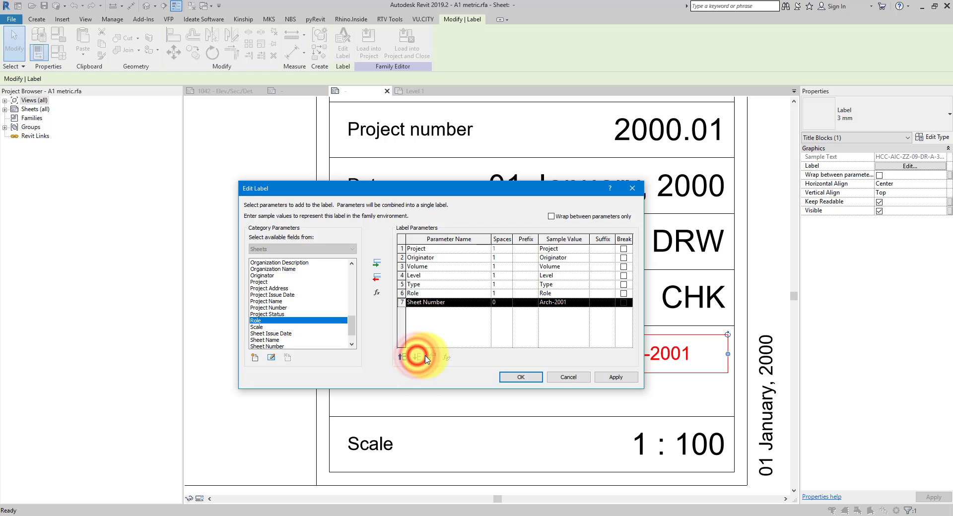
left_click(584, 304)
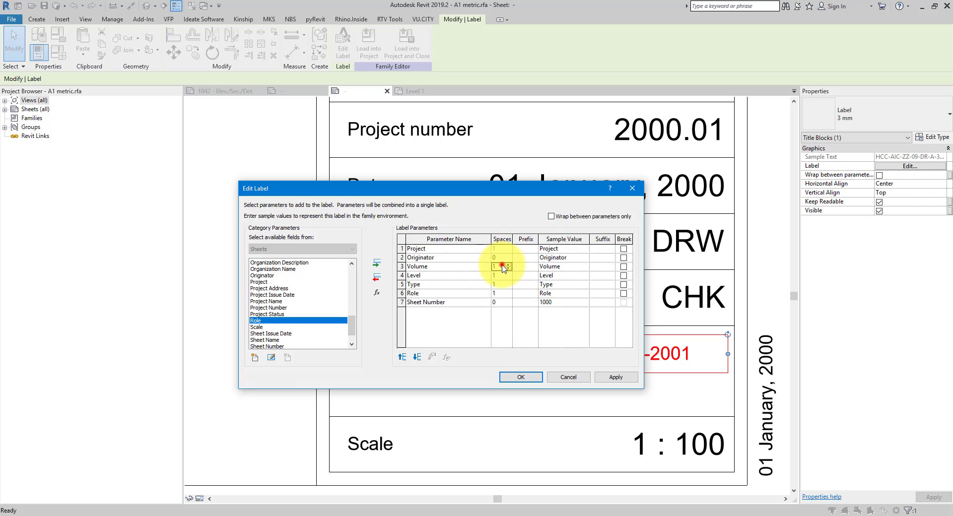
- Set Spaces to 0 for the Volume, Level, Type and Role rows
left_click(502, 275)
type("0")
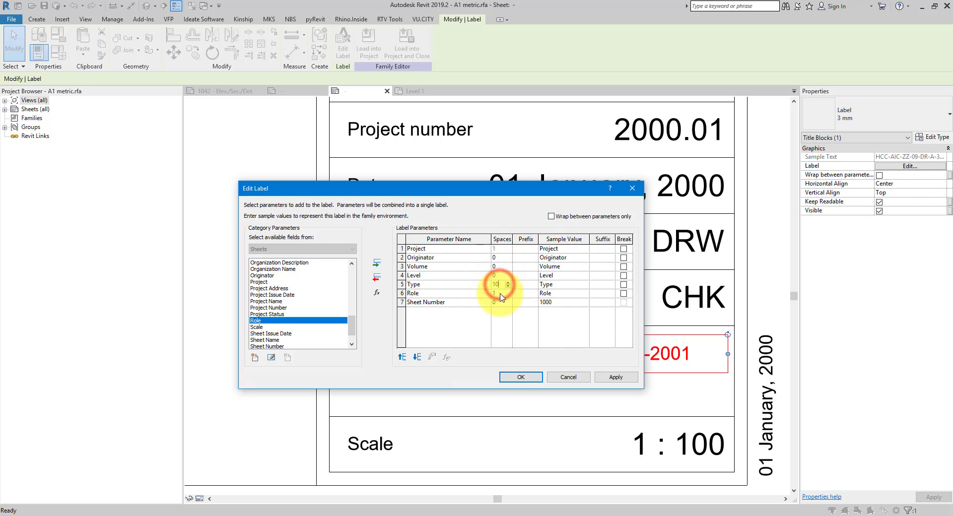
left_click(495, 285)
type("0")
left_click(497, 293)
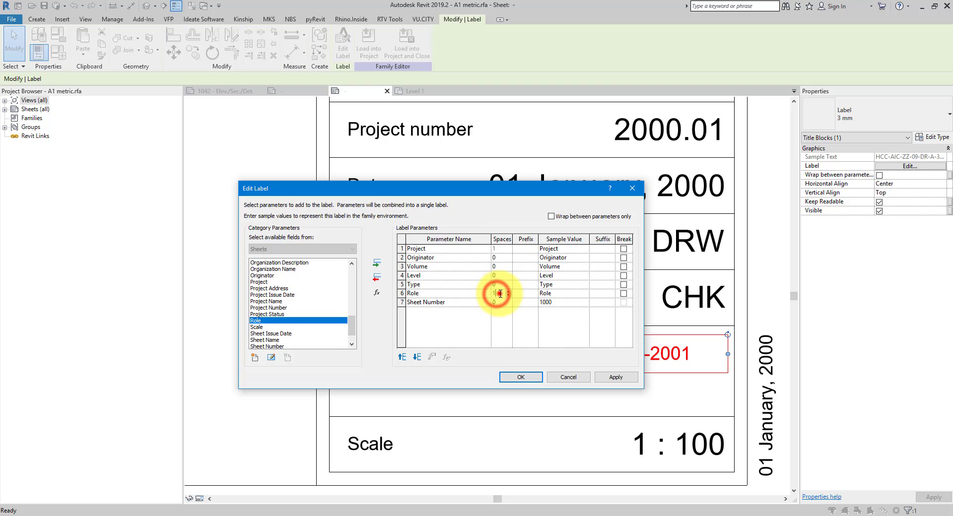
double_click(501, 293)
type("0")
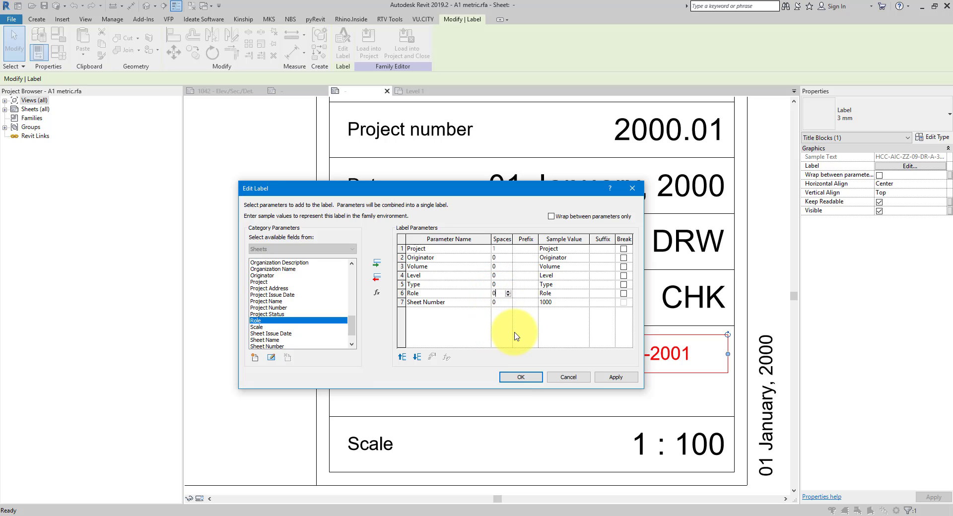
left_click(516, 330)
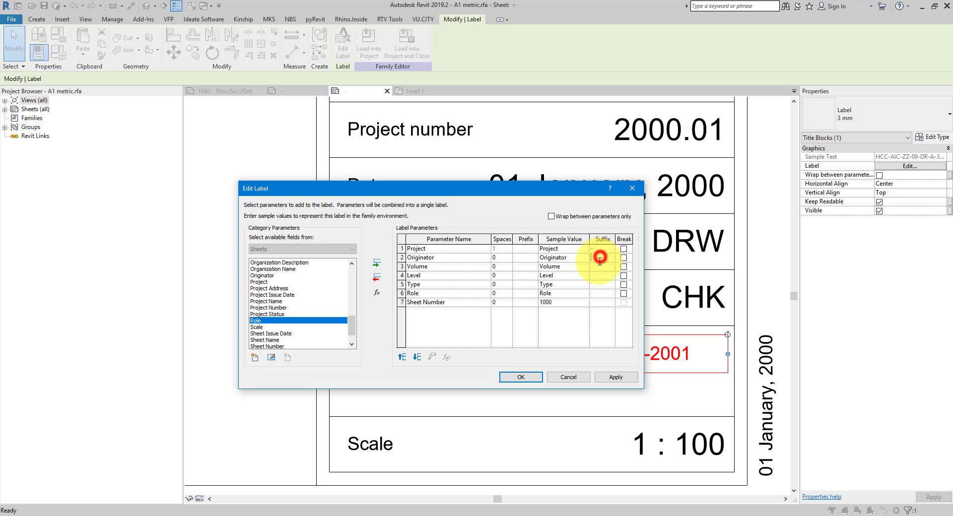
- Give the Volume, Level, Type and Role rows a '-' suffix and confirm the label
left_click(598, 266)
type("-")
left_click(598, 275)
type("-")
left_click(599, 285)
type("-")
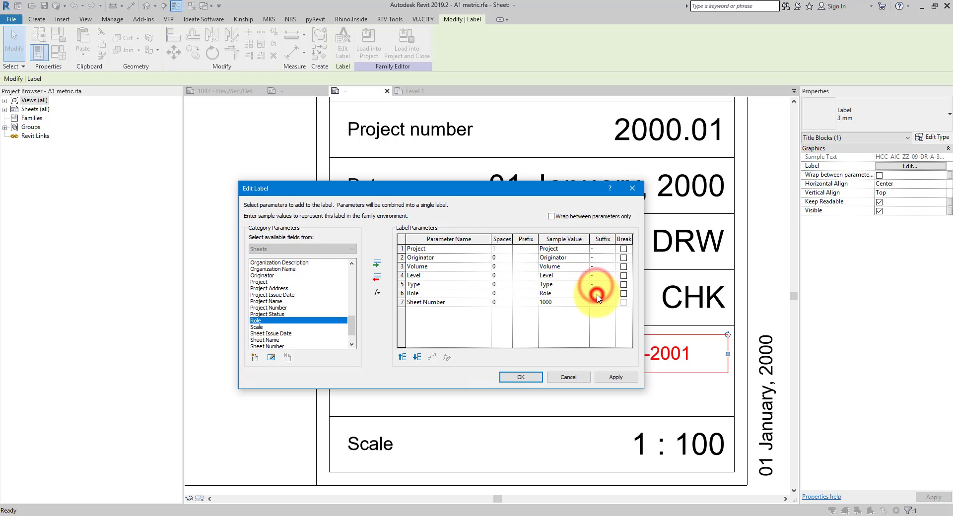
left_click(597, 294)
type("-")
left_click(582, 319)
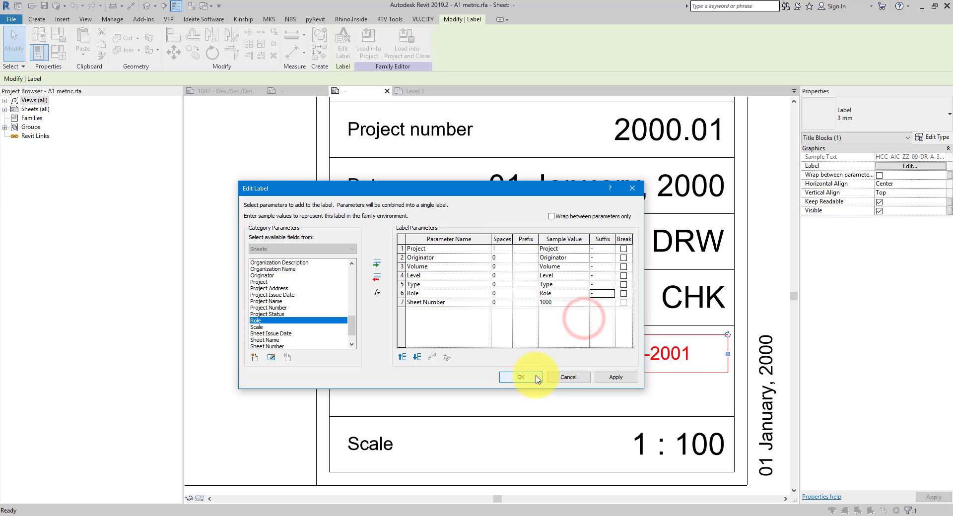
left_click(537, 378)
- Load the edited A1 metric title block into the sample project, overwriting the existing version
scroll(454, 377, "down", 2)
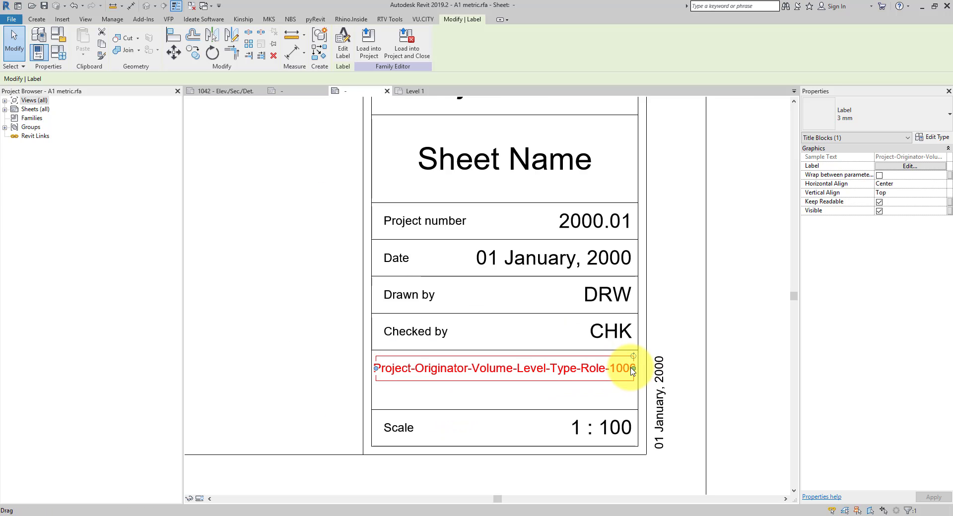
left_click(368, 41)
left_click(450, 338)
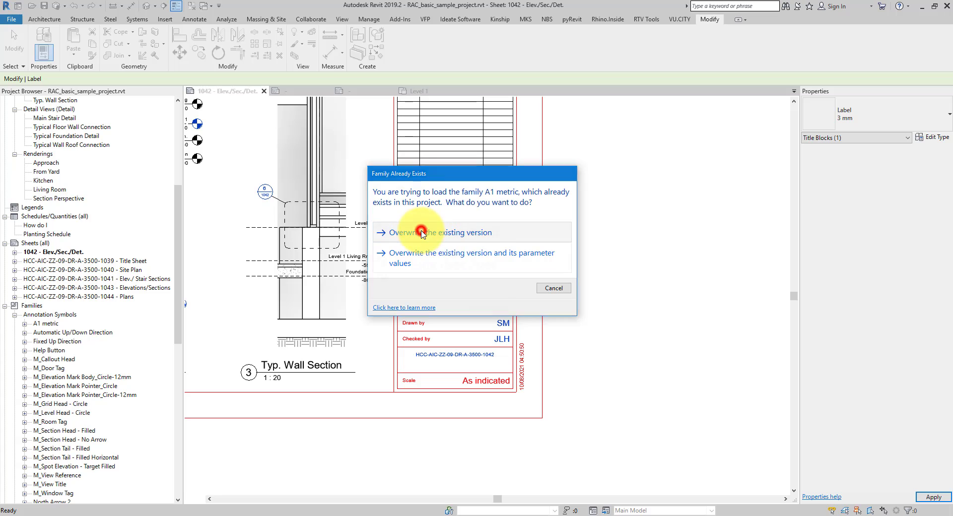
left_click(421, 232)
- Check the sheet-number label's values on the title block, then close them unchanged
scroll(459, 372, "up", 4)
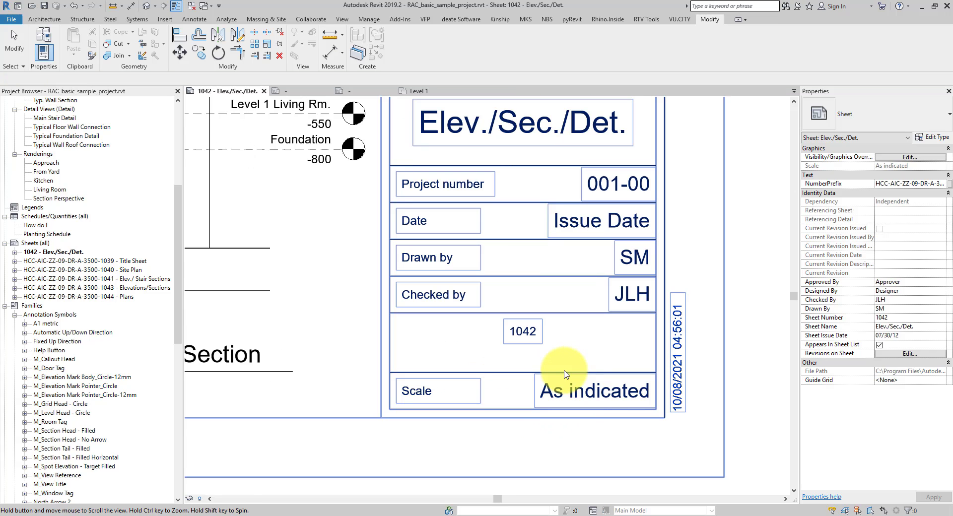
left_click(521, 333)
left_click(522, 331)
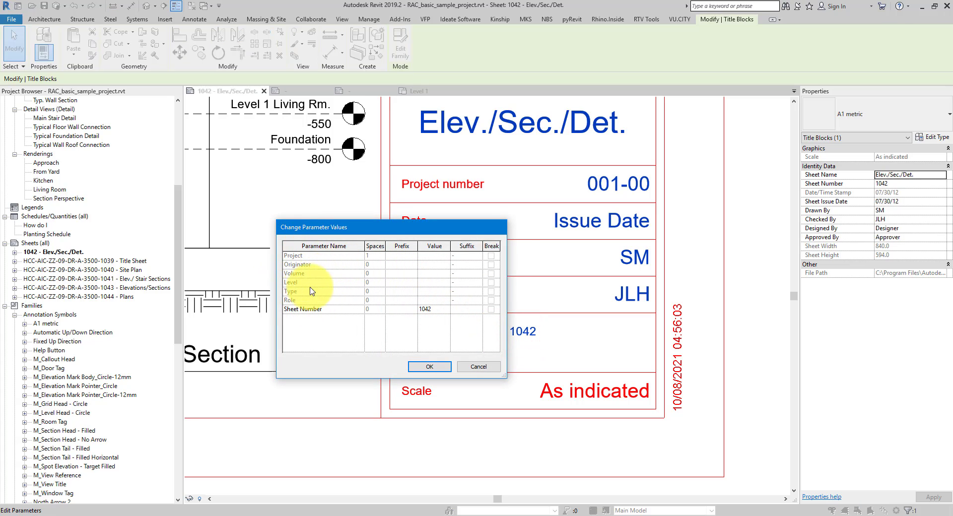
left_click(464, 368)
- Add the shared Project parameter from the Sheets group to the Sheets category
left_click(369, 19)
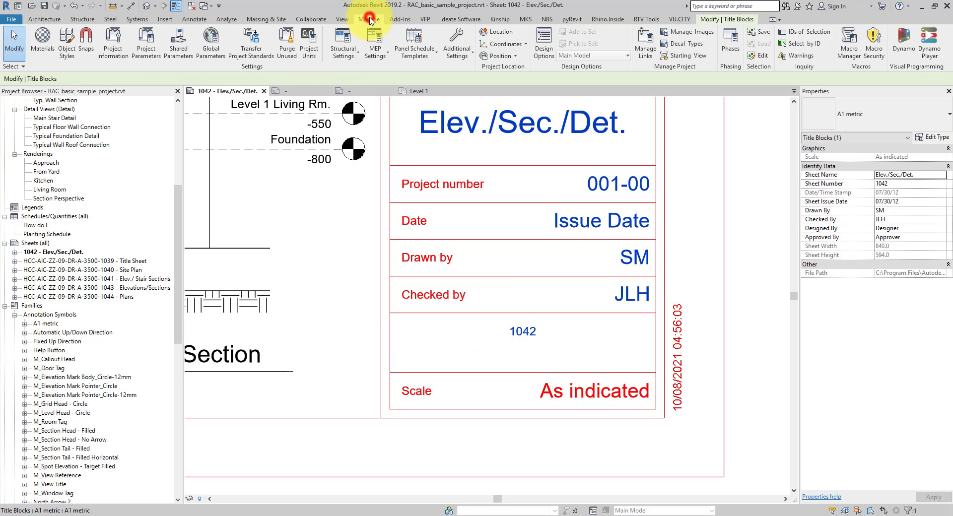
left_click(145, 45)
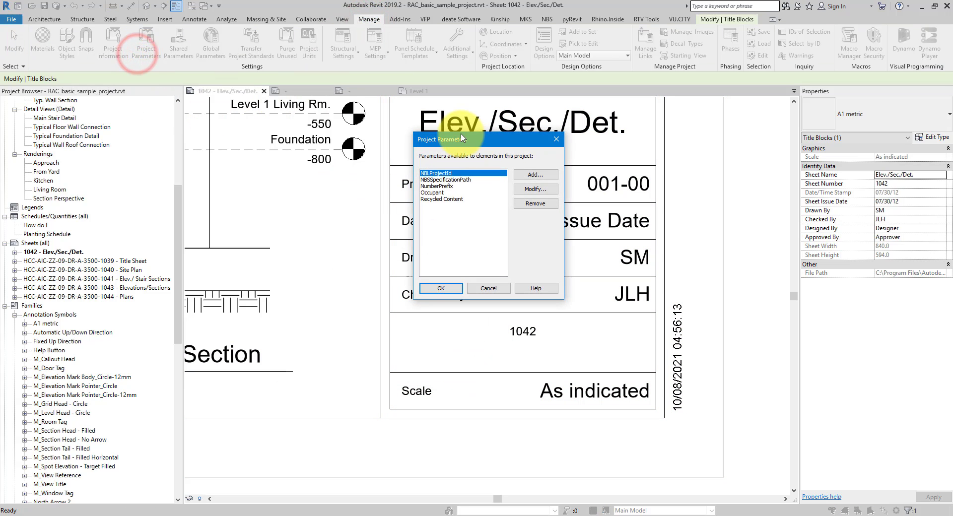
left_click_drag(453, 138, 355, 172)
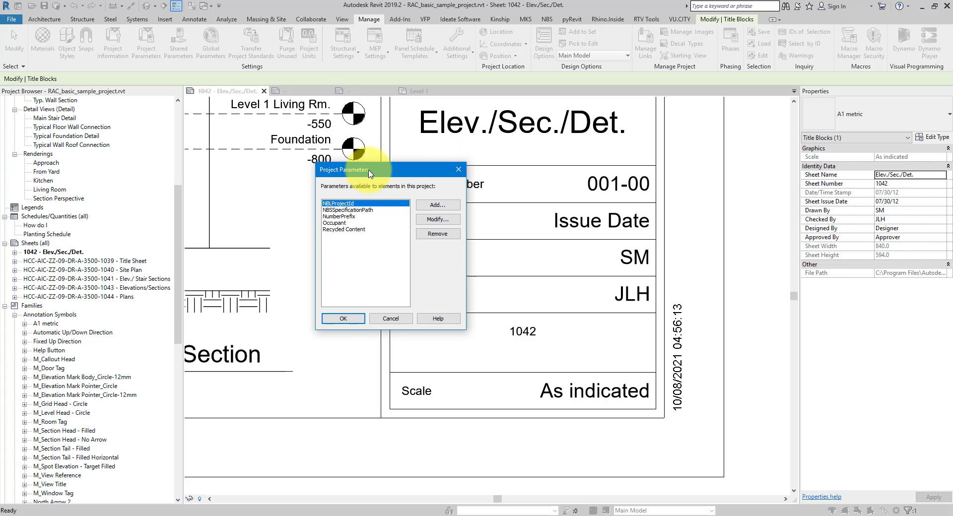
left_click(438, 205)
left_click(392, 176)
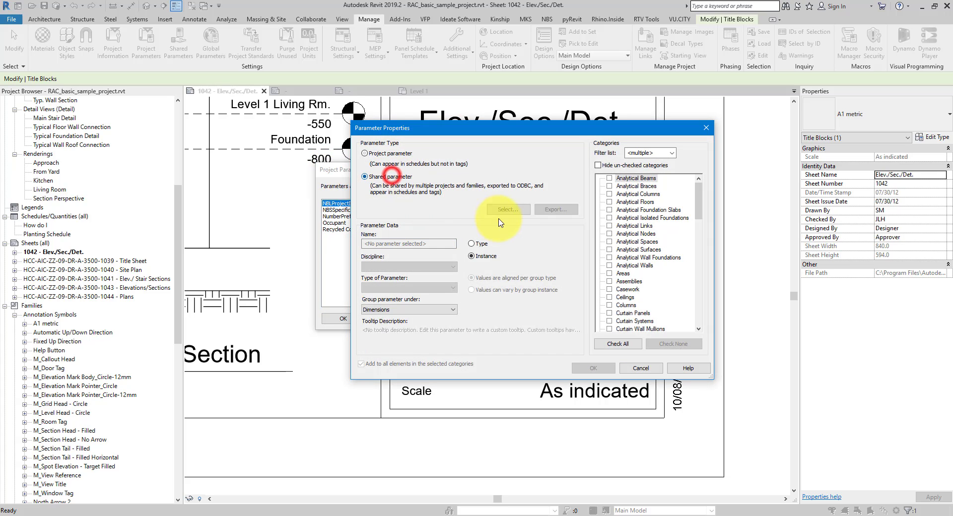
left_click(510, 211)
left_click(453, 275)
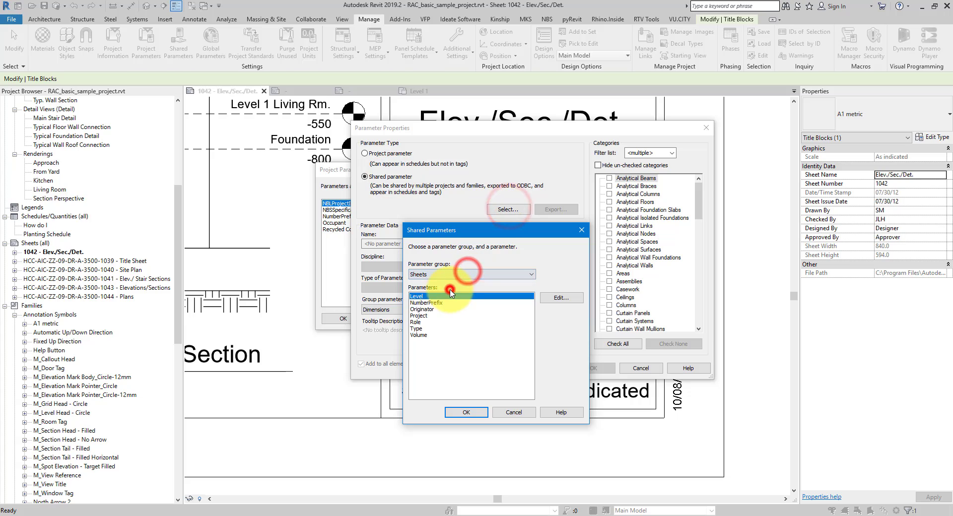
left_click(451, 288)
double_click(431, 316)
left_click(624, 274)
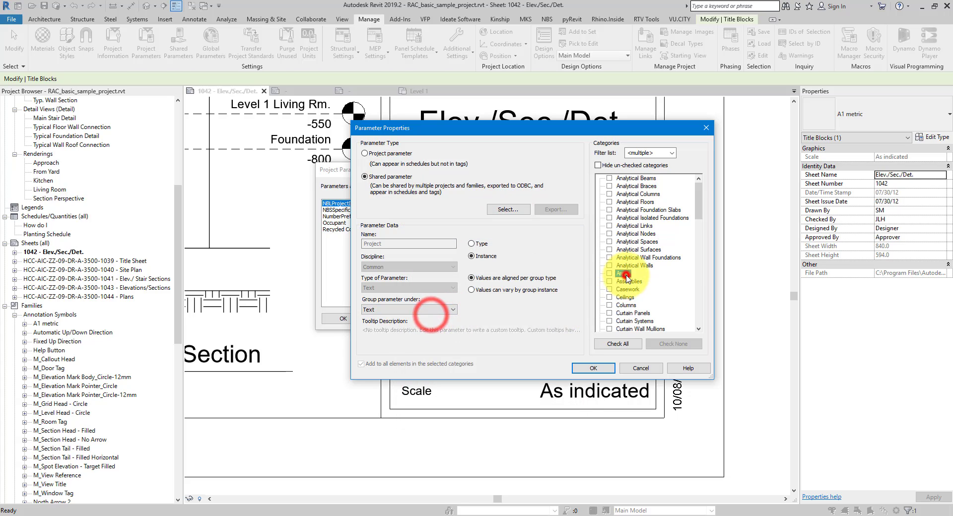
scroll(627, 279, "down", 10)
left_click(620, 312)
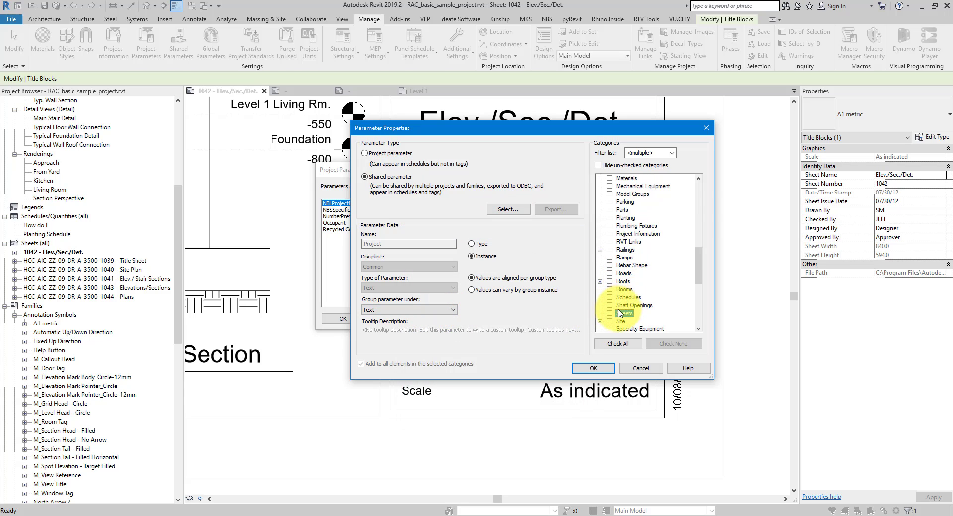
left_click(593, 368)
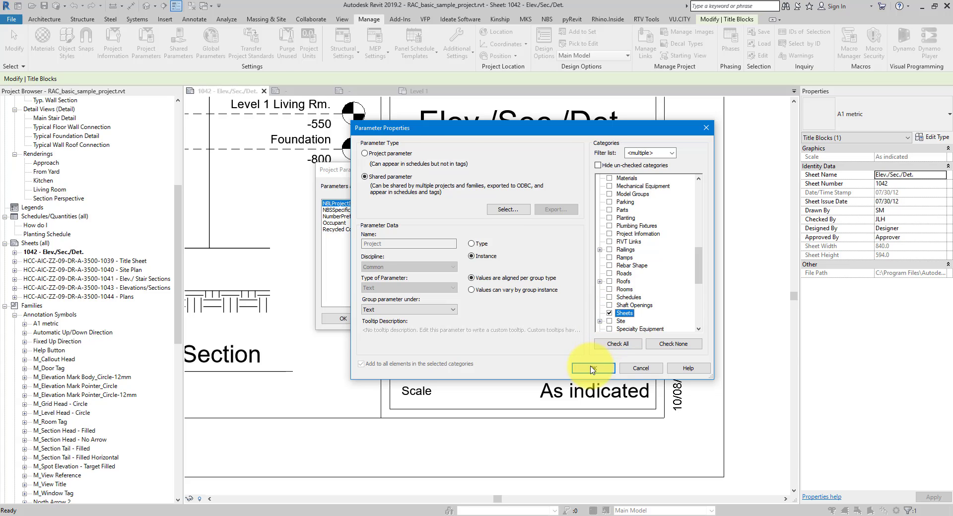
- Add the shared Originator parameter from the Sheets group for Sheets
left_click(436, 207)
left_click(395, 178)
left_click(516, 211)
left_click(474, 273)
left_click(450, 289)
double_click(427, 310)
scroll(627, 279, "down", 10)
left_click(619, 313)
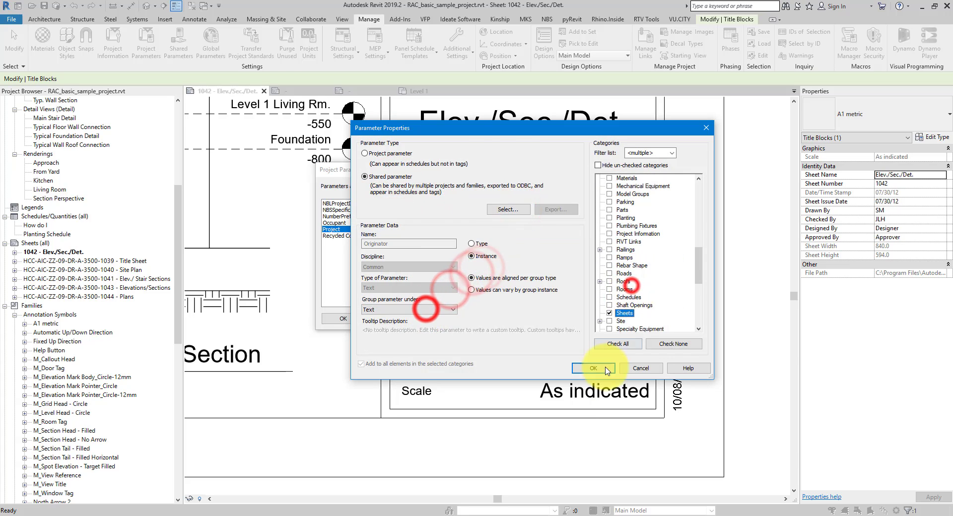
left_click(594, 368)
- Add the shared Volume parameter from the Sheets group for Sheets
left_click(436, 207)
left_click(365, 176)
left_click(509, 209)
left_click(481, 272)
left_click(462, 289)
double_click(427, 336)
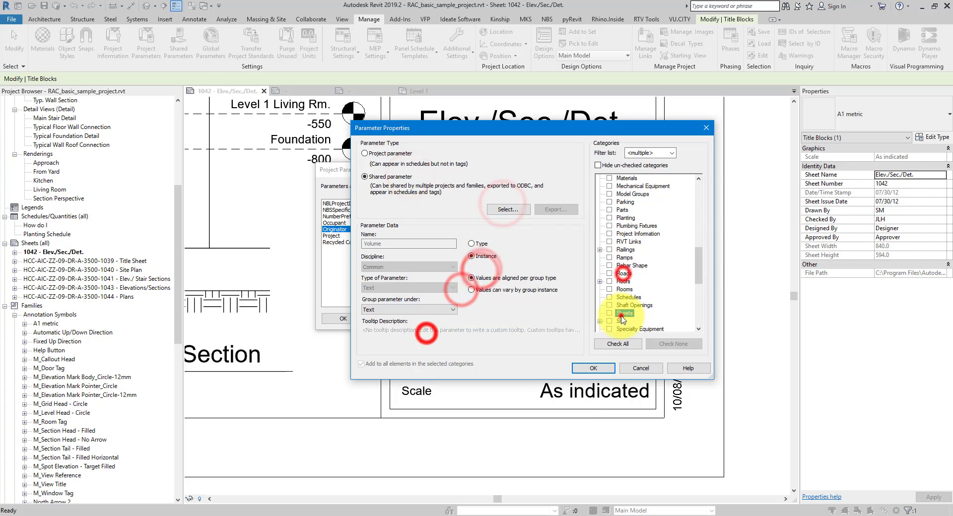
left_click(593, 368)
left_click(436, 207)
- Add the shared Level parameter for the Sheets category
left_click(364, 176)
left_click(508, 209)
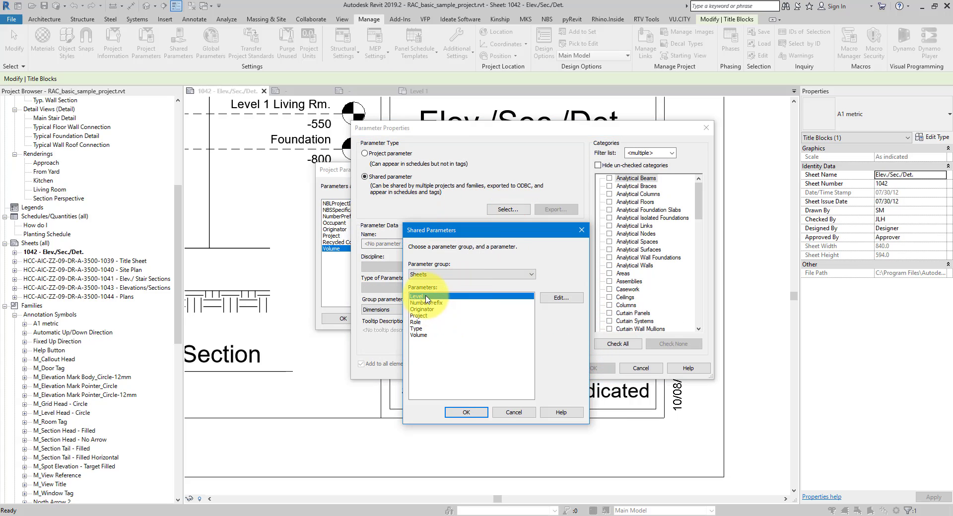
left_click(474, 410)
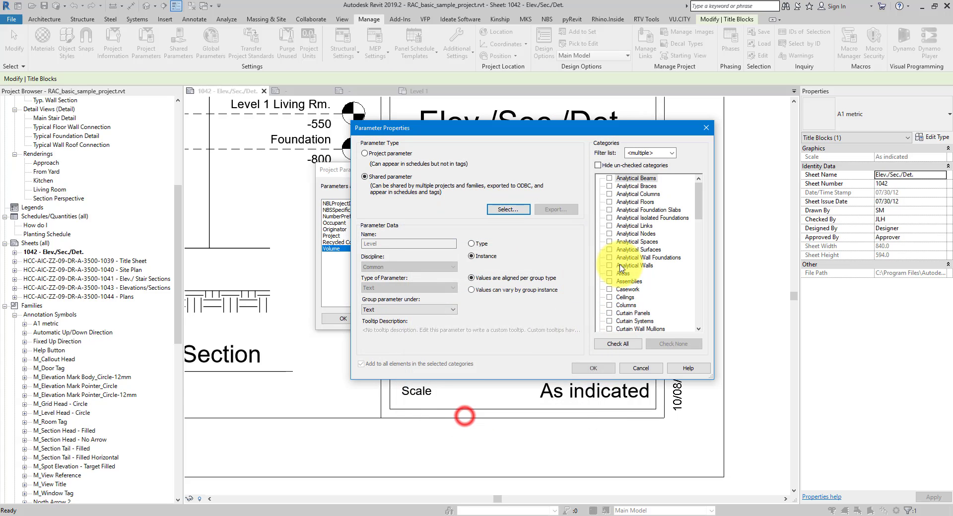
scroll(626, 254, "down", 10)
scroll(627, 255, "down", 1)
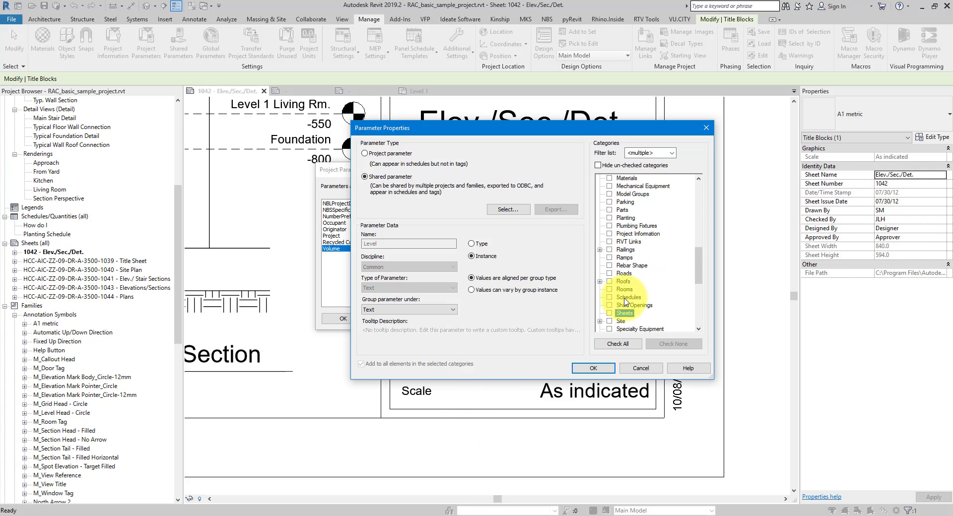
left_click(624, 298)
left_click(593, 368)
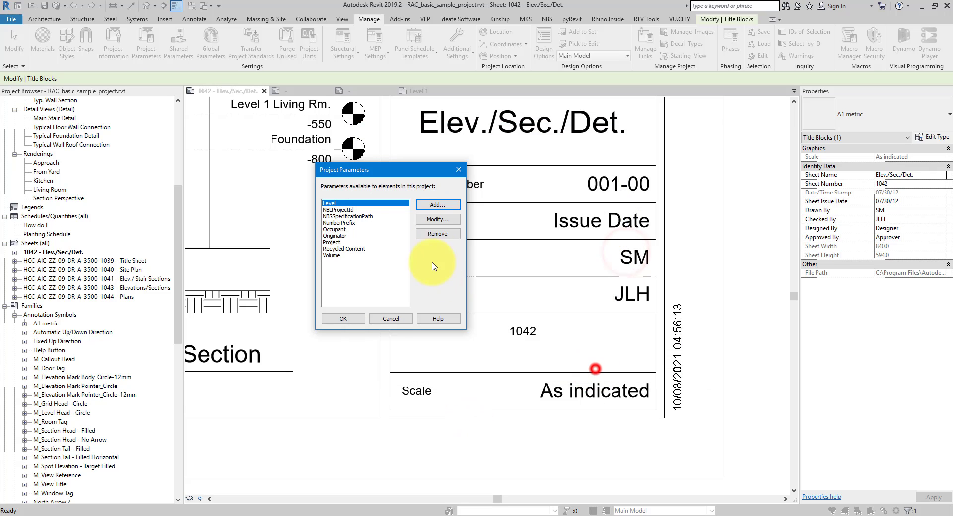
- Add the shared Type parameter from the Sheets group for Sheets
left_click(432, 261)
left_click(382, 177)
left_click(508, 209)
left_click(453, 277)
left_click(445, 287)
left_click(429, 326)
scroll(631, 273, "down", 10)
left_click(609, 298)
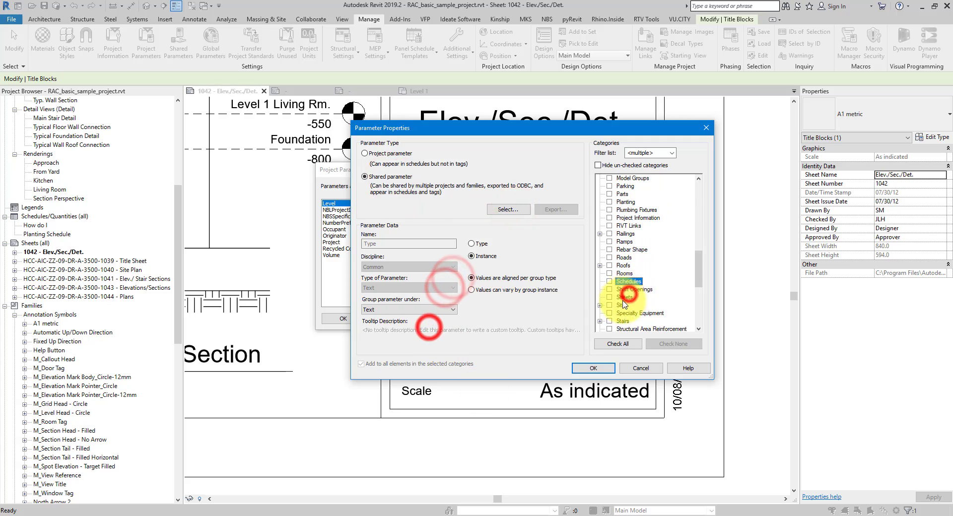
left_click(593, 368)
- Add the shared Role parameter from the Sheets group for Sheets
left_click(432, 262)
left_click(382, 177)
left_click(508, 209)
left_click(477, 273)
left_click(458, 290)
double_click(416, 321)
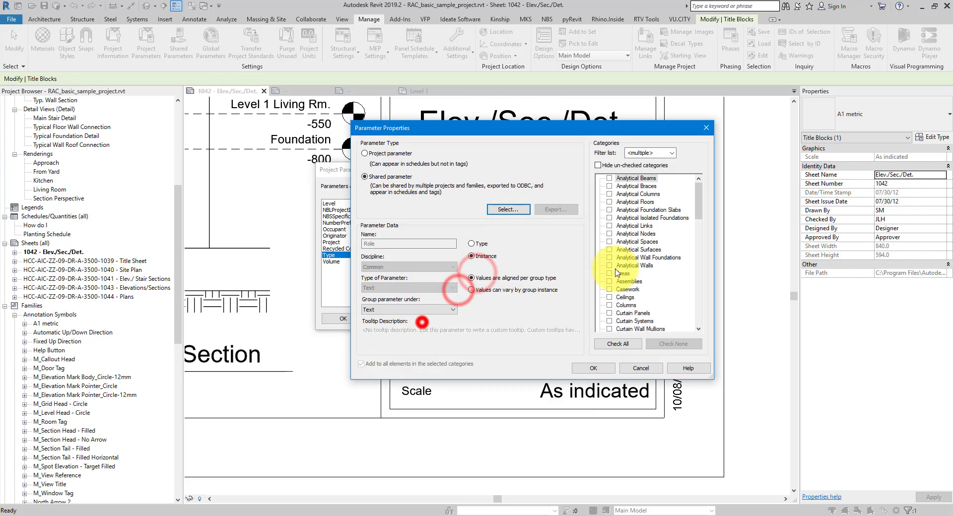
scroll(631, 273, "down", 10)
left_click(610, 298)
left_click(593, 367)
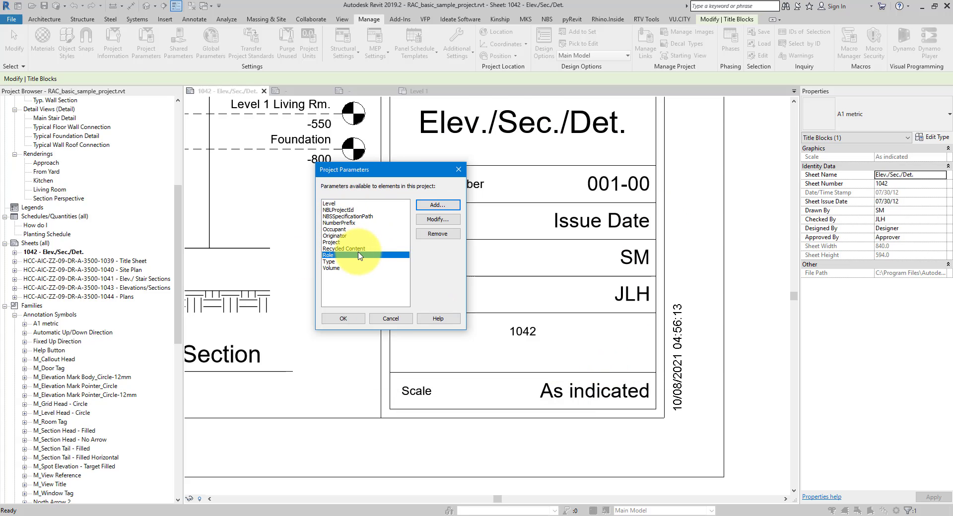
- Confirm the new project parameters and open the title block's 1042 label values
left_click(354, 320)
left_click(294, 320)
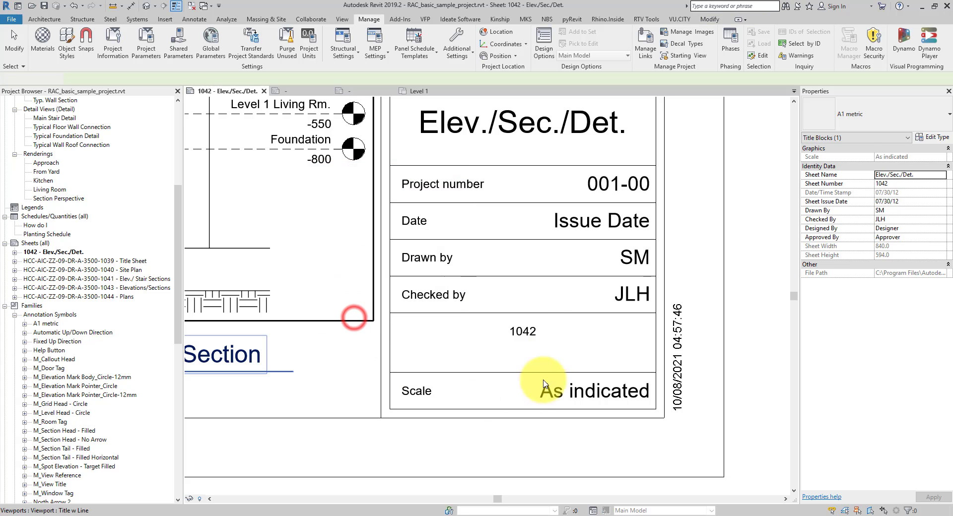
left_click(526, 336)
left_click(524, 333)
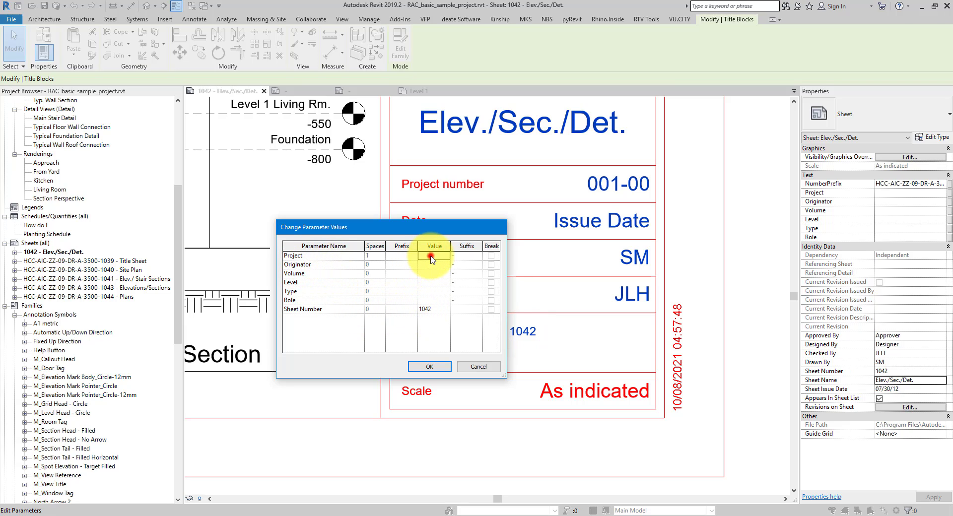
- Enter values HCC, AIC, ZZ, 05, DR and A, confirm, then reopen to verify
left_click(183, 511)
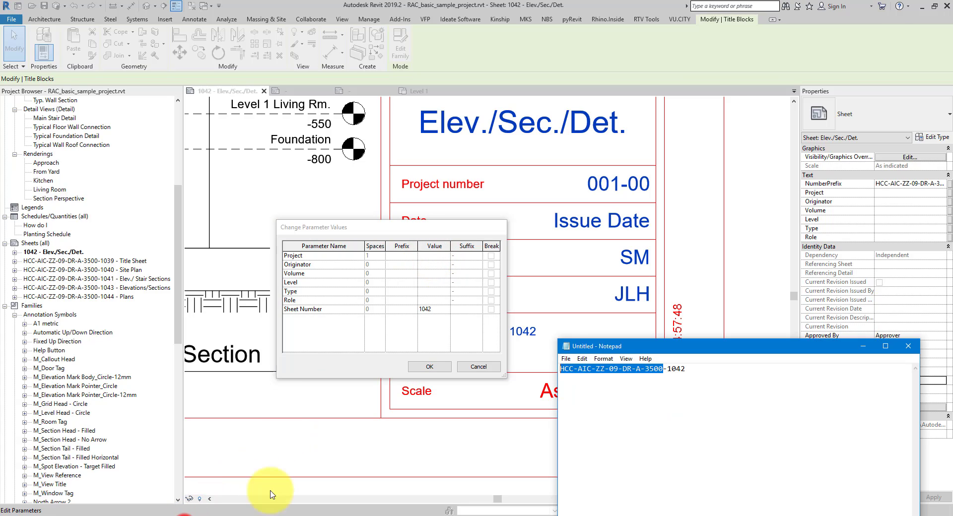
left_click(648, 393)
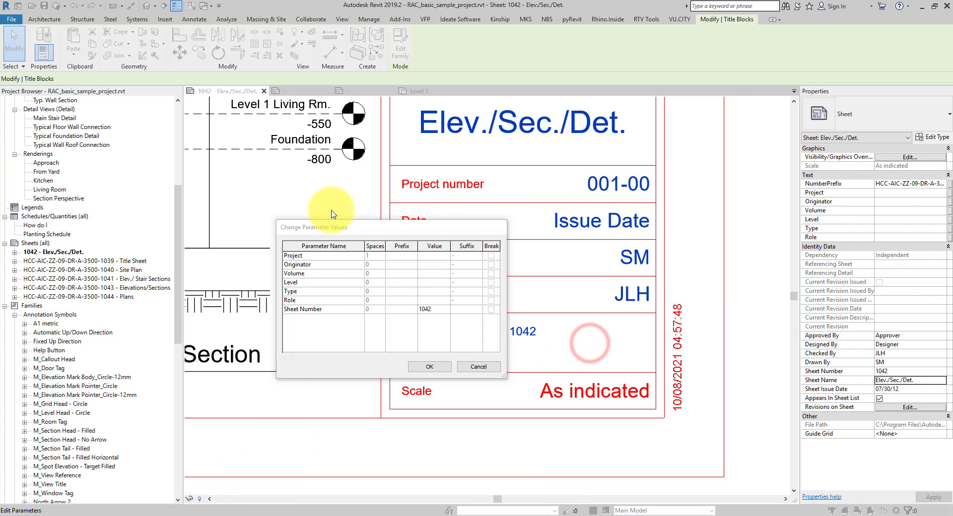
left_click(428, 255)
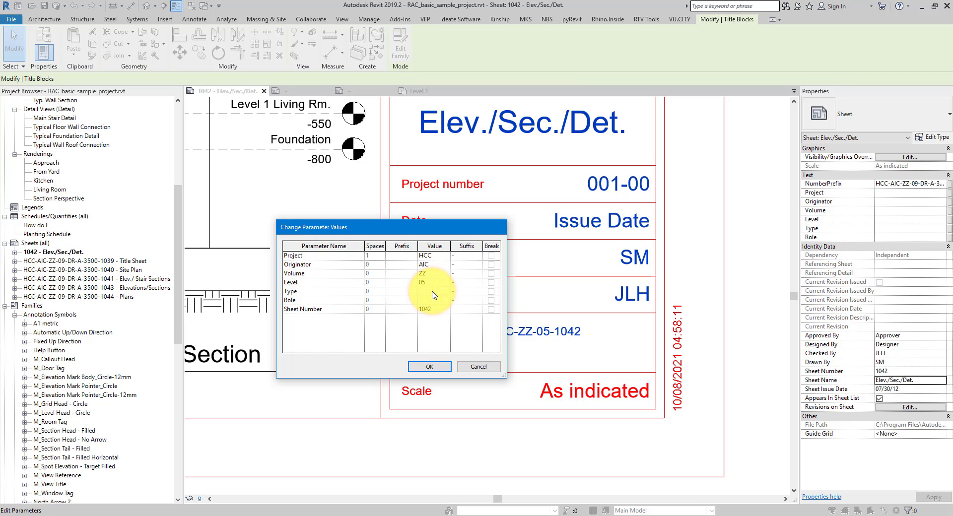
left_click(430, 298)
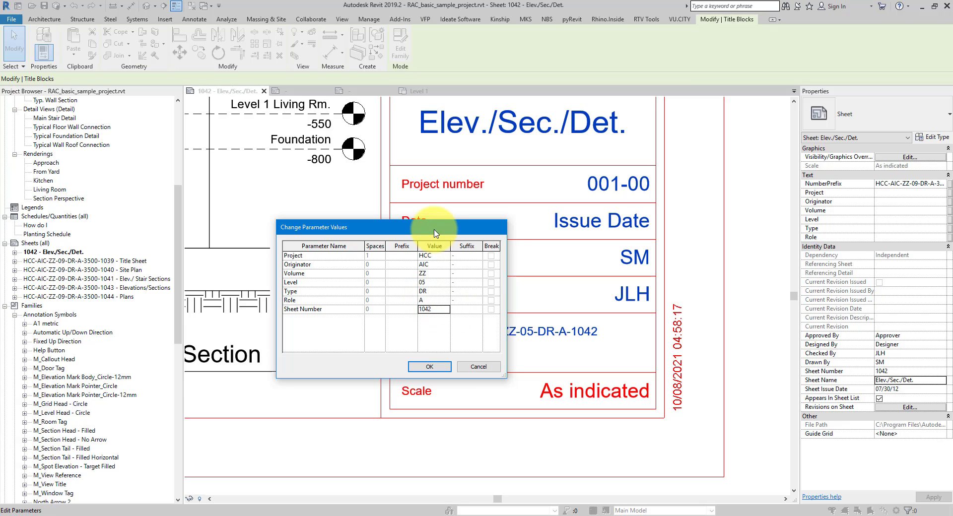
left_click_drag(425, 227, 308, 228)
left_click(332, 365)
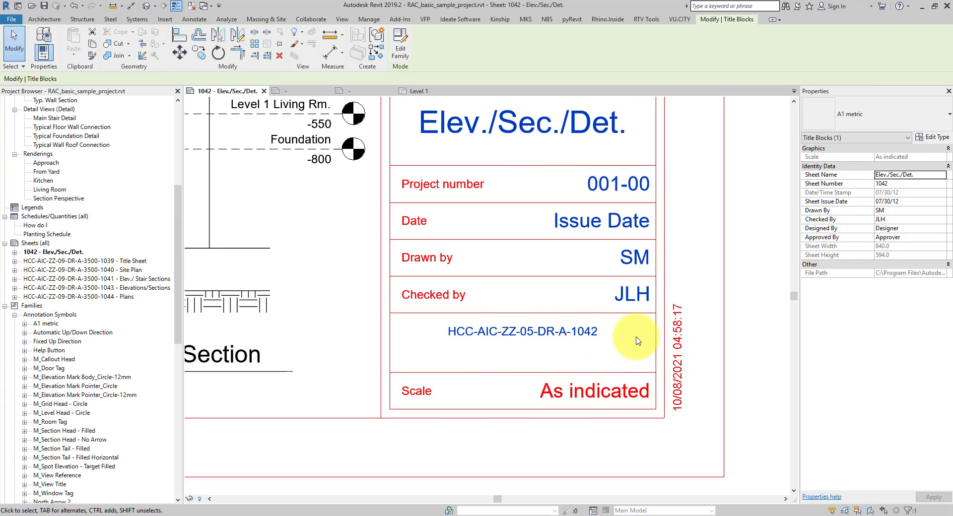
left_click(571, 333)
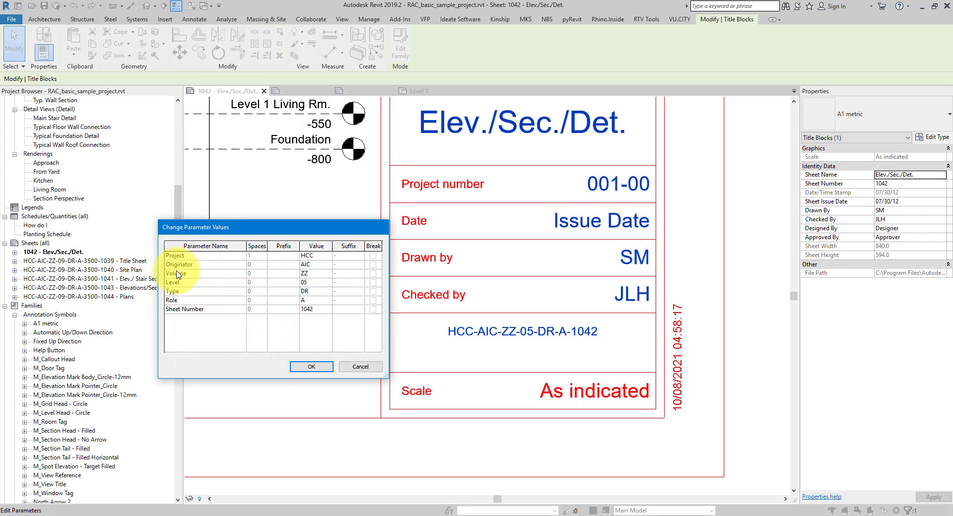
left_click(304, 366)
- Create a new sheet browser organization named RV Boost
right_click(39, 244)
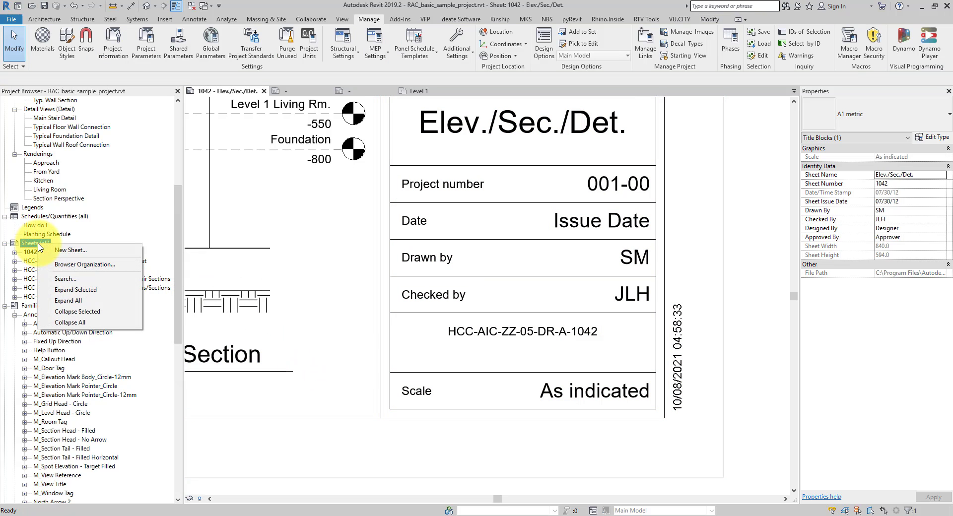
left_click(85, 264)
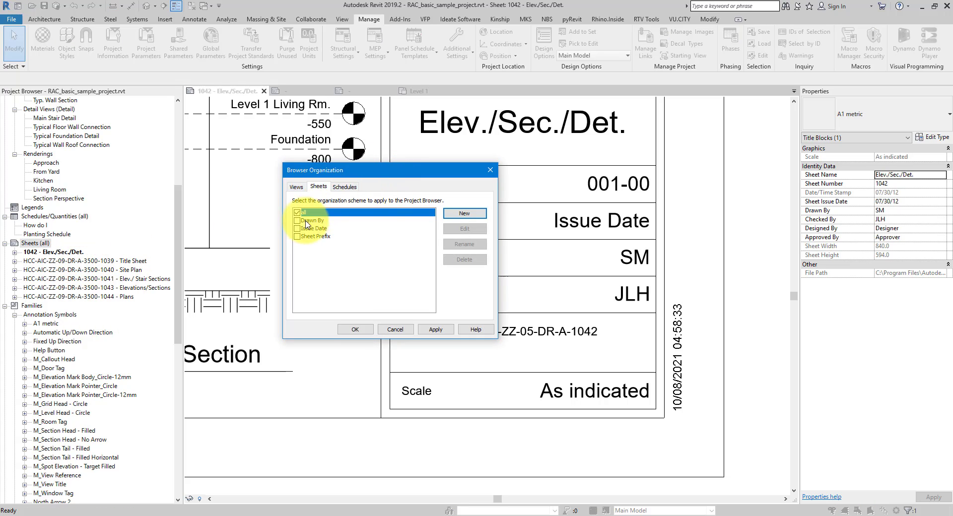
left_click(478, 214)
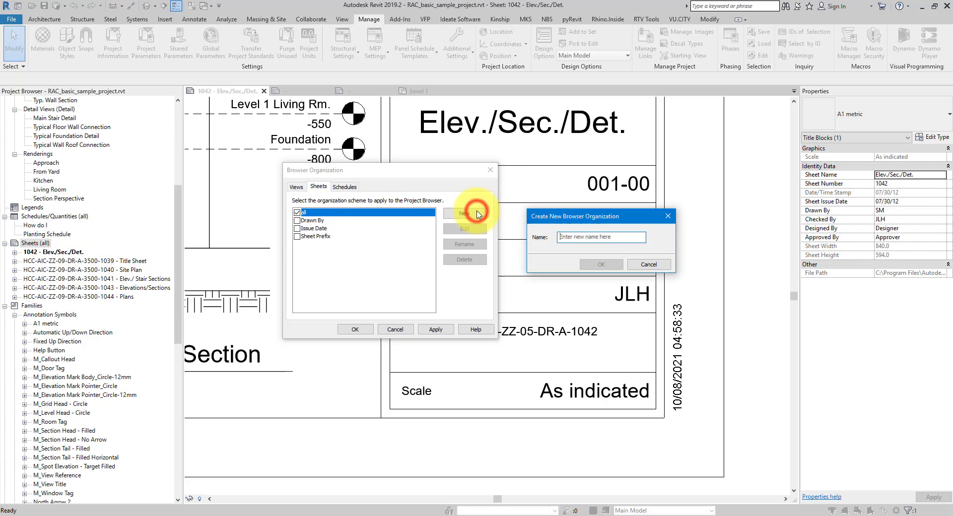
left_click_drag(555, 214, 350, 249)
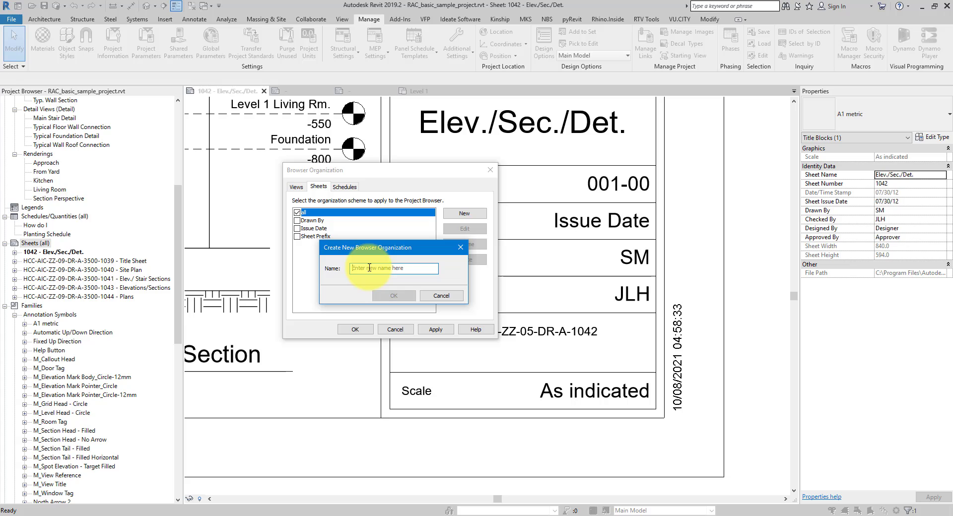
type("t")
key("Return")
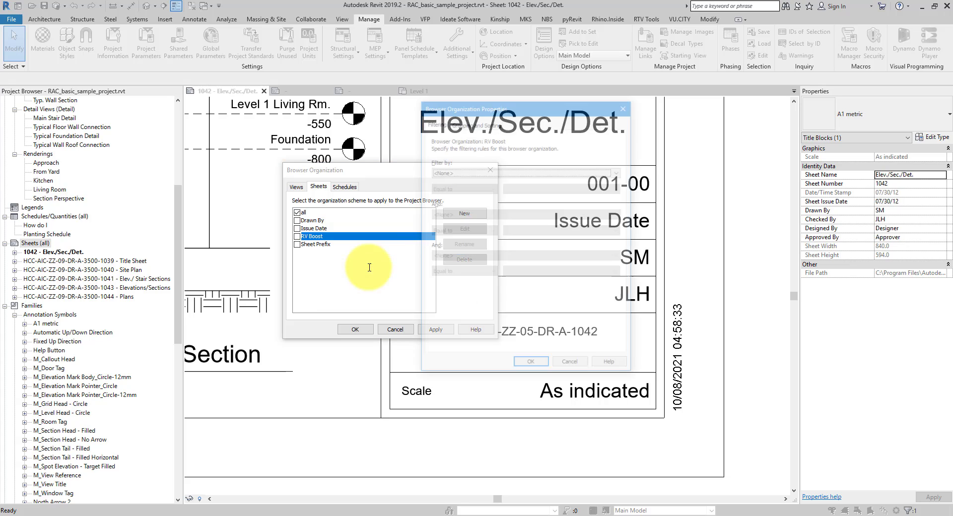
- Group RV Boost by Project, Originator, Volume, then Level, and select it
left_click(458, 123)
left_click(494, 158)
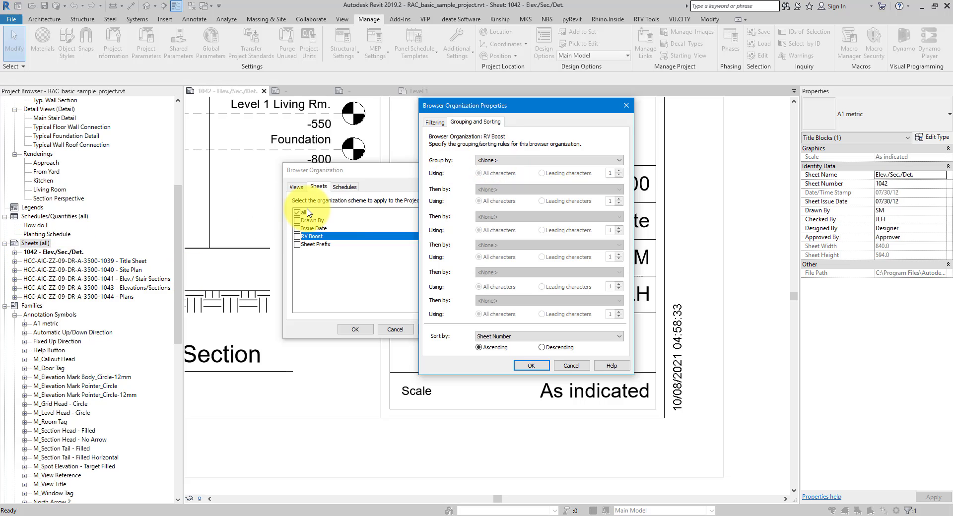
left_click(488, 160)
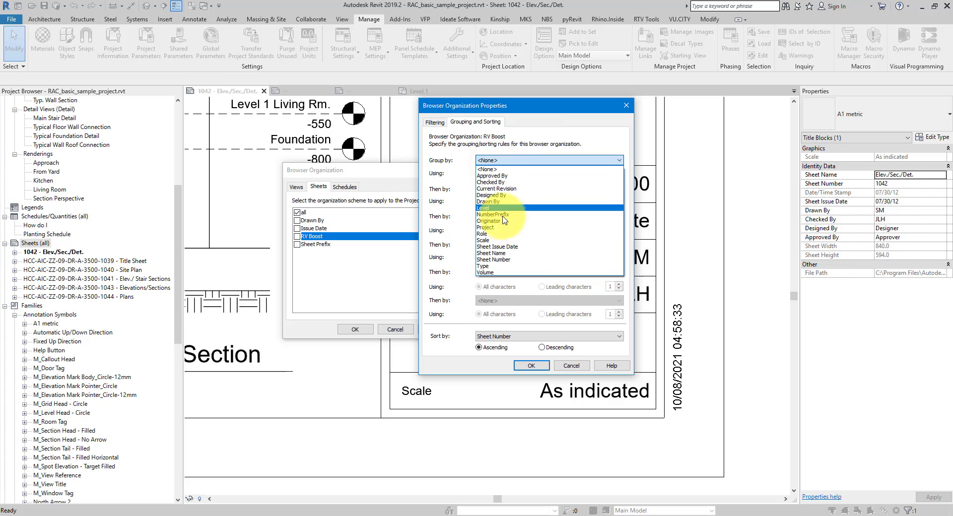
left_click(489, 227)
left_click(498, 189)
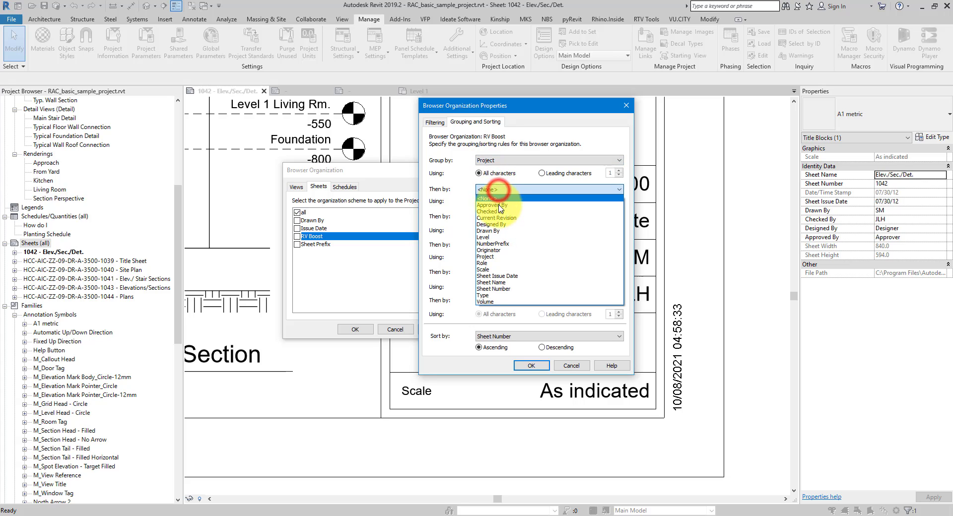
left_click(489, 250)
left_click(496, 217)
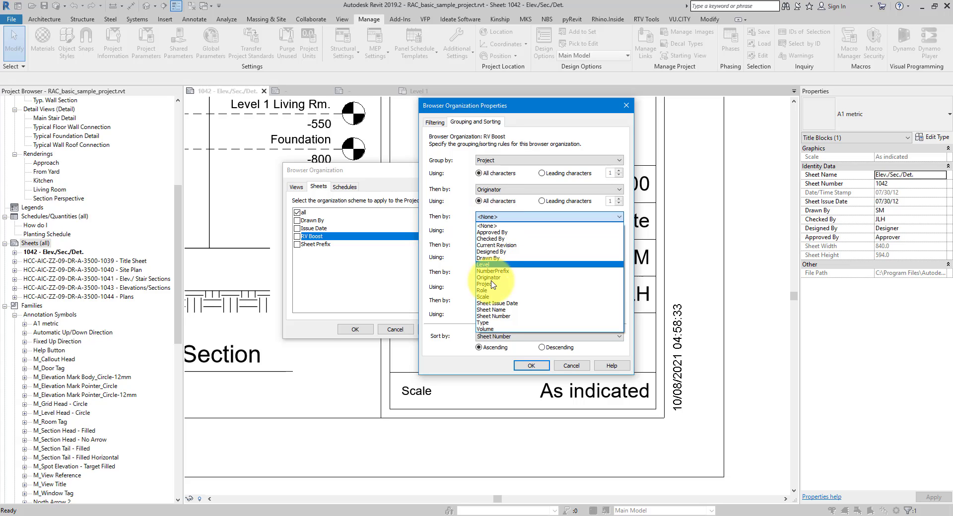
left_click(486, 329)
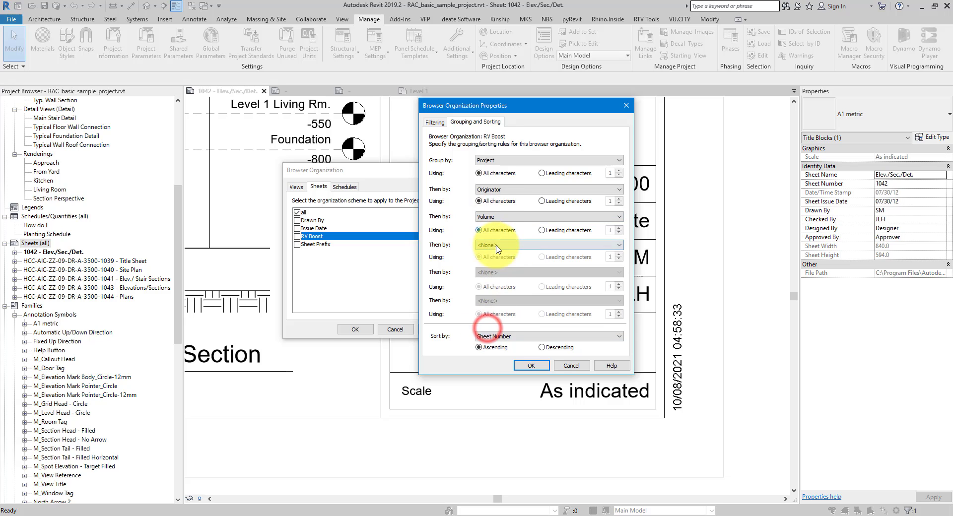
left_click(497, 246)
left_click(501, 286)
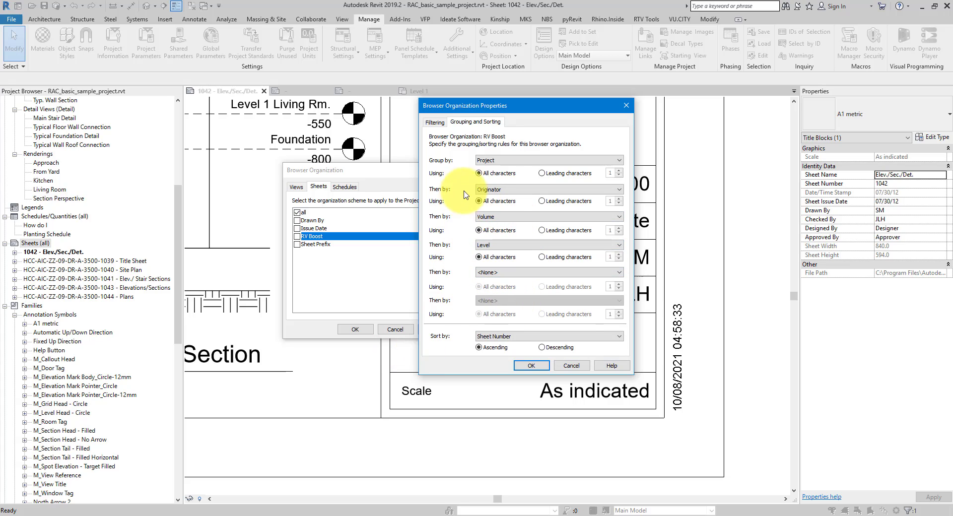
left_click(531, 366)
left_click(297, 236)
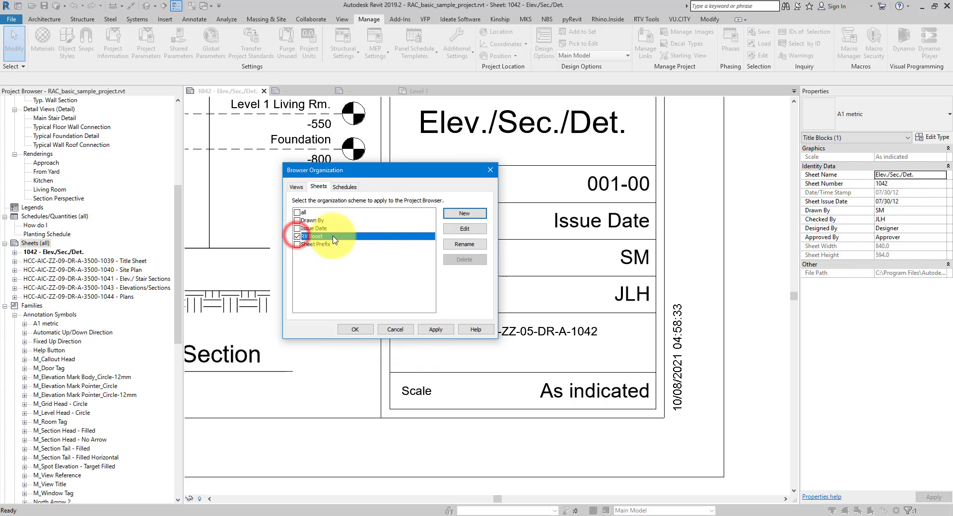
- Apply RV Boost and expand HCC > AIC > ZZ > 05 to reveal sheet 1042
left_click(355, 330)
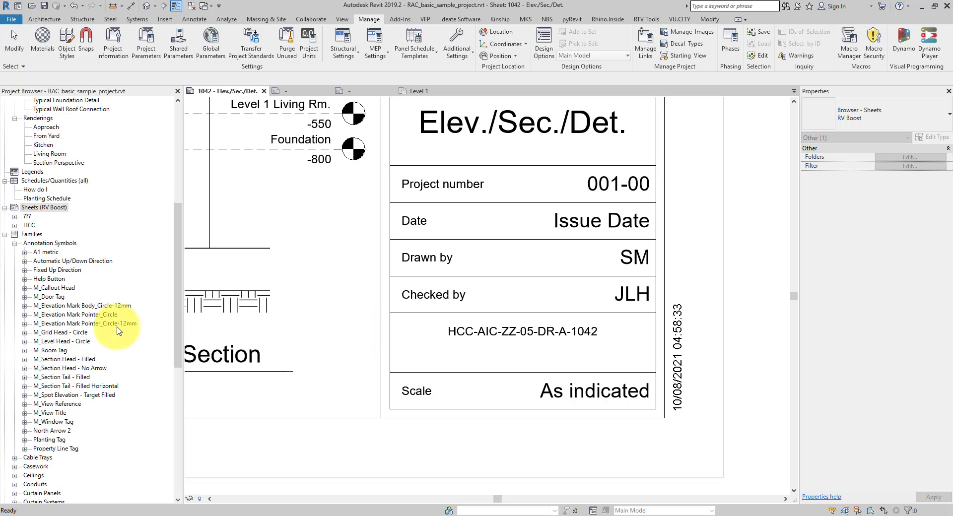
left_click(28, 226)
left_click(15, 225)
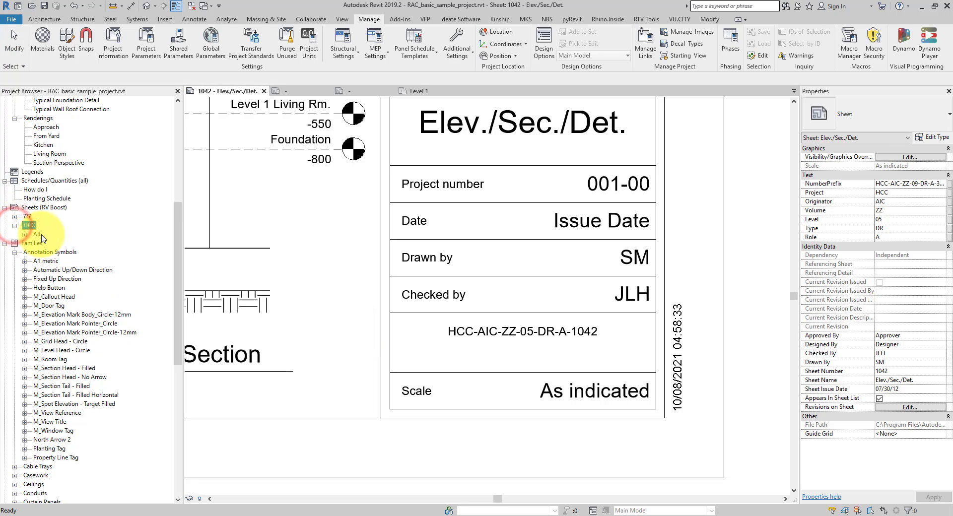
left_click(38, 235)
left_click(25, 235)
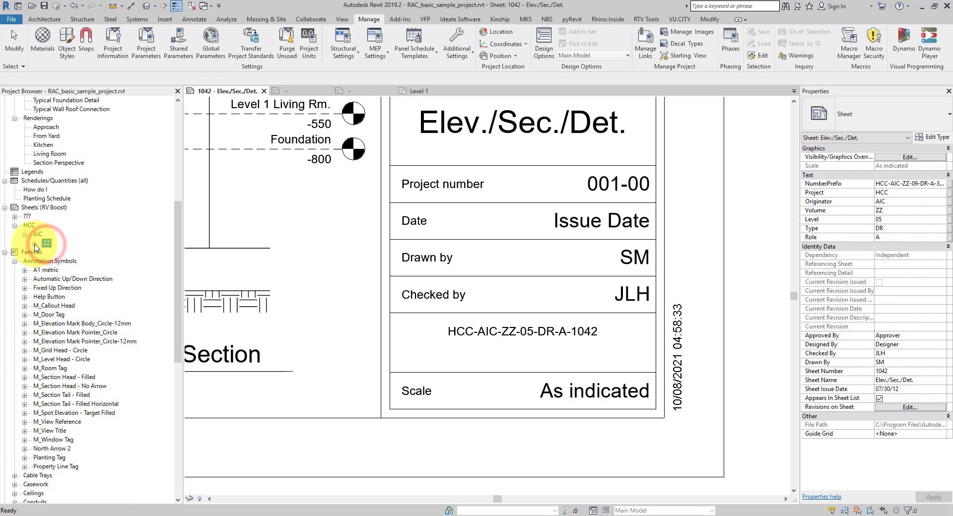
double_click(44, 244)
left_click(54, 252)
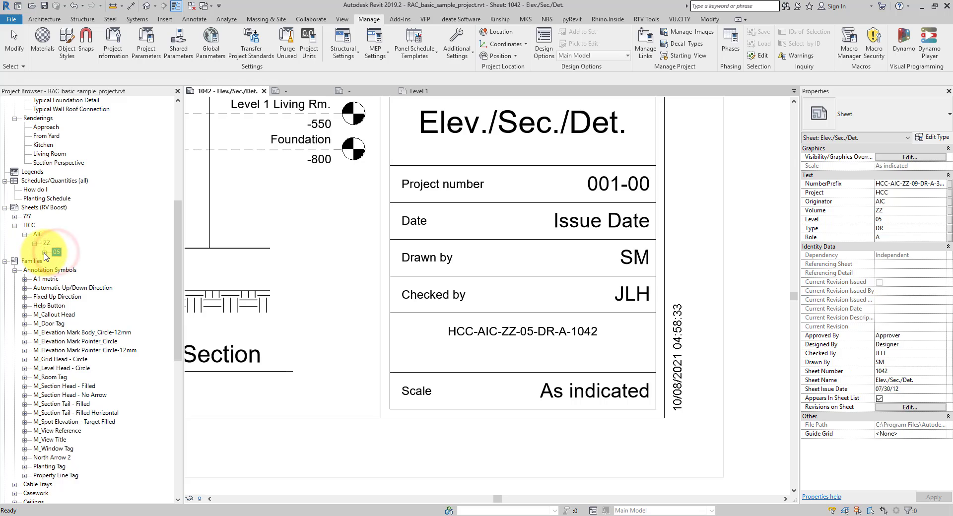
left_click(44, 252)
left_click(90, 261)
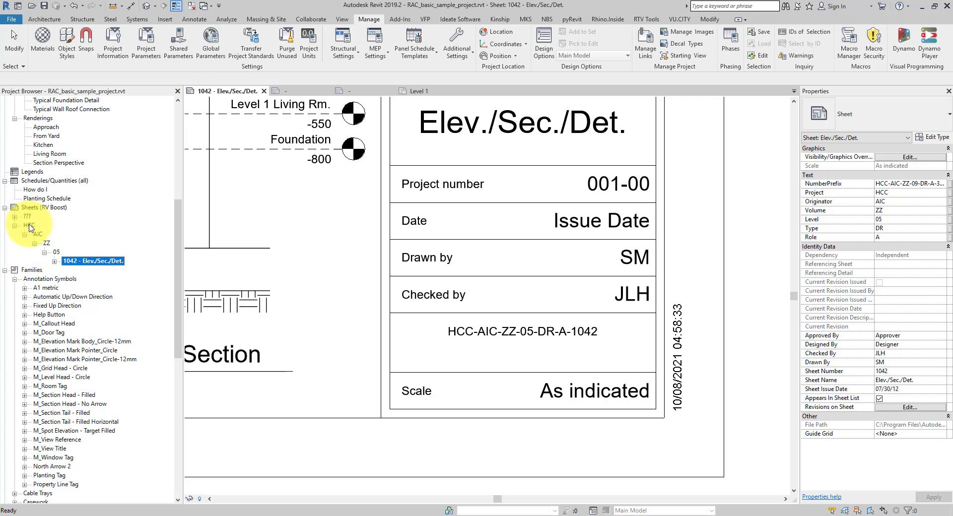
- Clear the browser selection and open the Level 1 floor plan
left_click(242, 263)
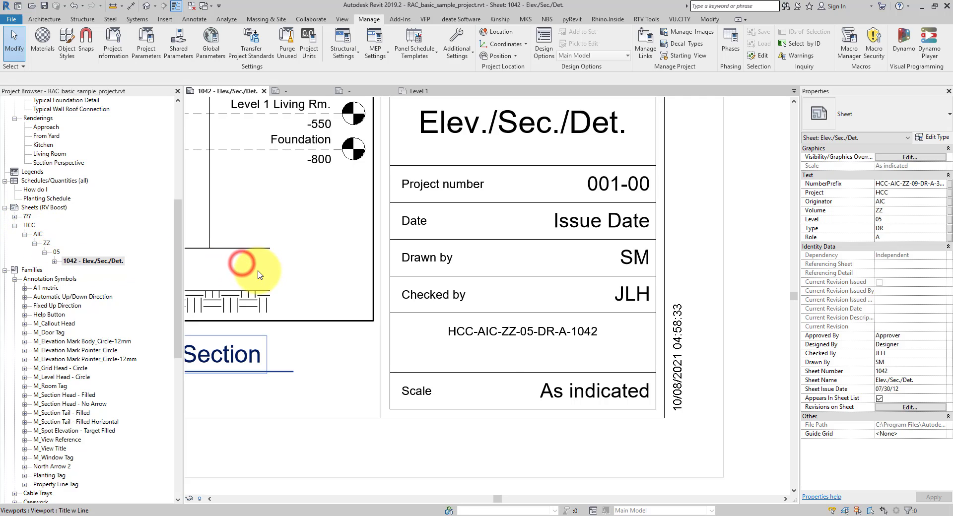
left_click_drag(177, 188, 180, 137)
double_click(43, 118)
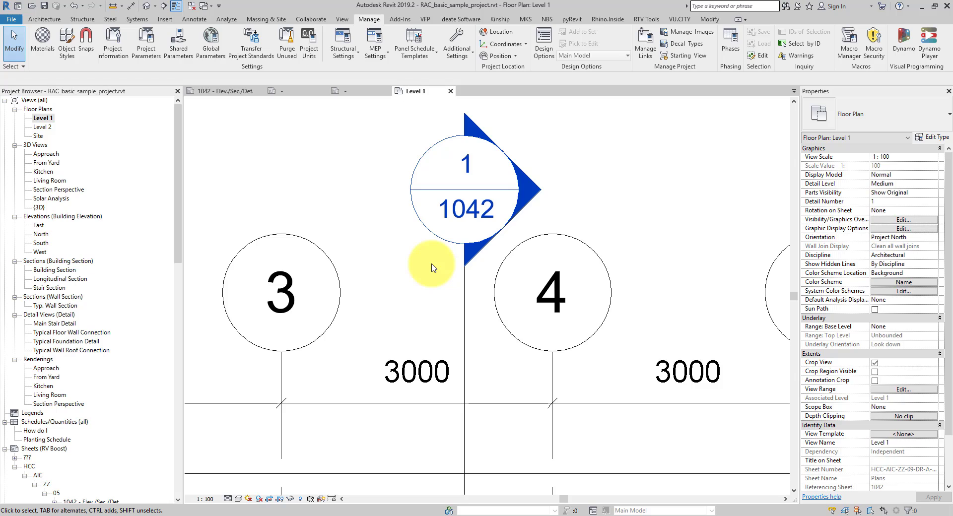
- Zoom out in the Level 1 plan to view the section marker referencing sheet 1042
scroll(431, 268, "down", 2)
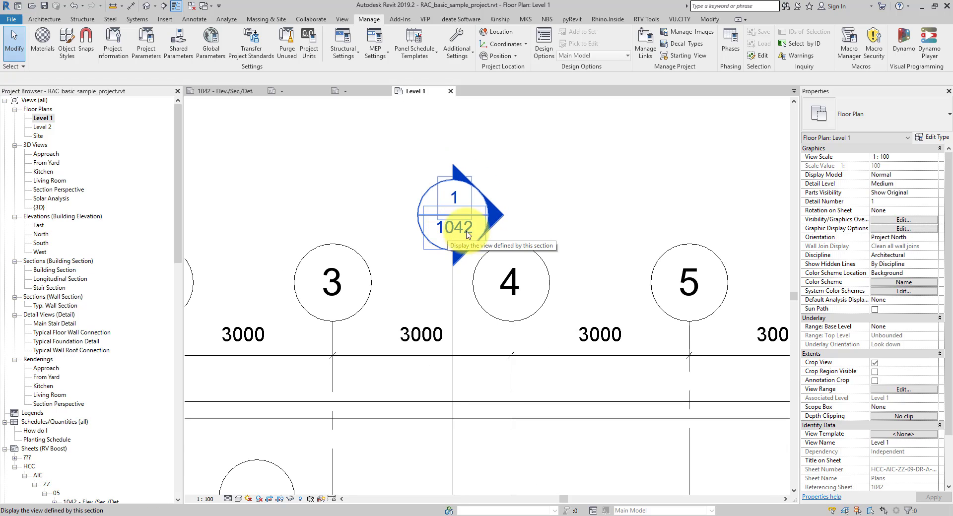